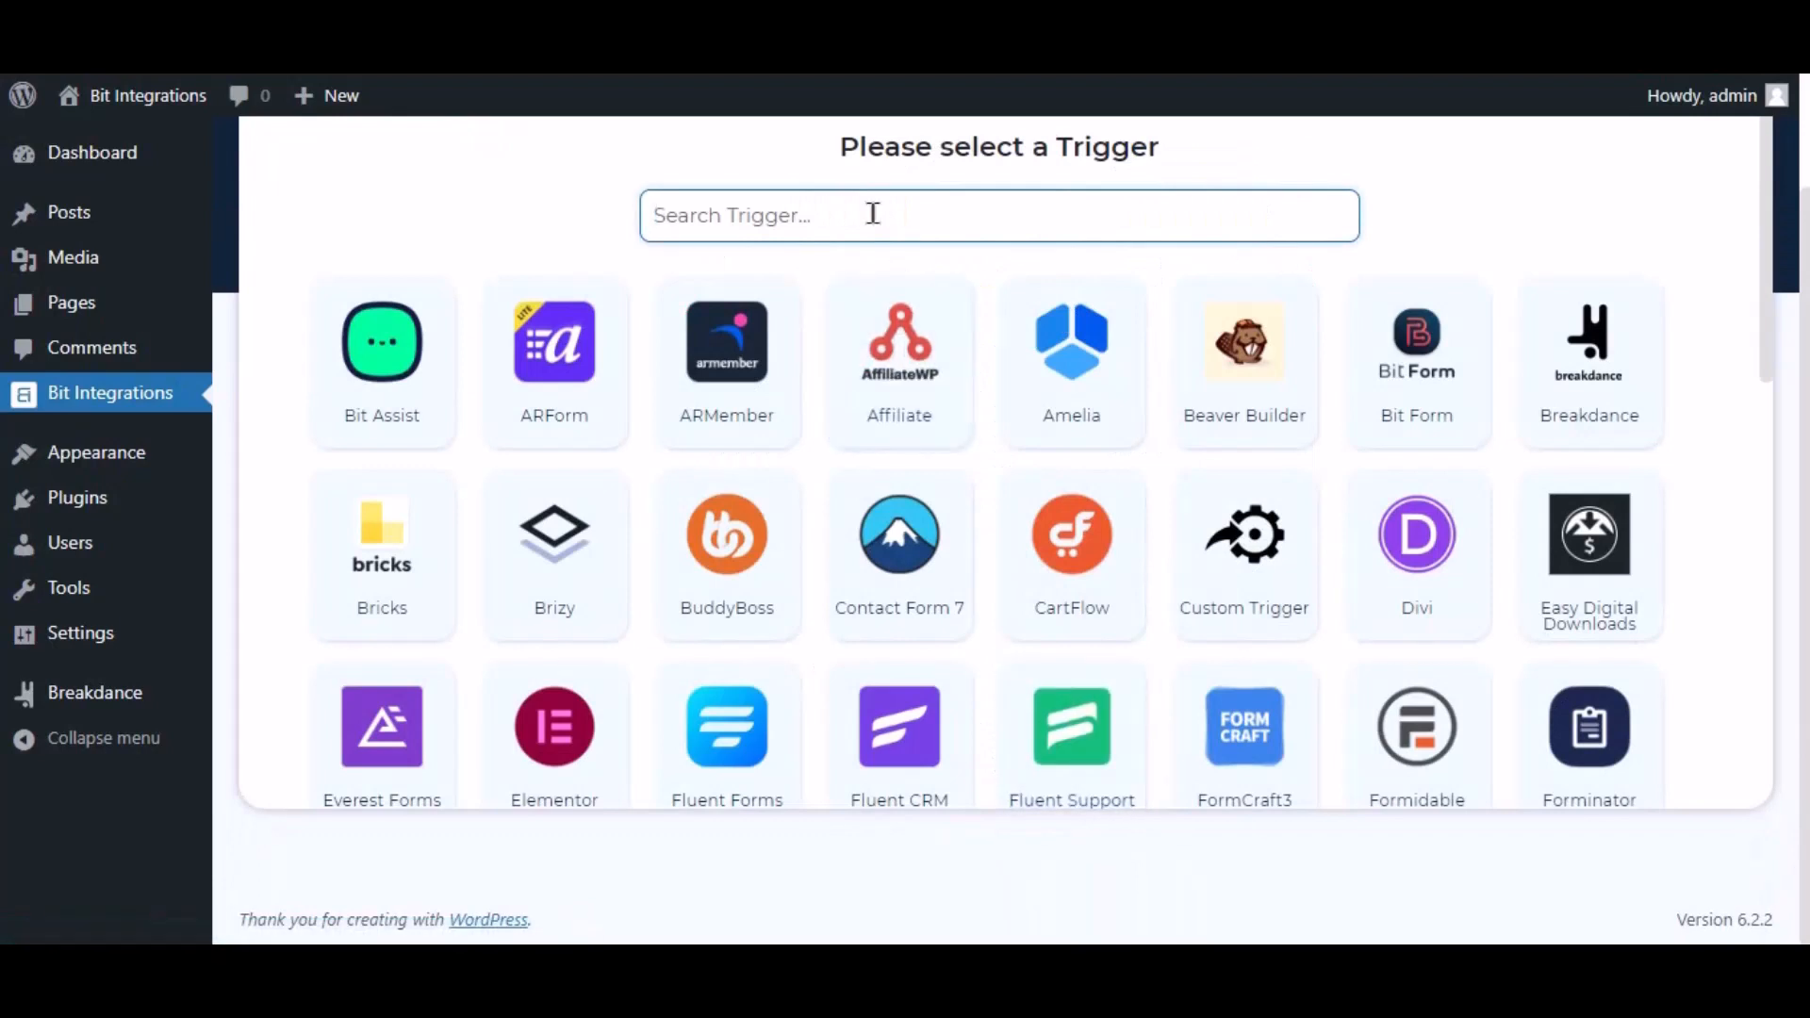
Filter the trigger list by 'brea' and pick Breakdance as the trigger.
type("break")
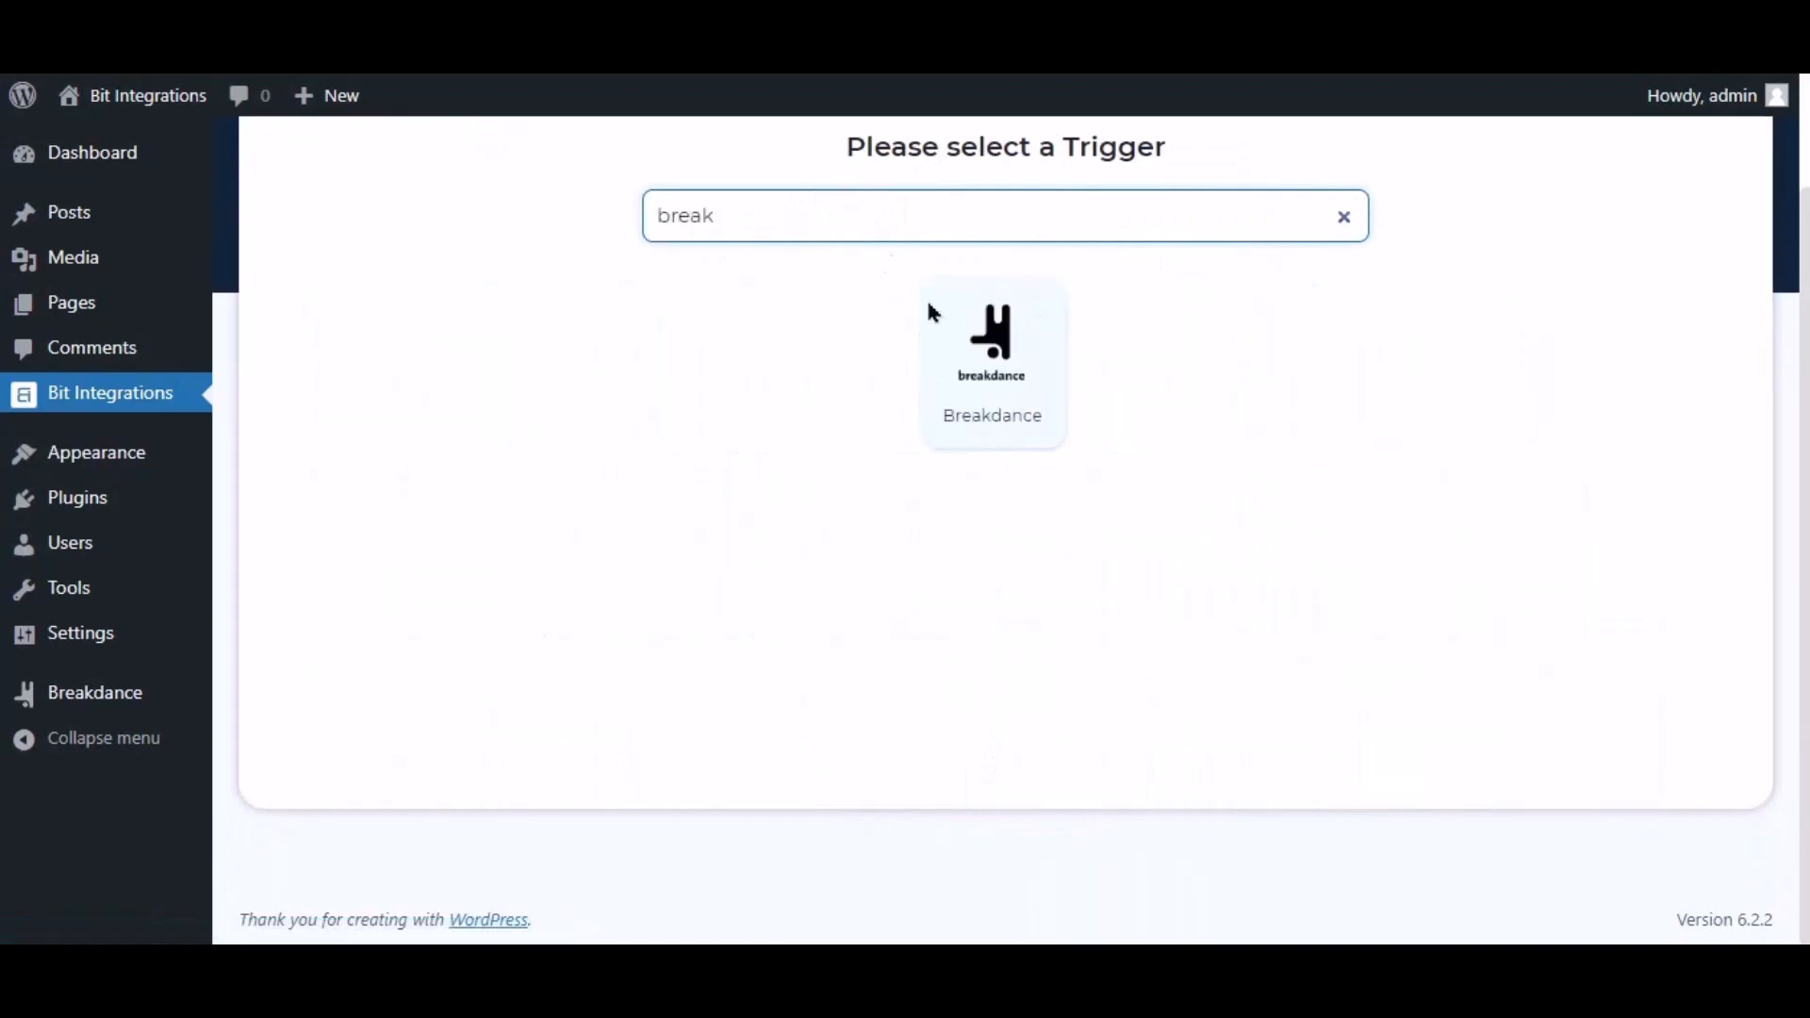
left_click(999, 382)
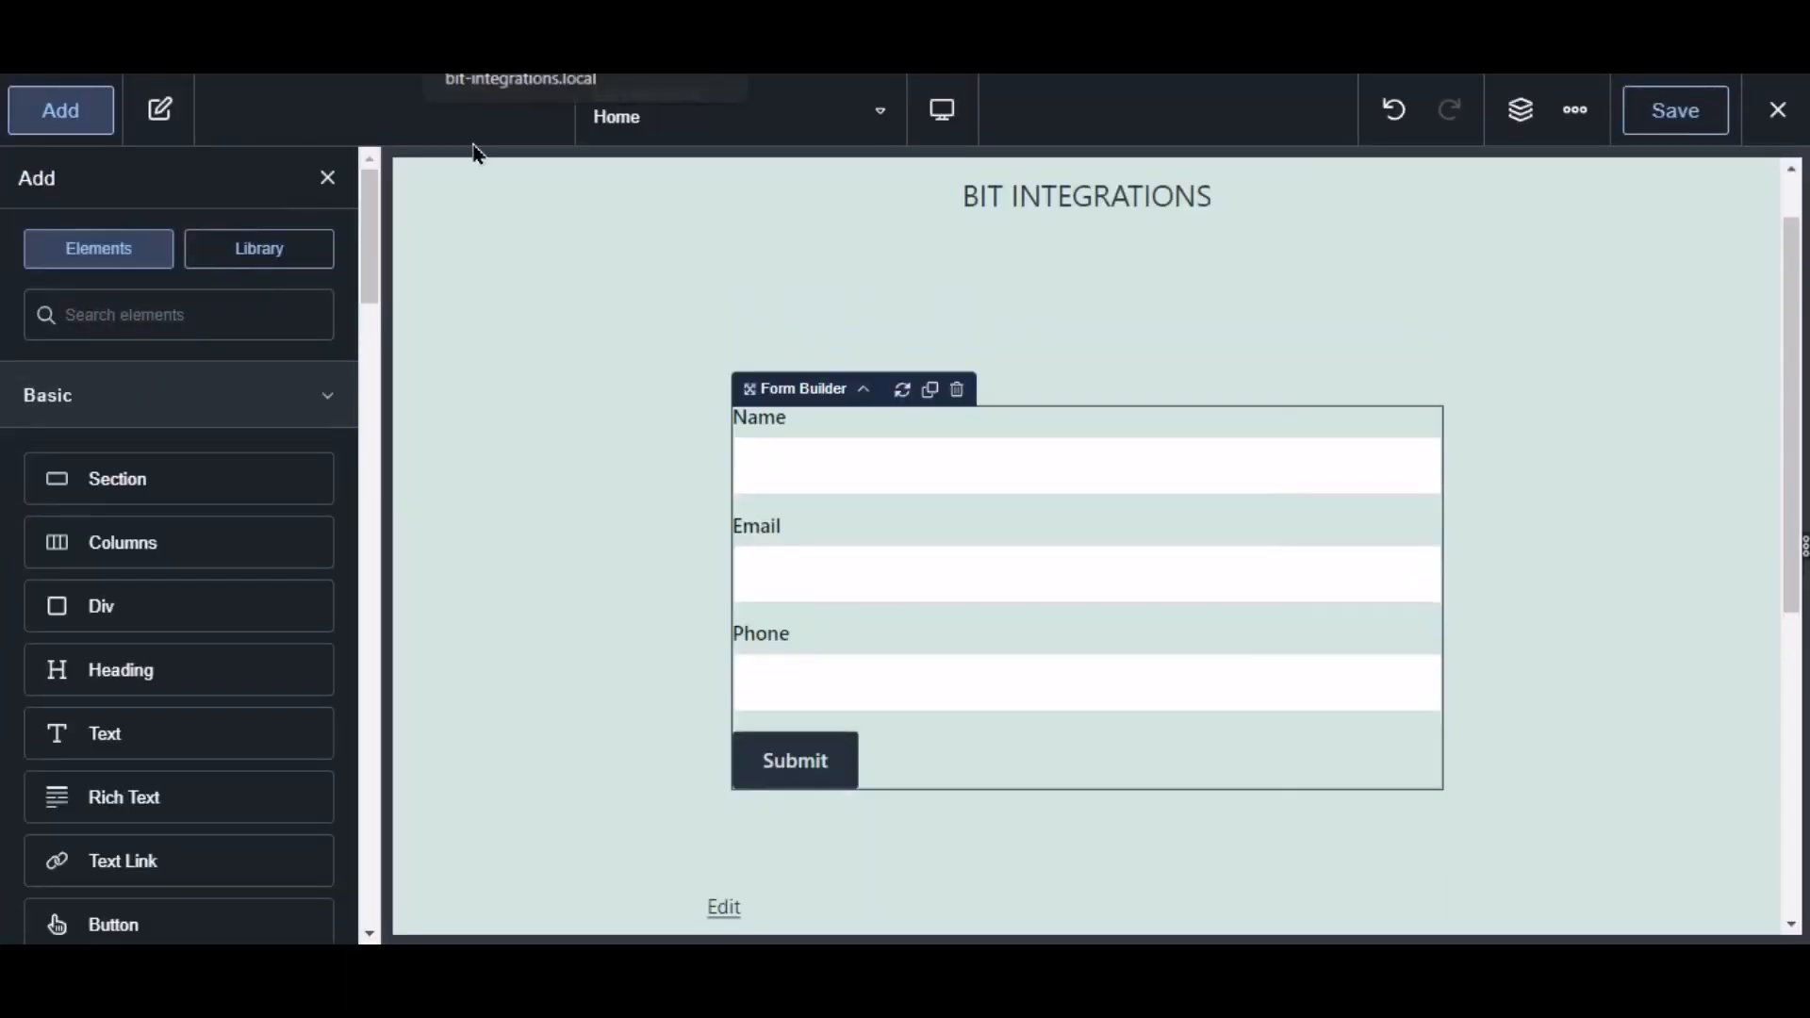
Add Bit Integrations Pro as the contact form's after-submission action and save the Home page.
left_click(902, 481)
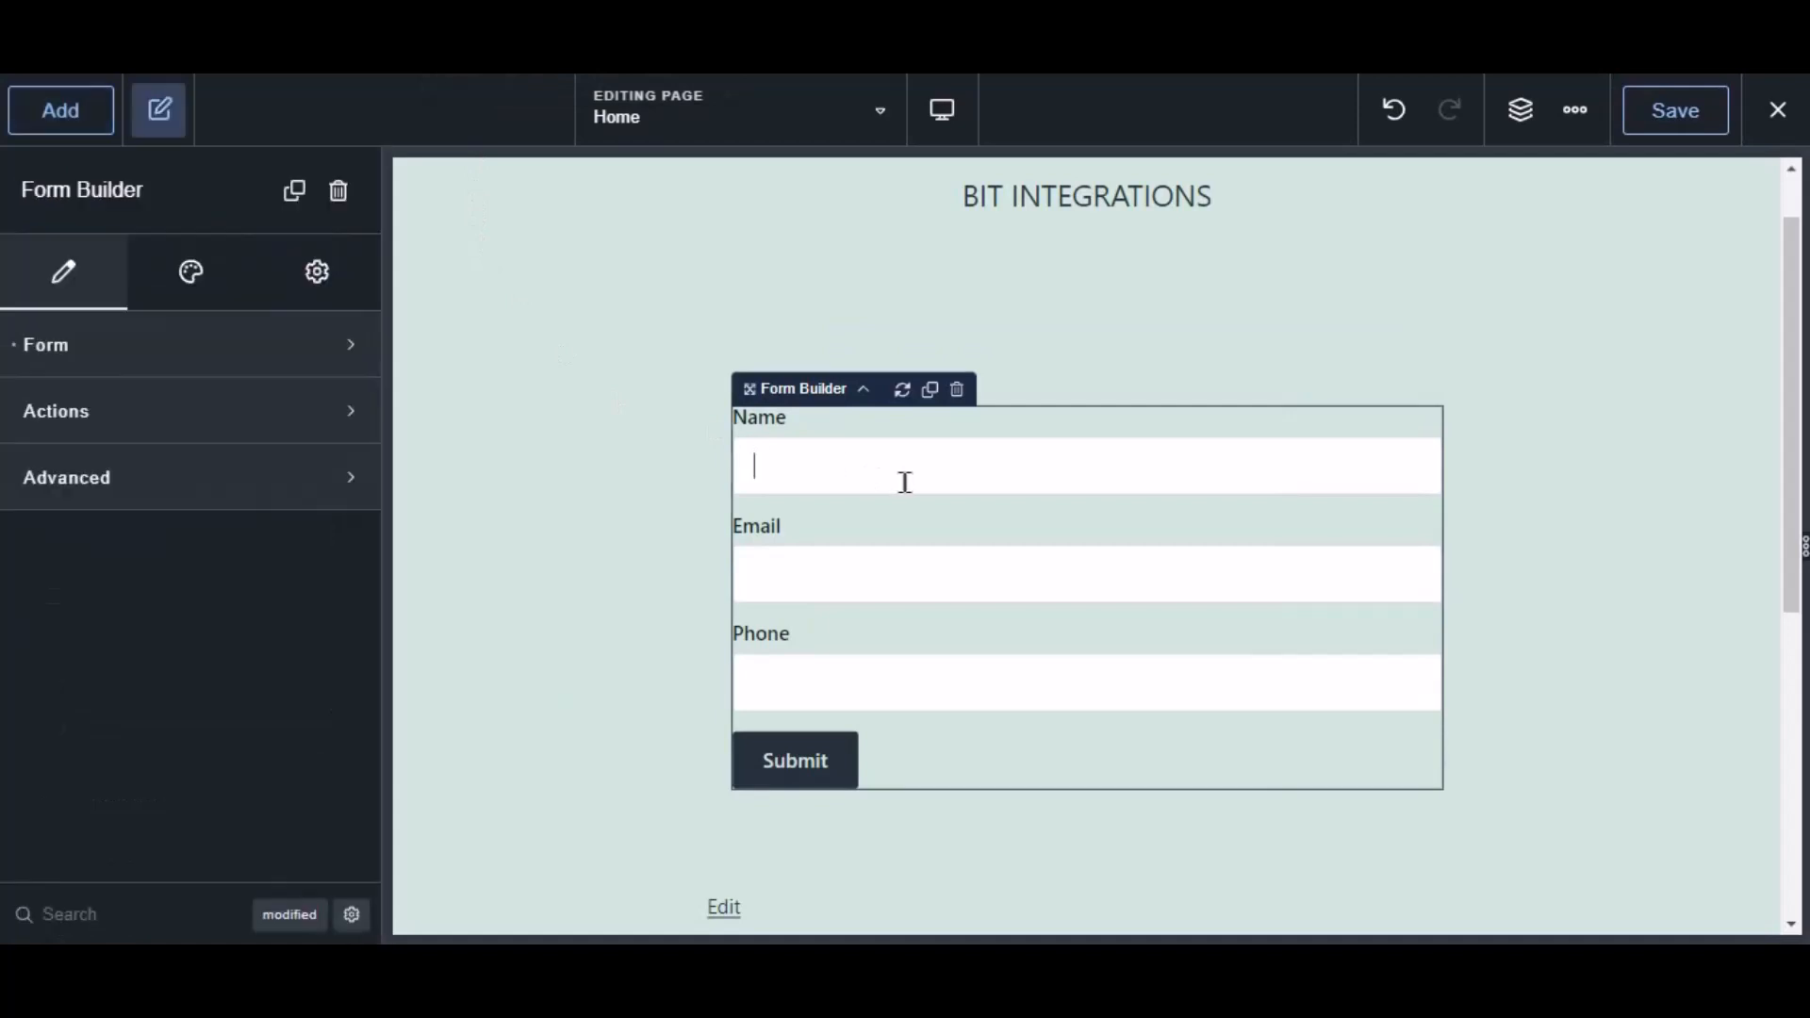
left_click(45, 415)
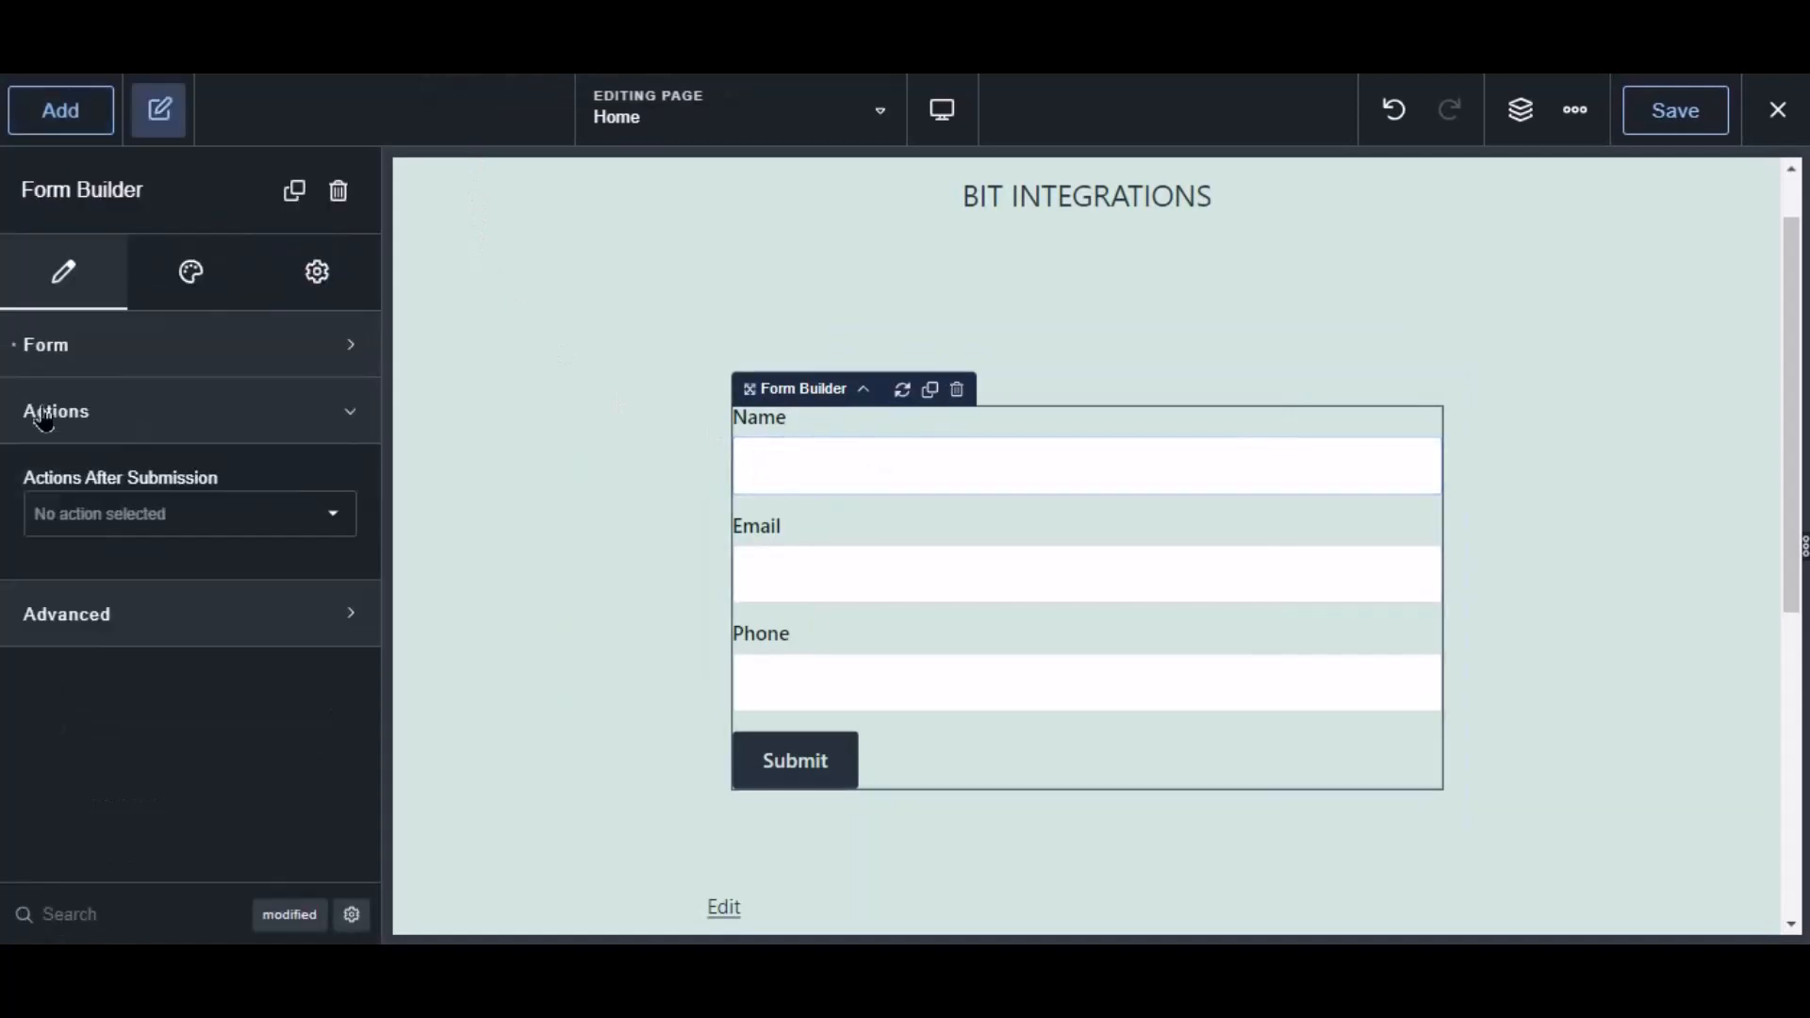
left_click(109, 517)
scroll(151, 769, "down", 5)
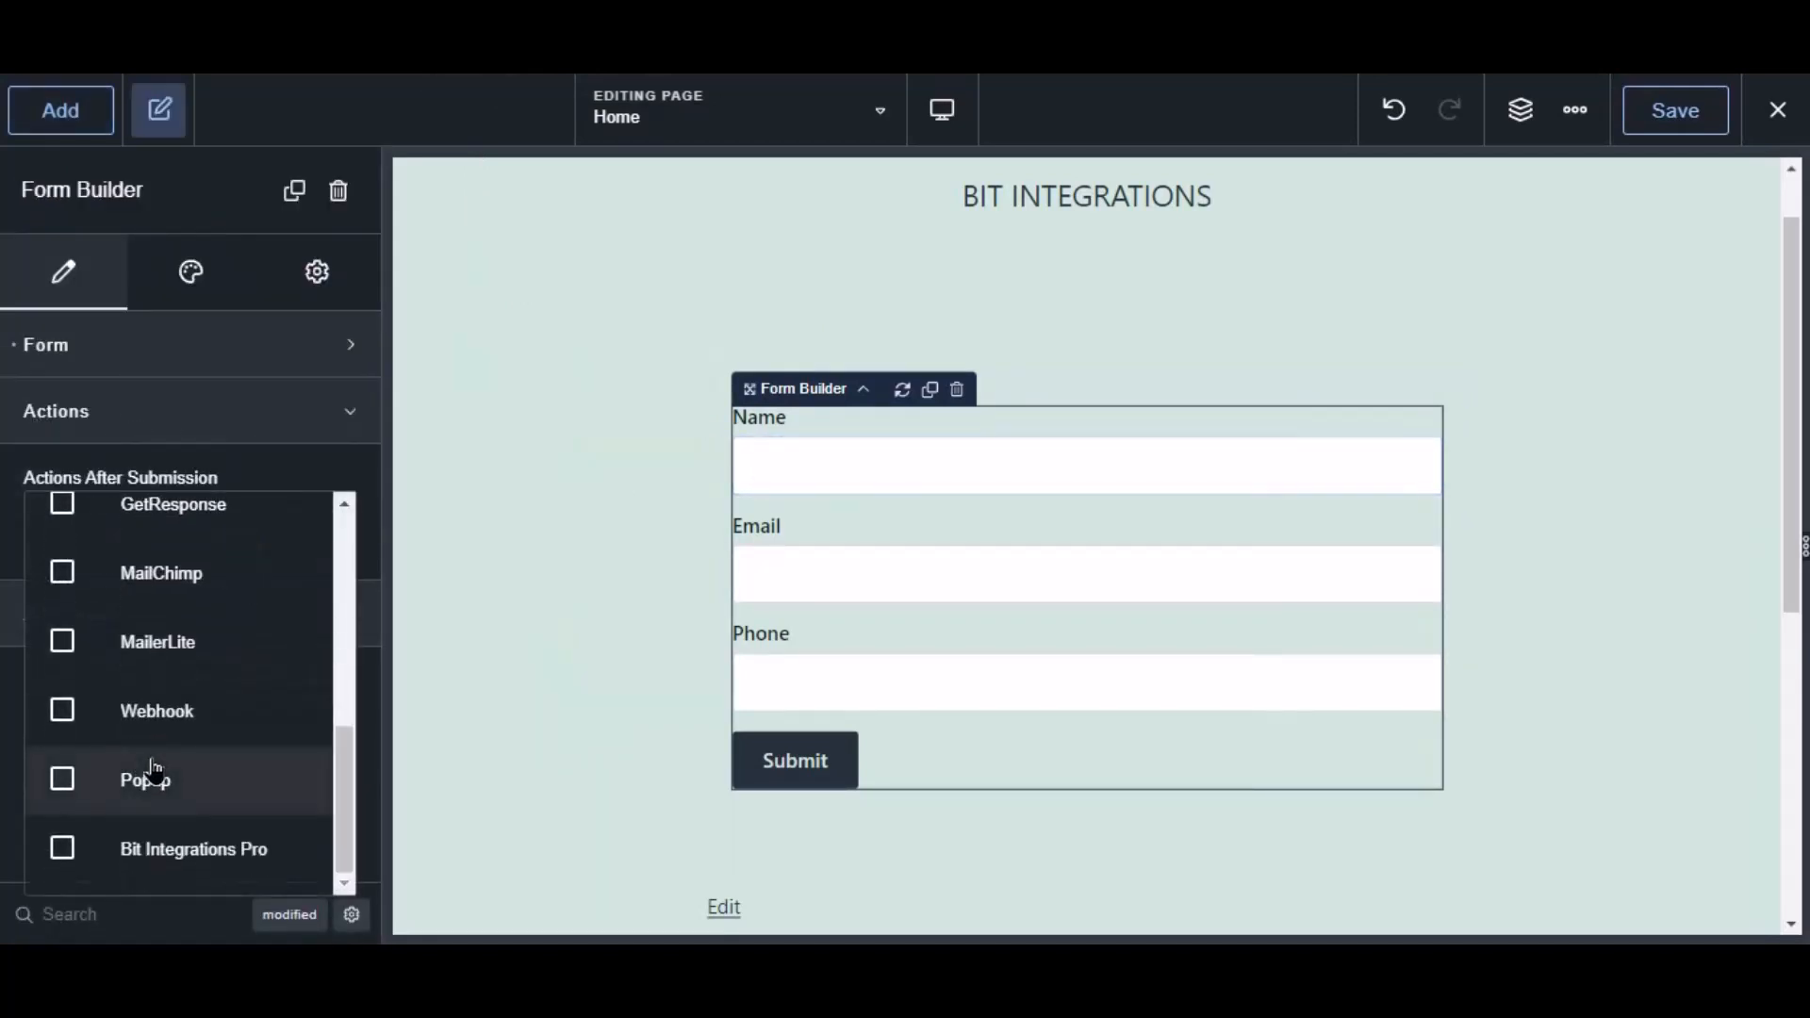
left_click(178, 856)
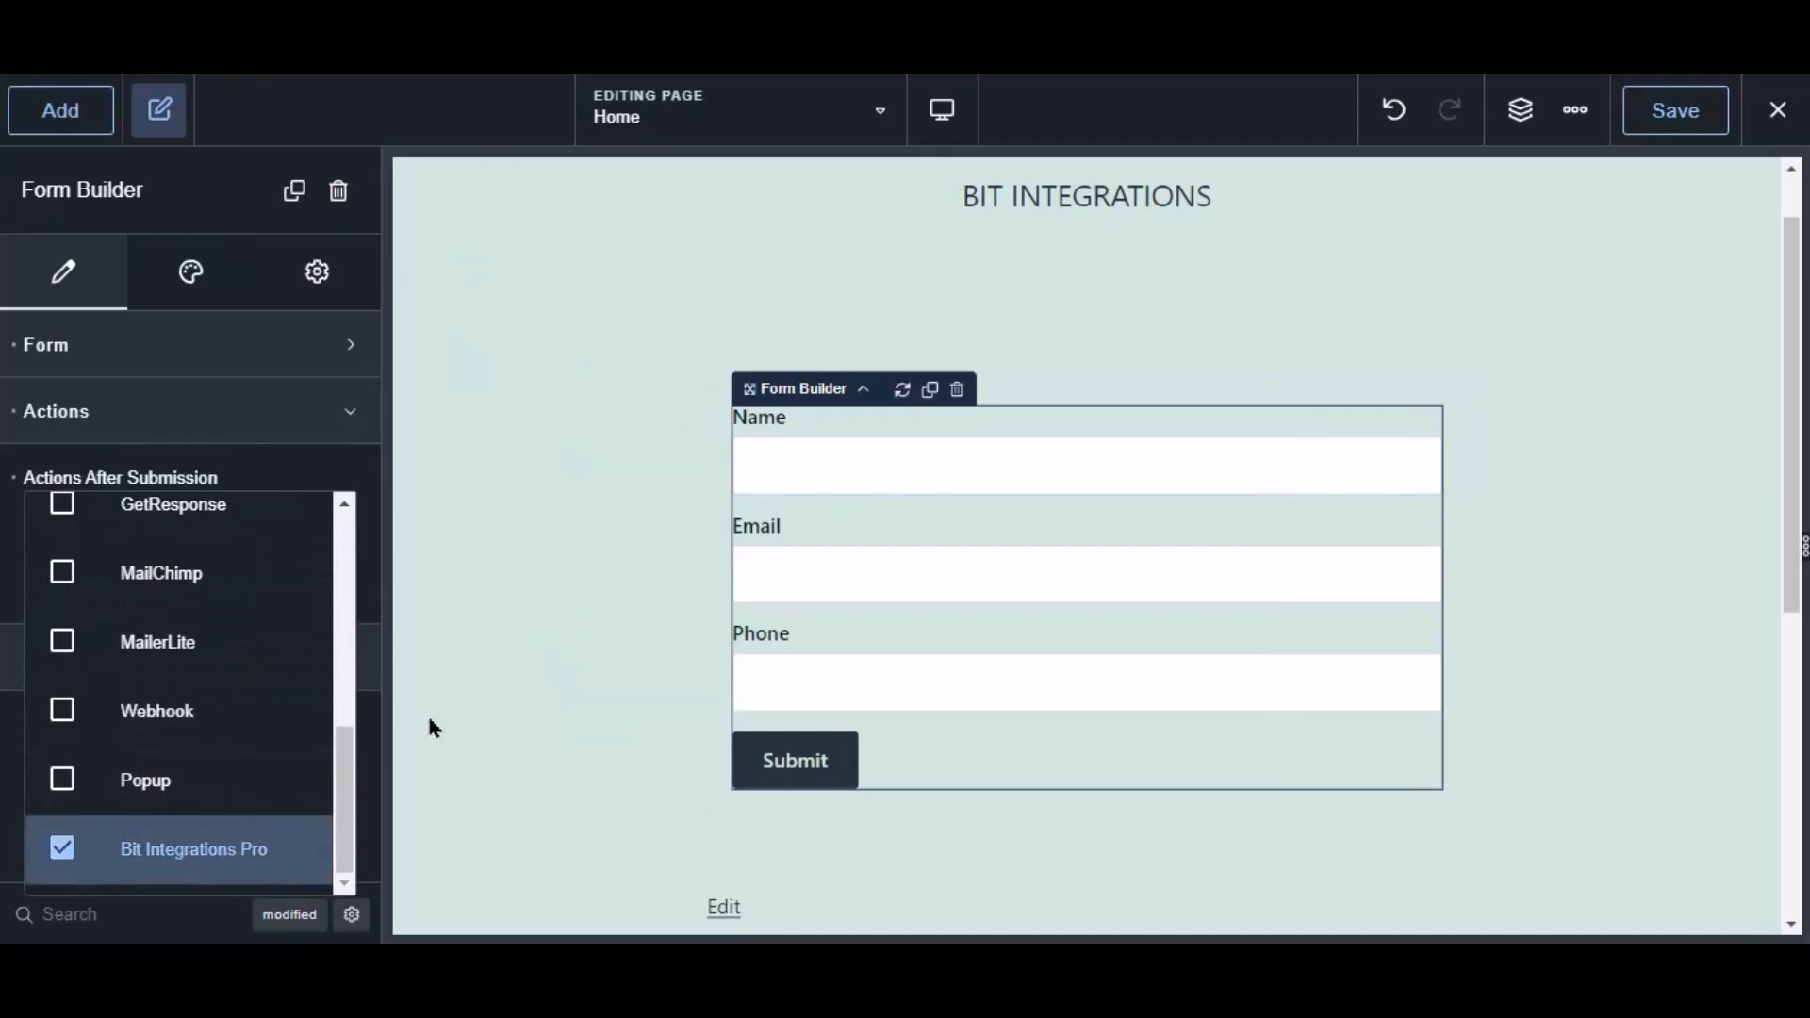
left_click(1676, 121)
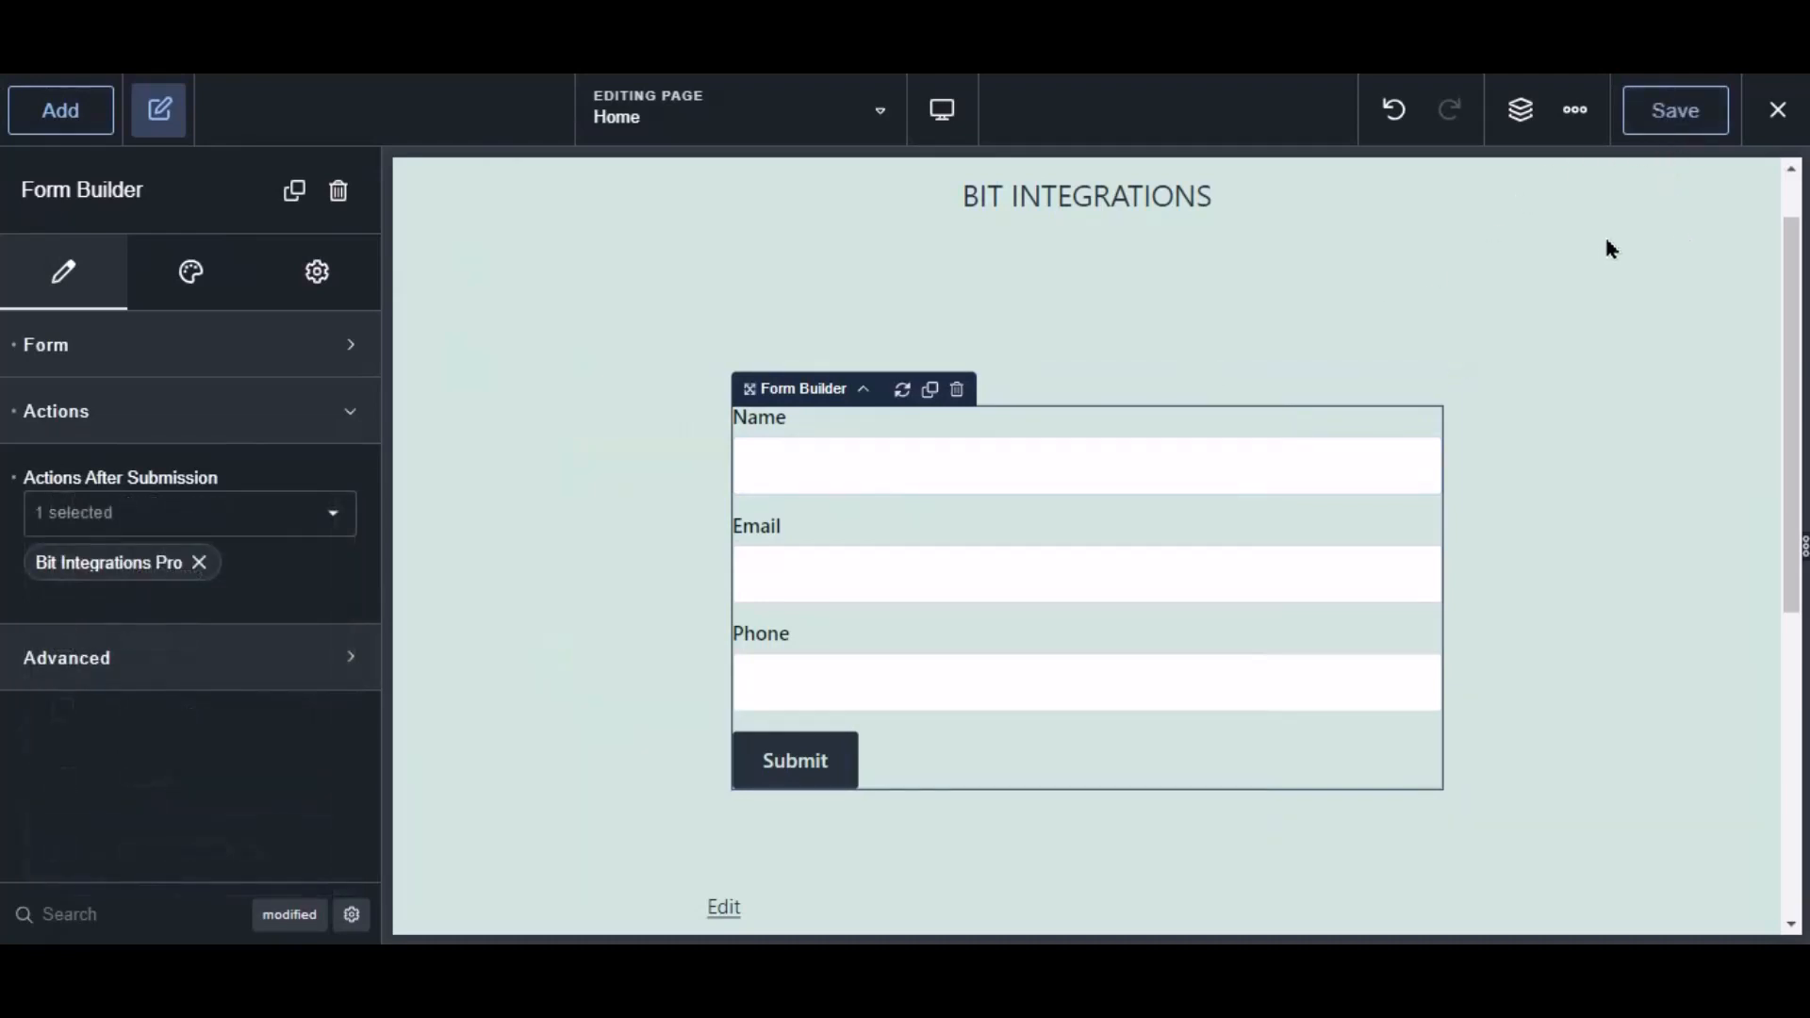
Select the Breakdance Contact Form as the trigger form and continue.
left_click(330, 38)
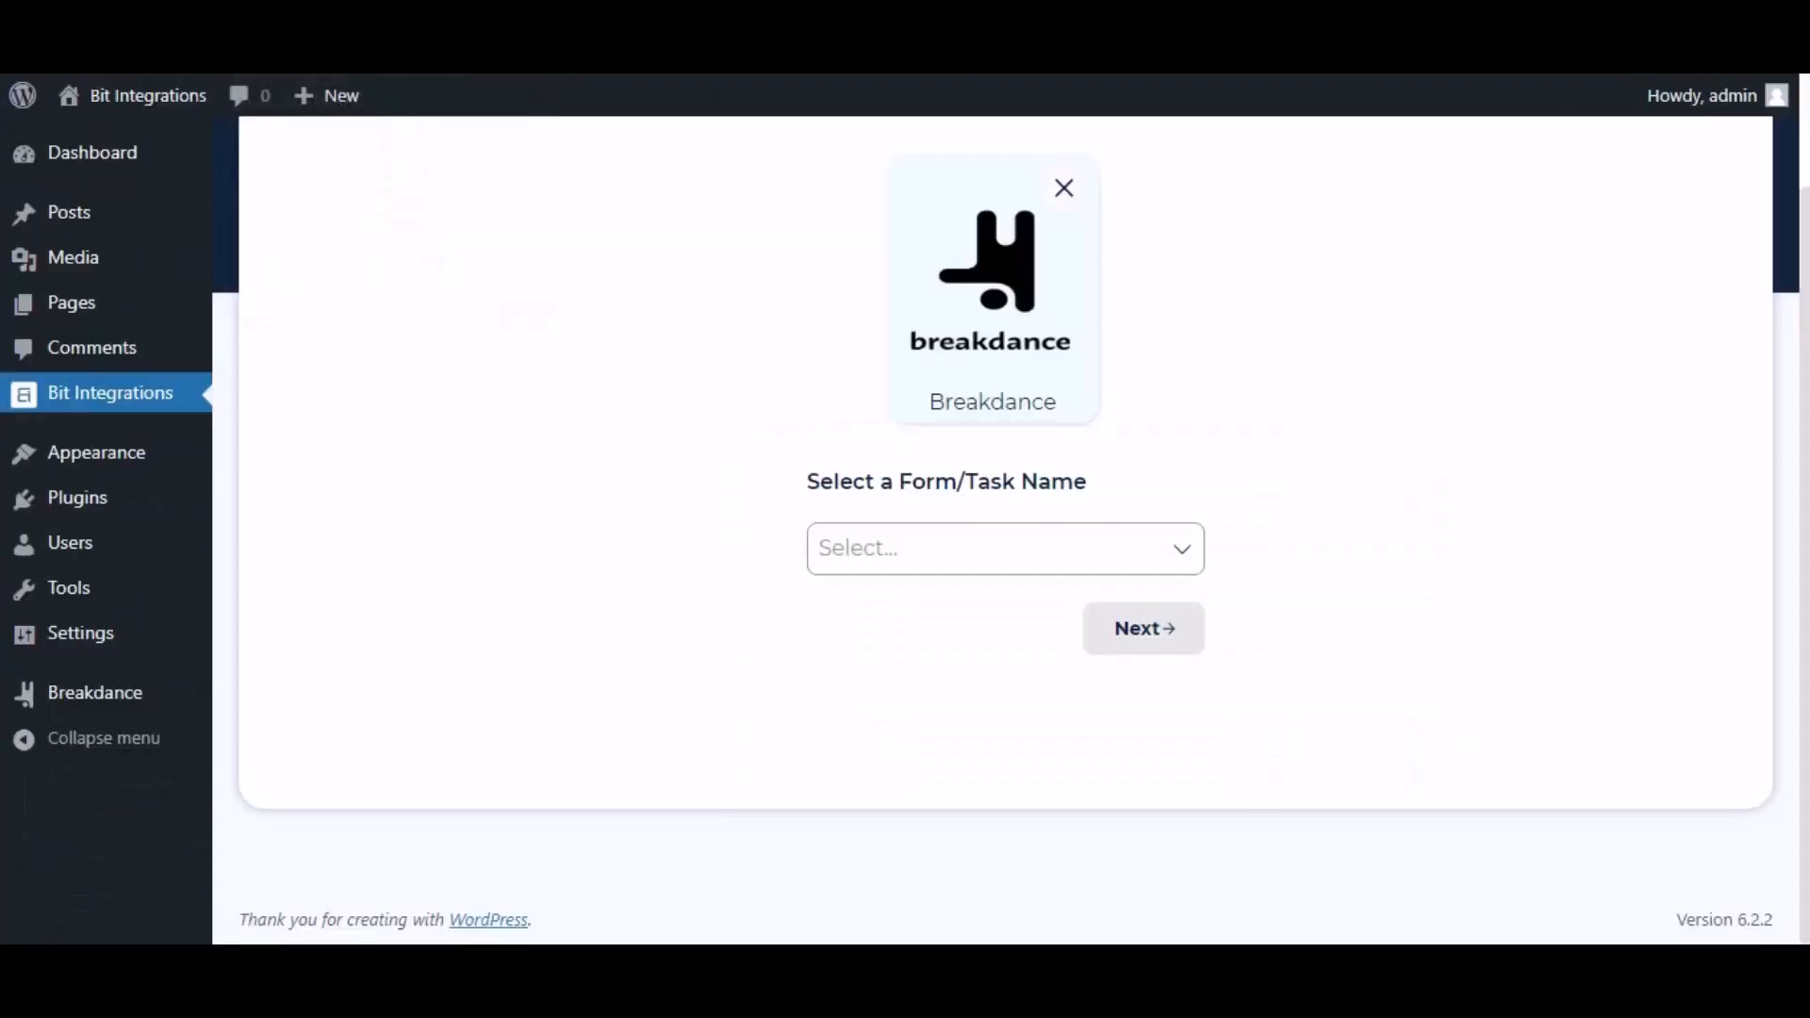
left_click(905, 526)
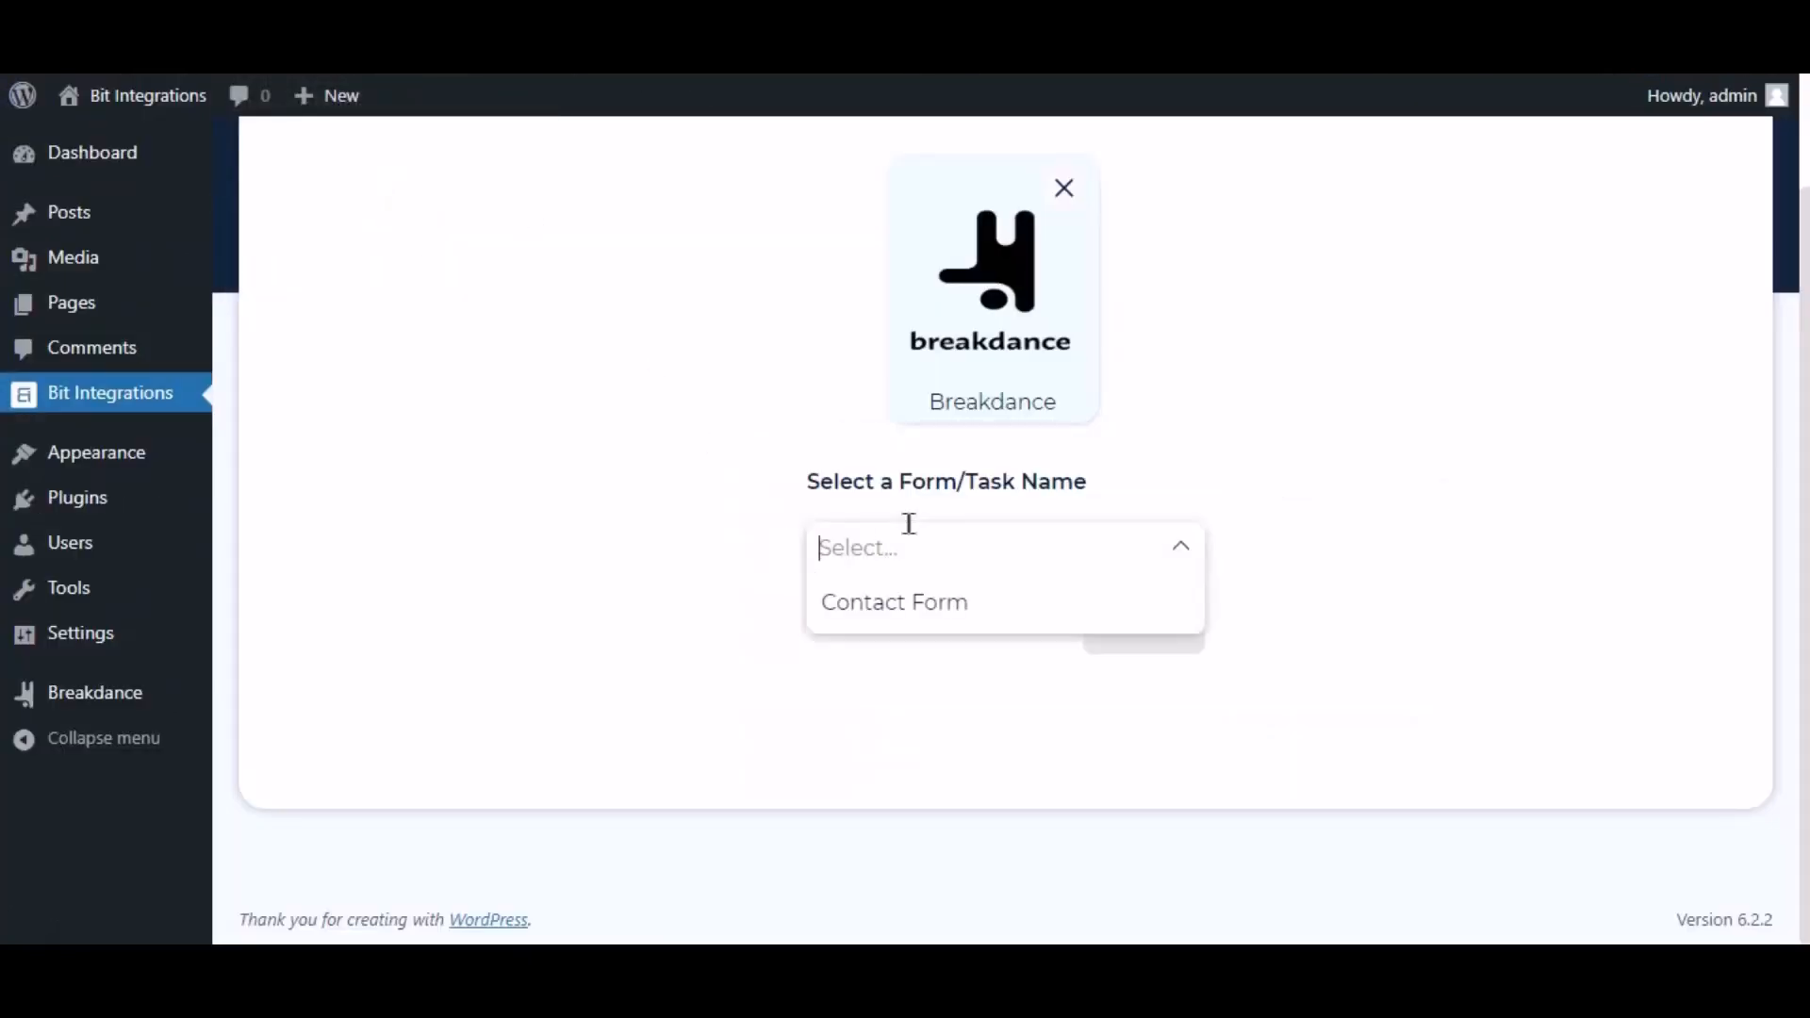
left_click(900, 608)
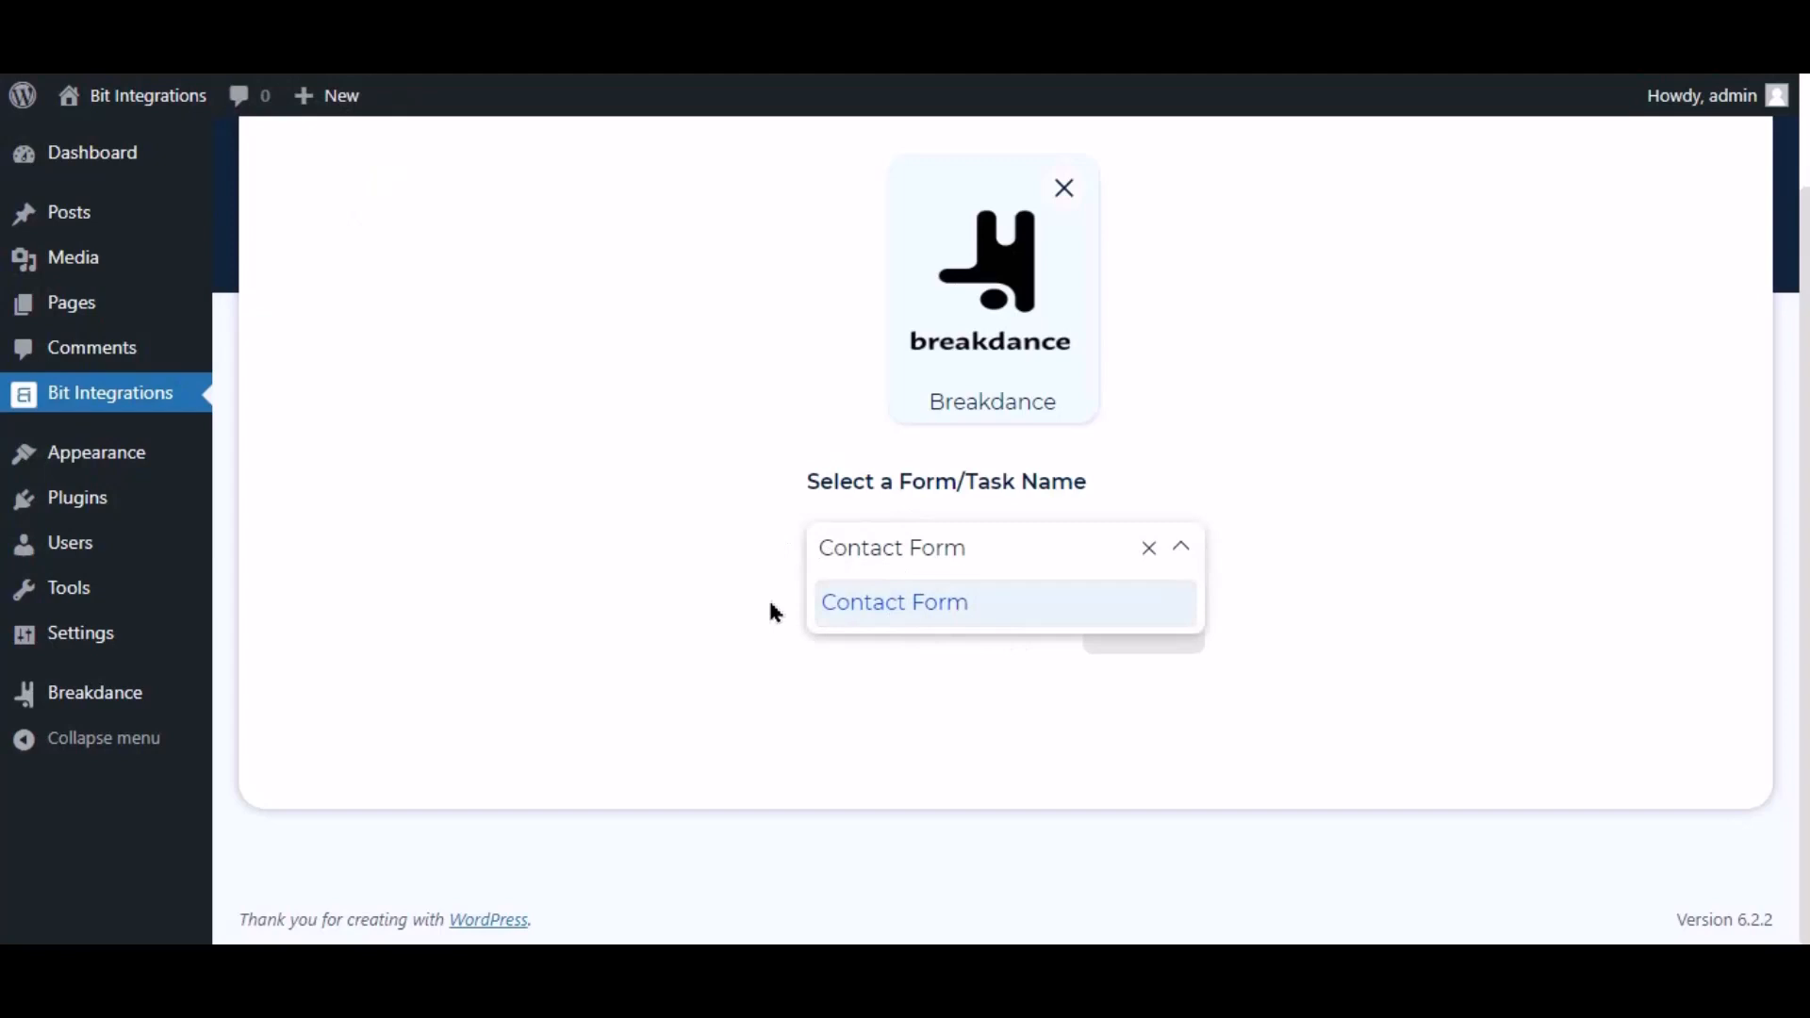
left_click(1018, 649)
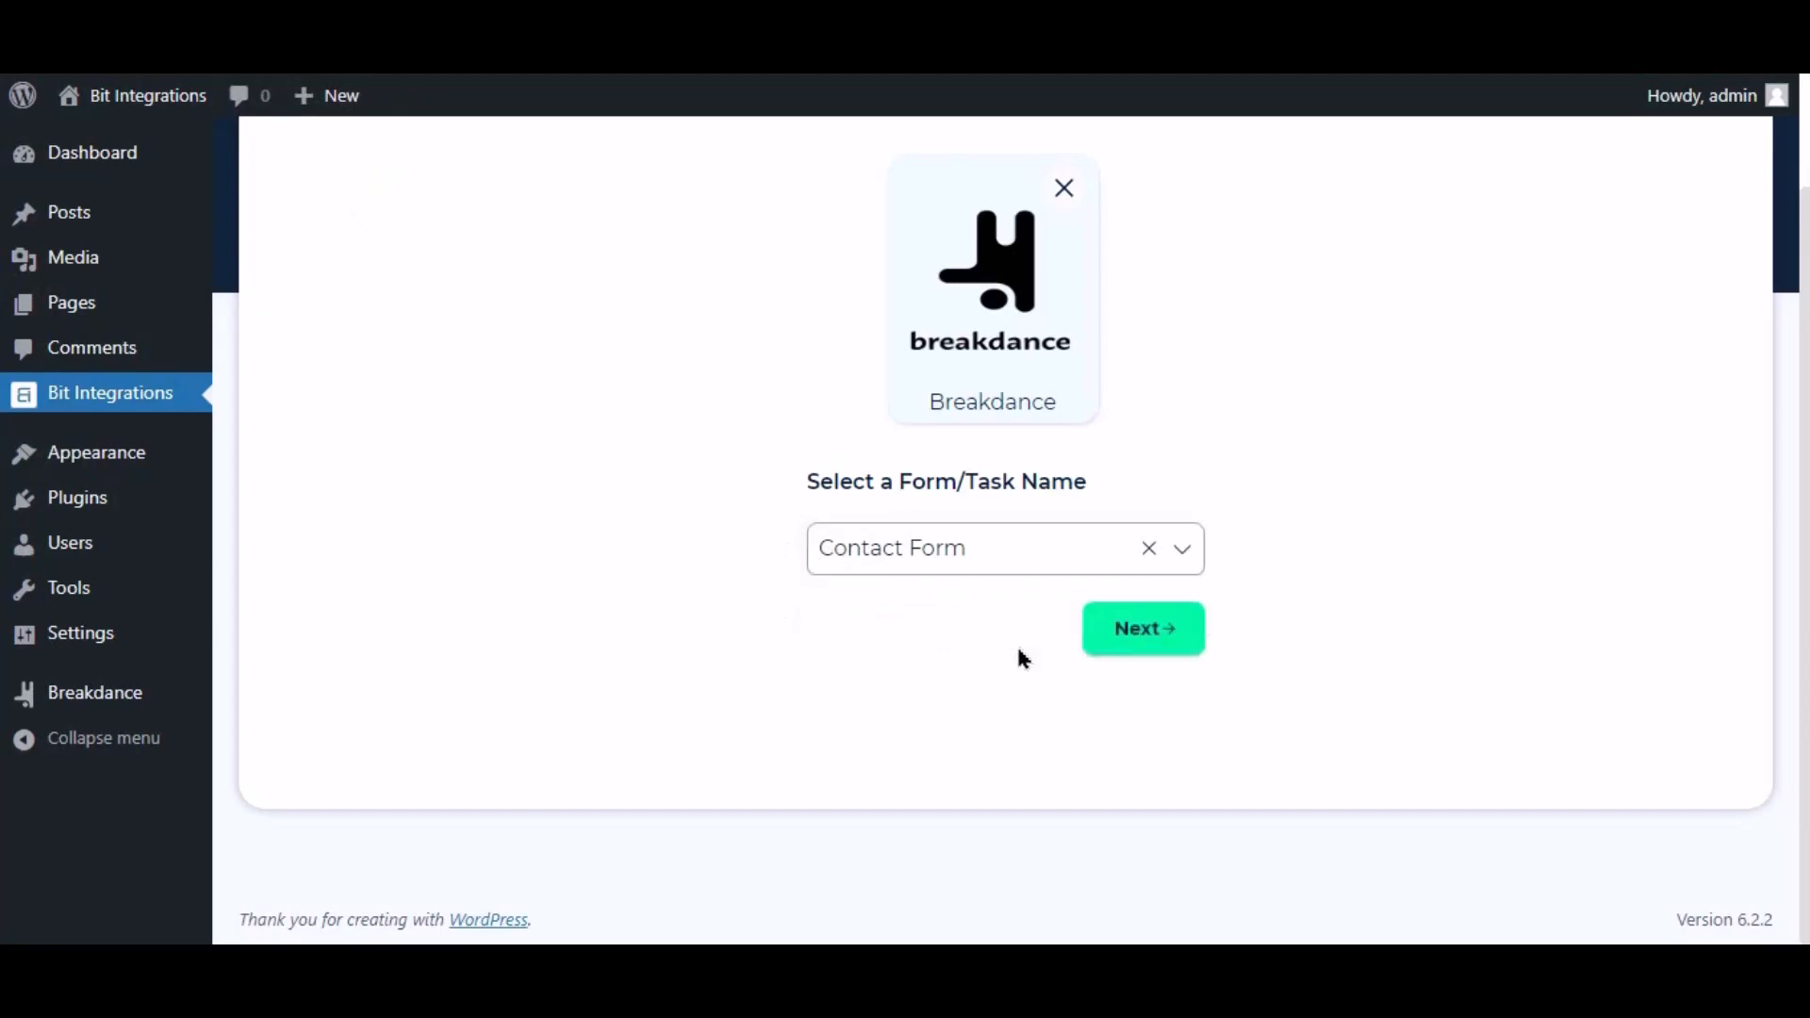
left_click(1145, 629)
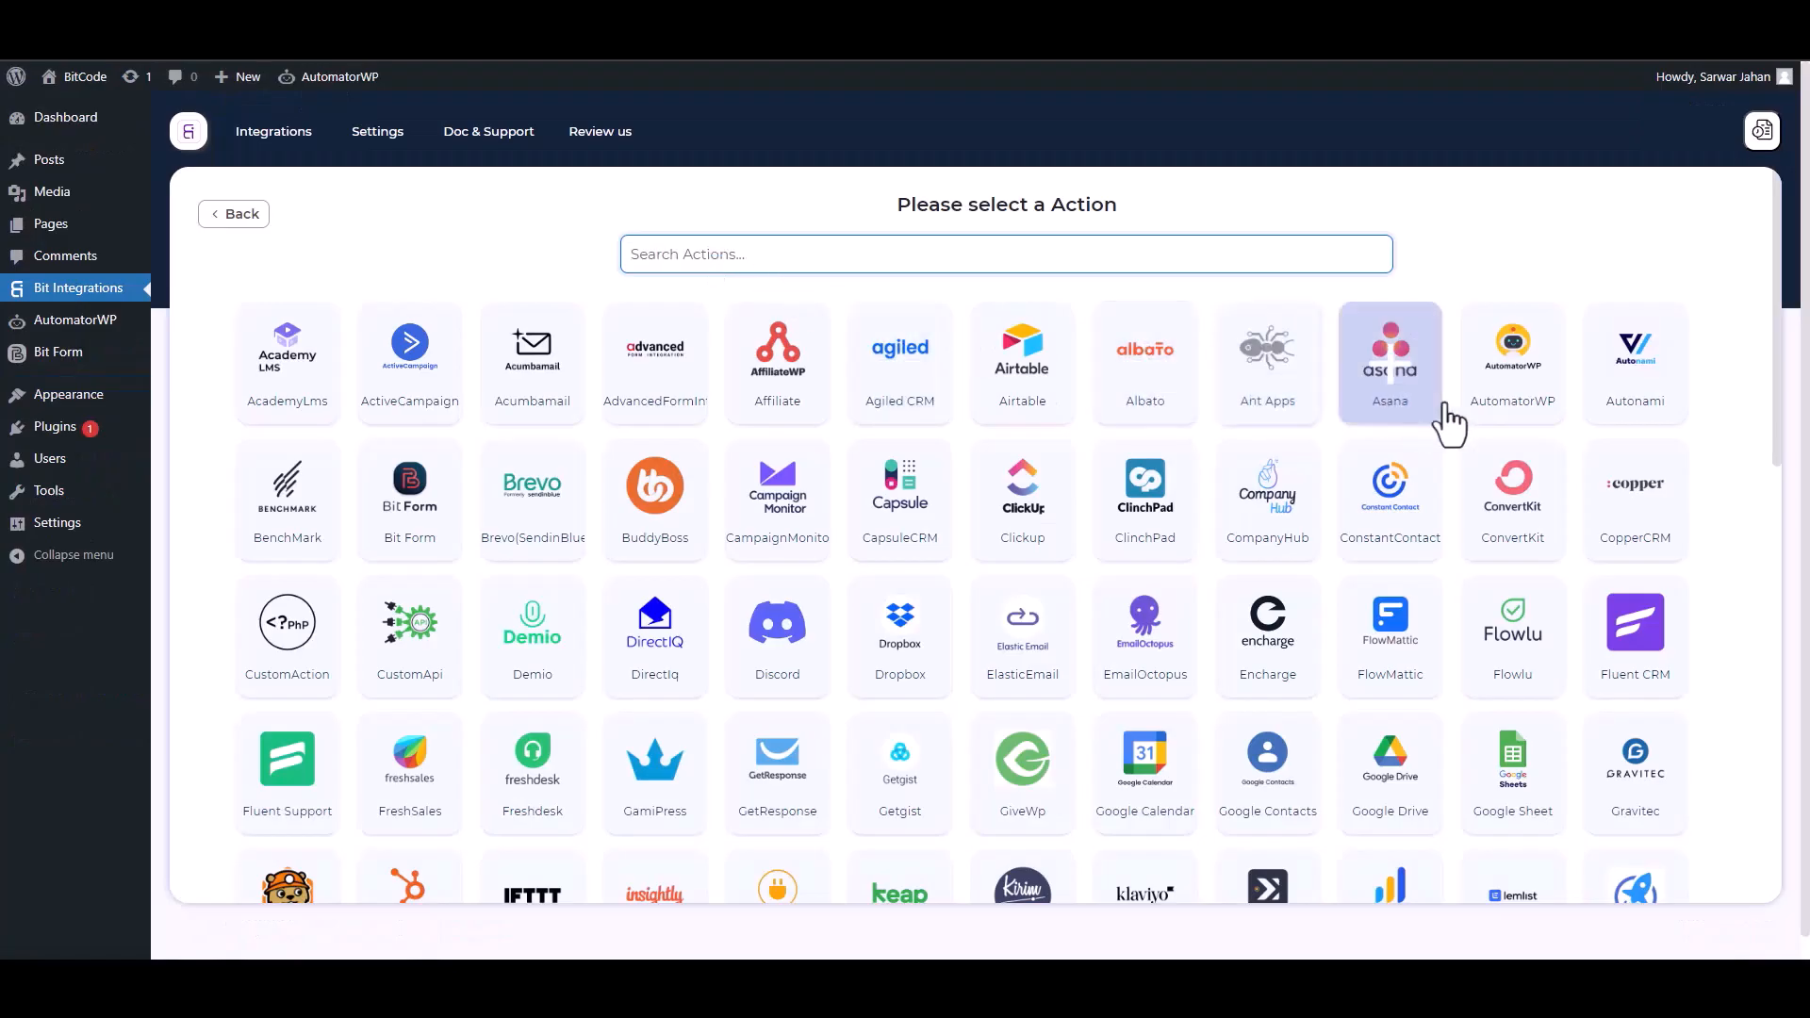
Choose AutomatorWP as the action and start a new AutomatorWP automation.
left_click(1513, 377)
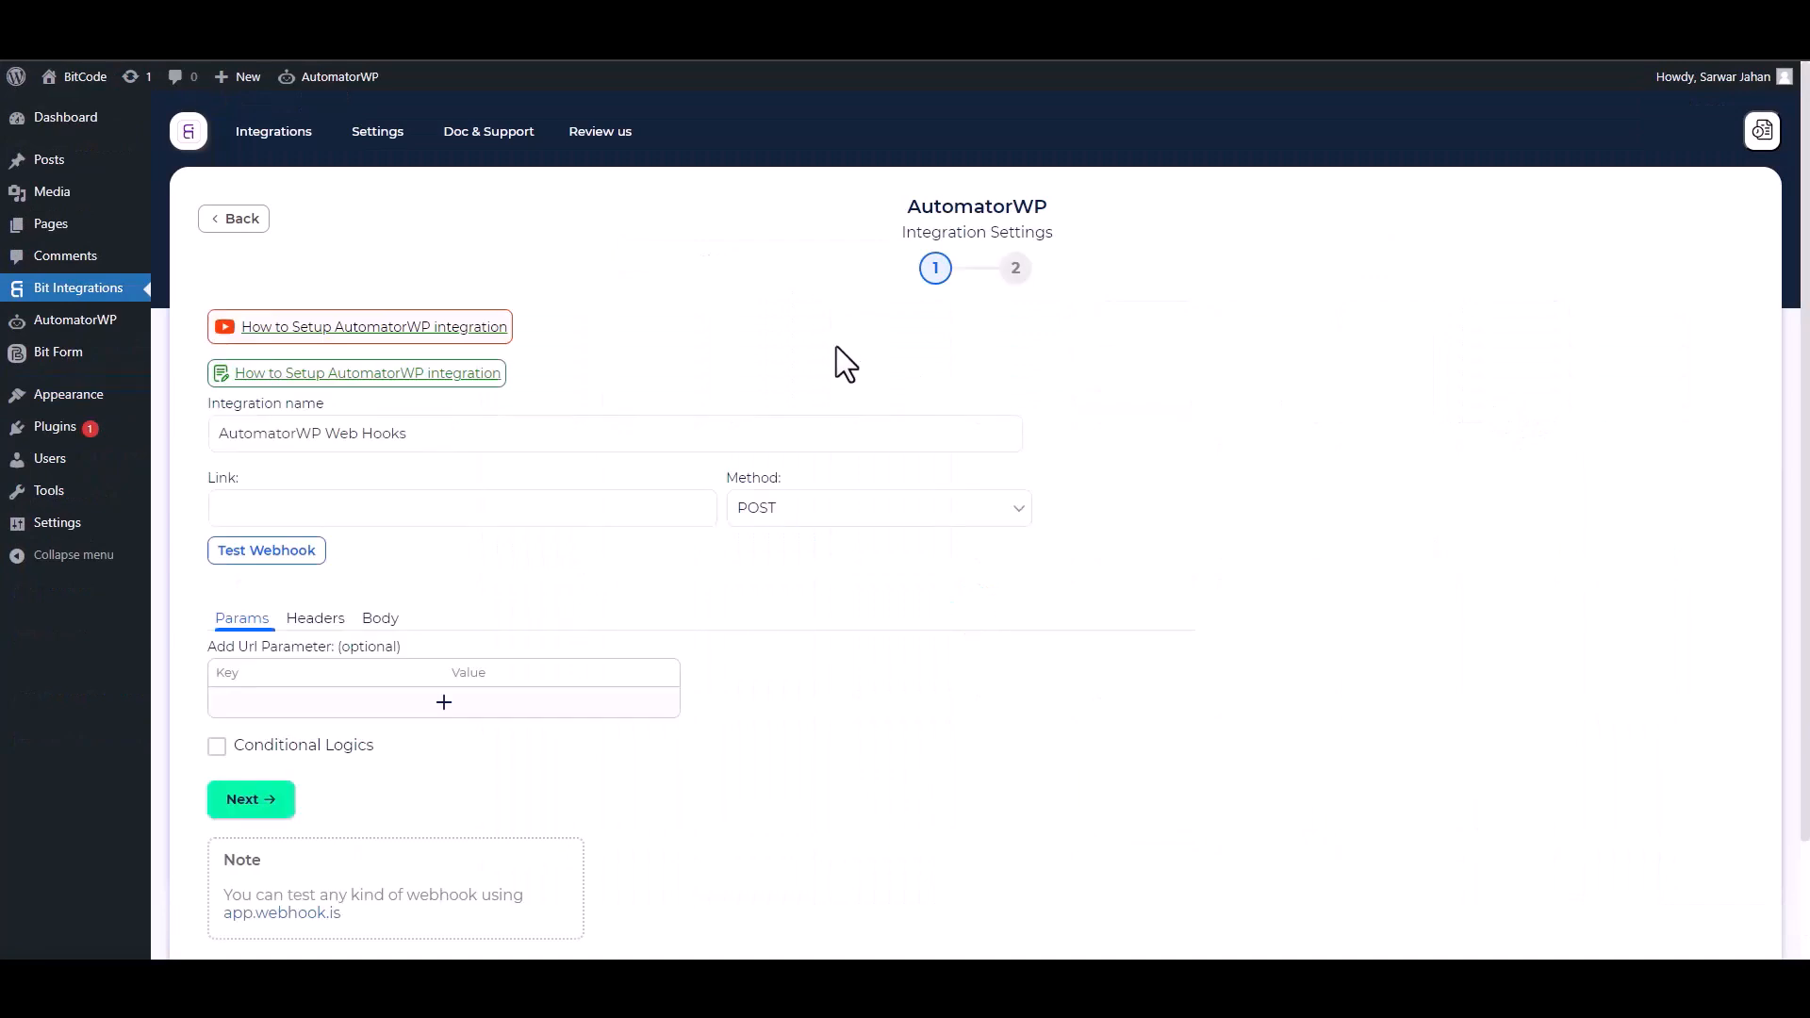
scroll(956, 468, "down", 1)
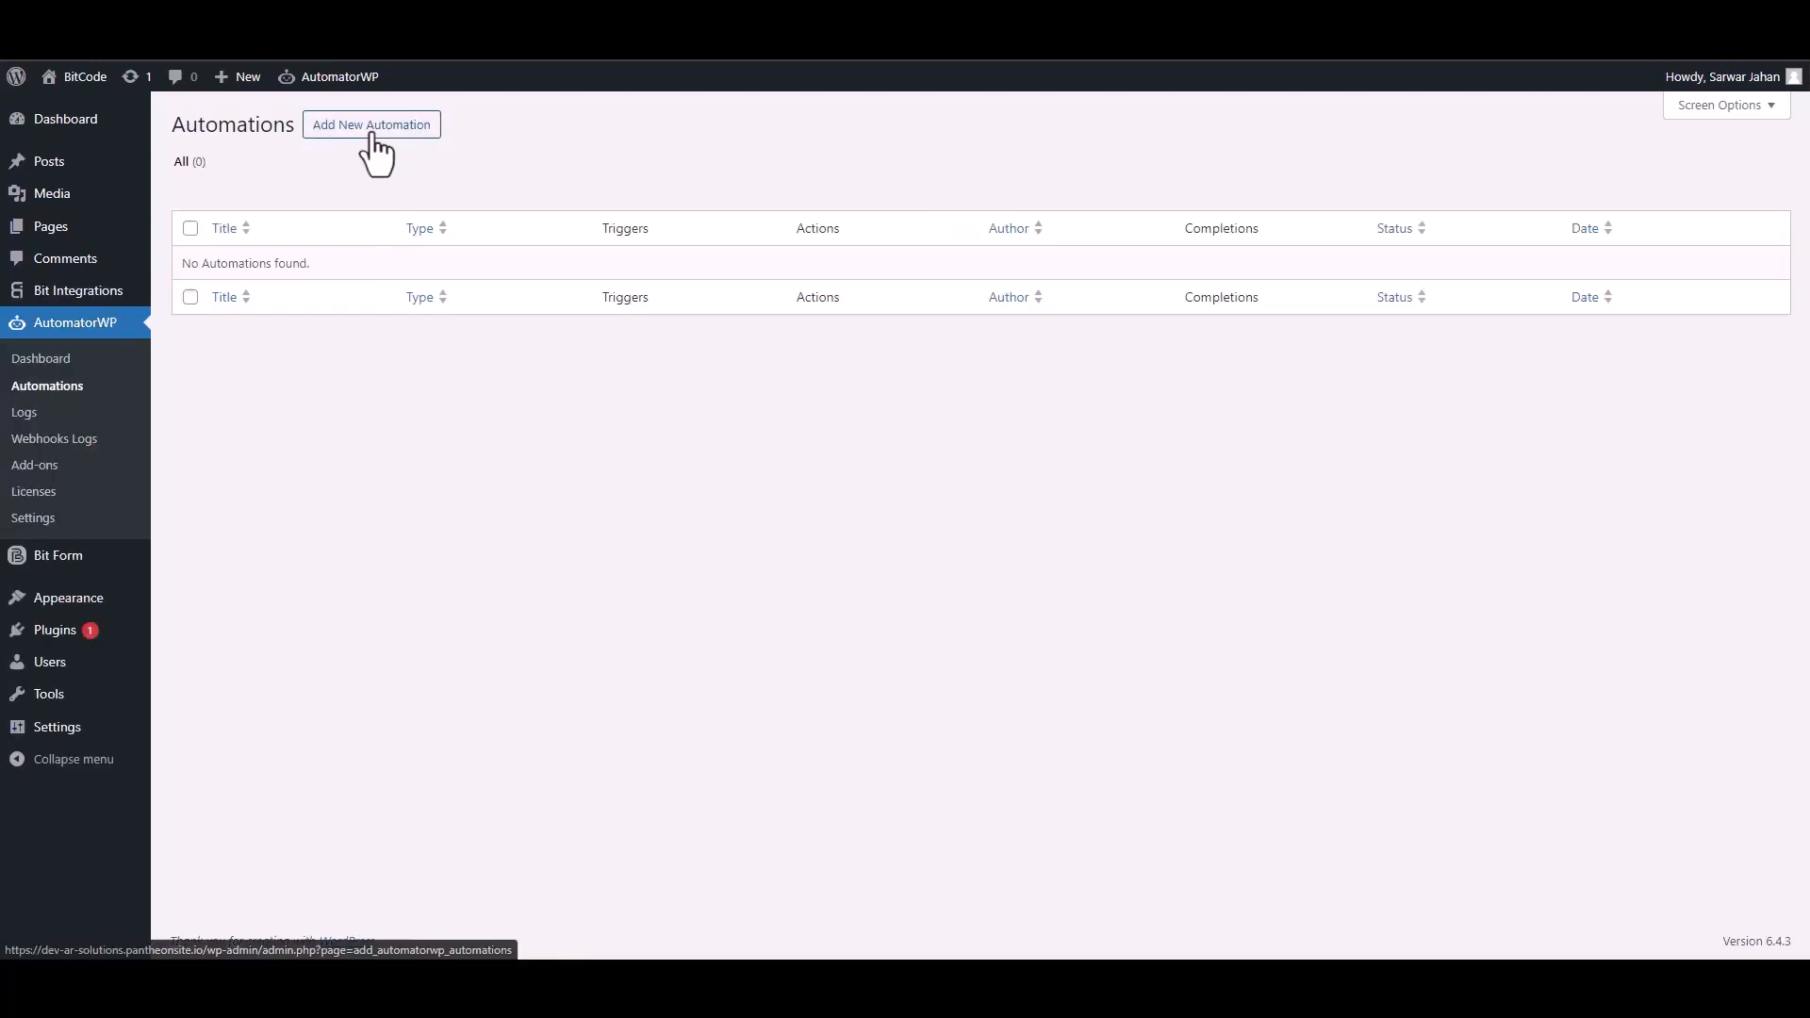
left_click(371, 136)
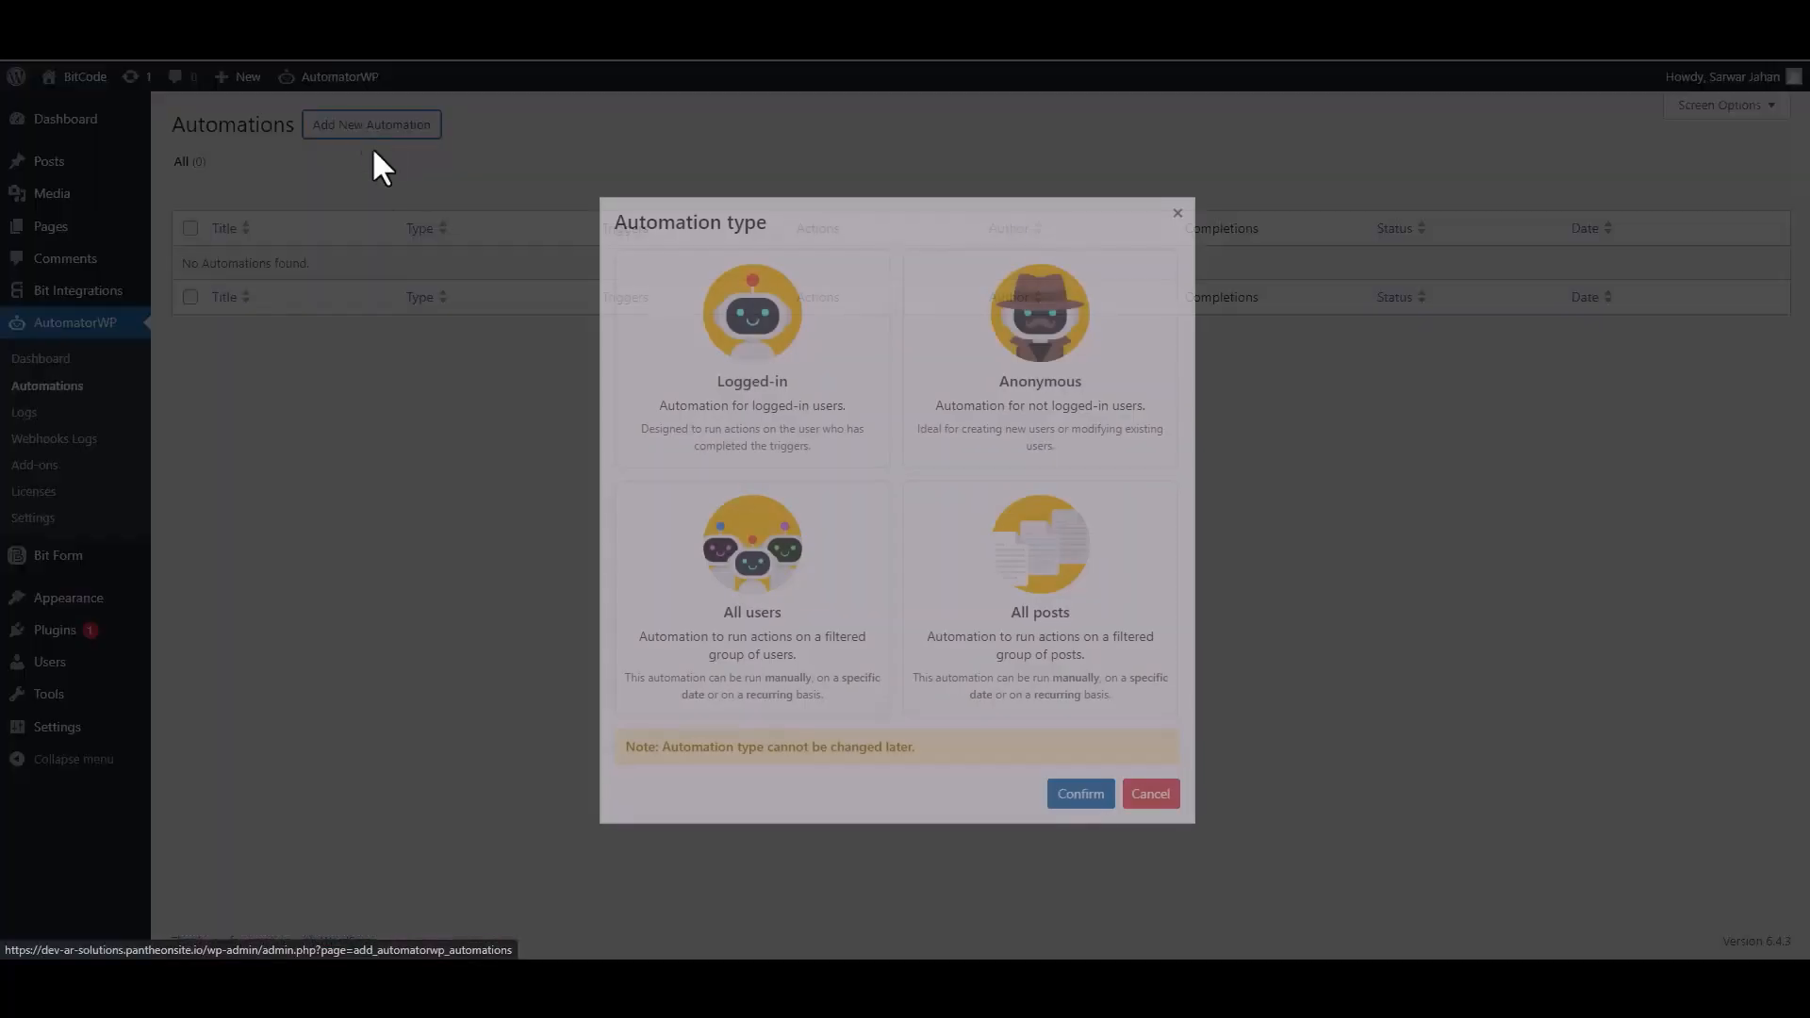
Create the automation as an Anonymous automation.
left_click(1071, 477)
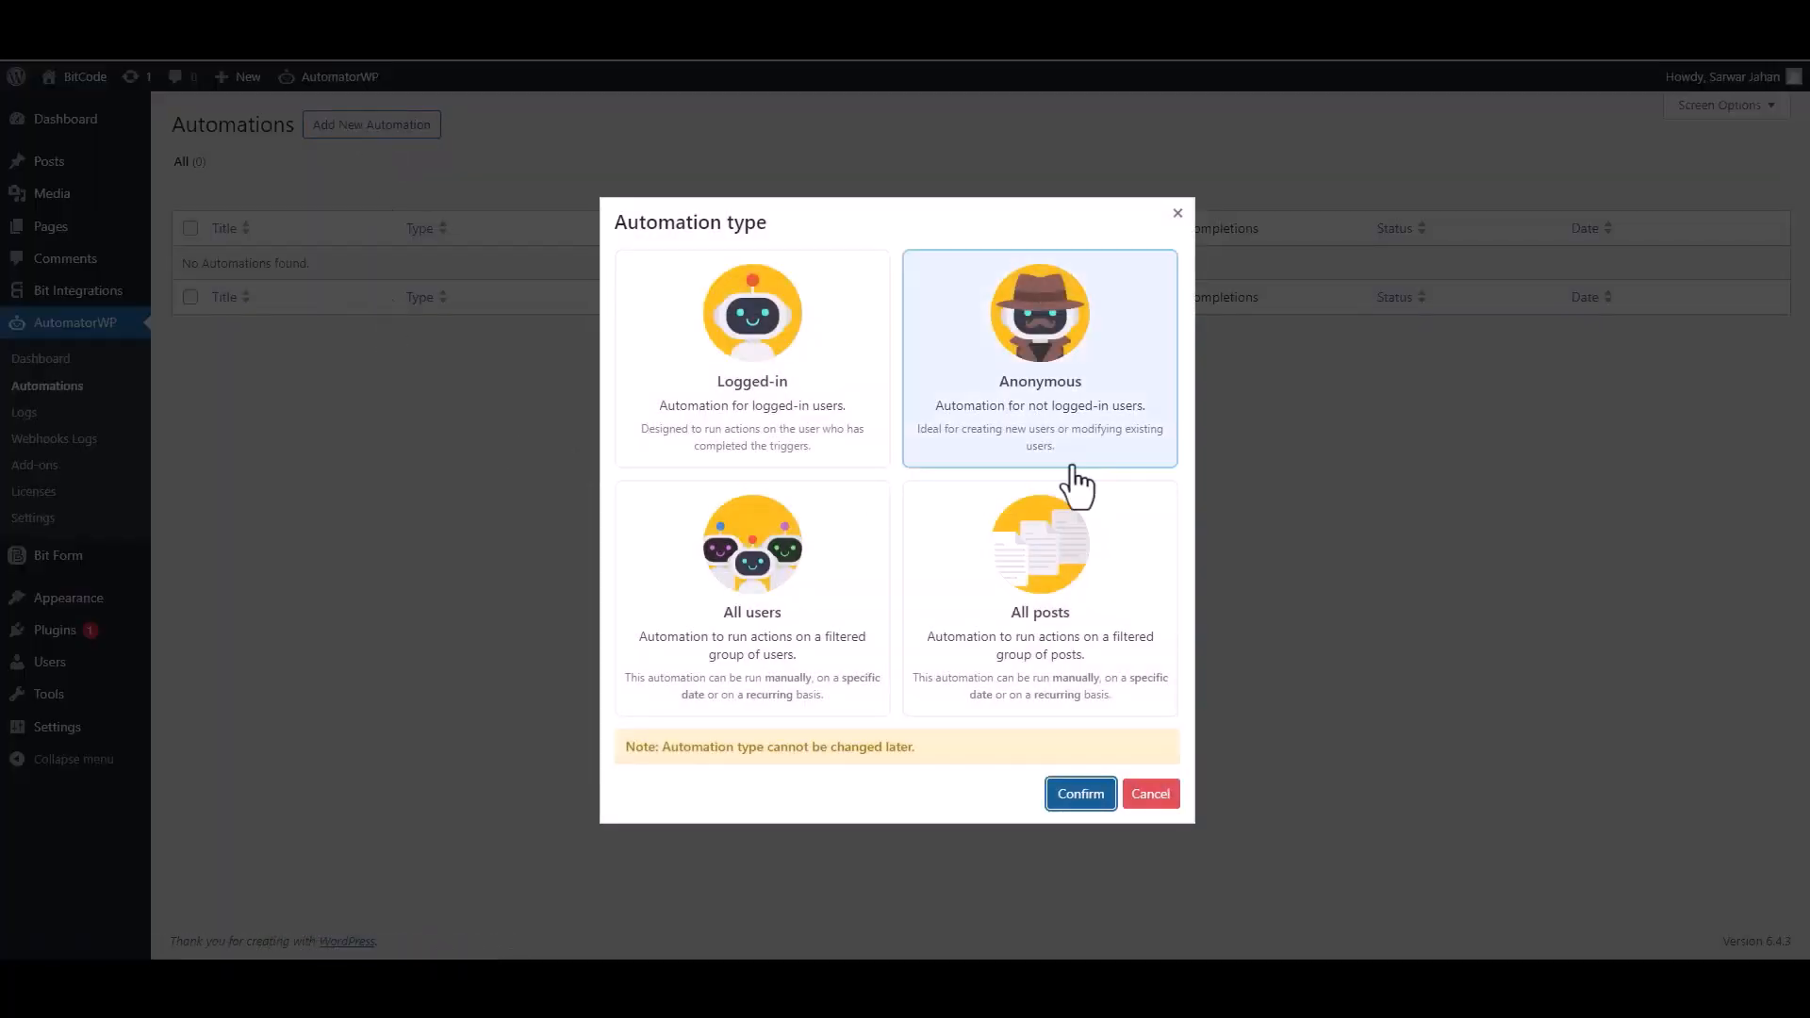
left_click(1048, 422)
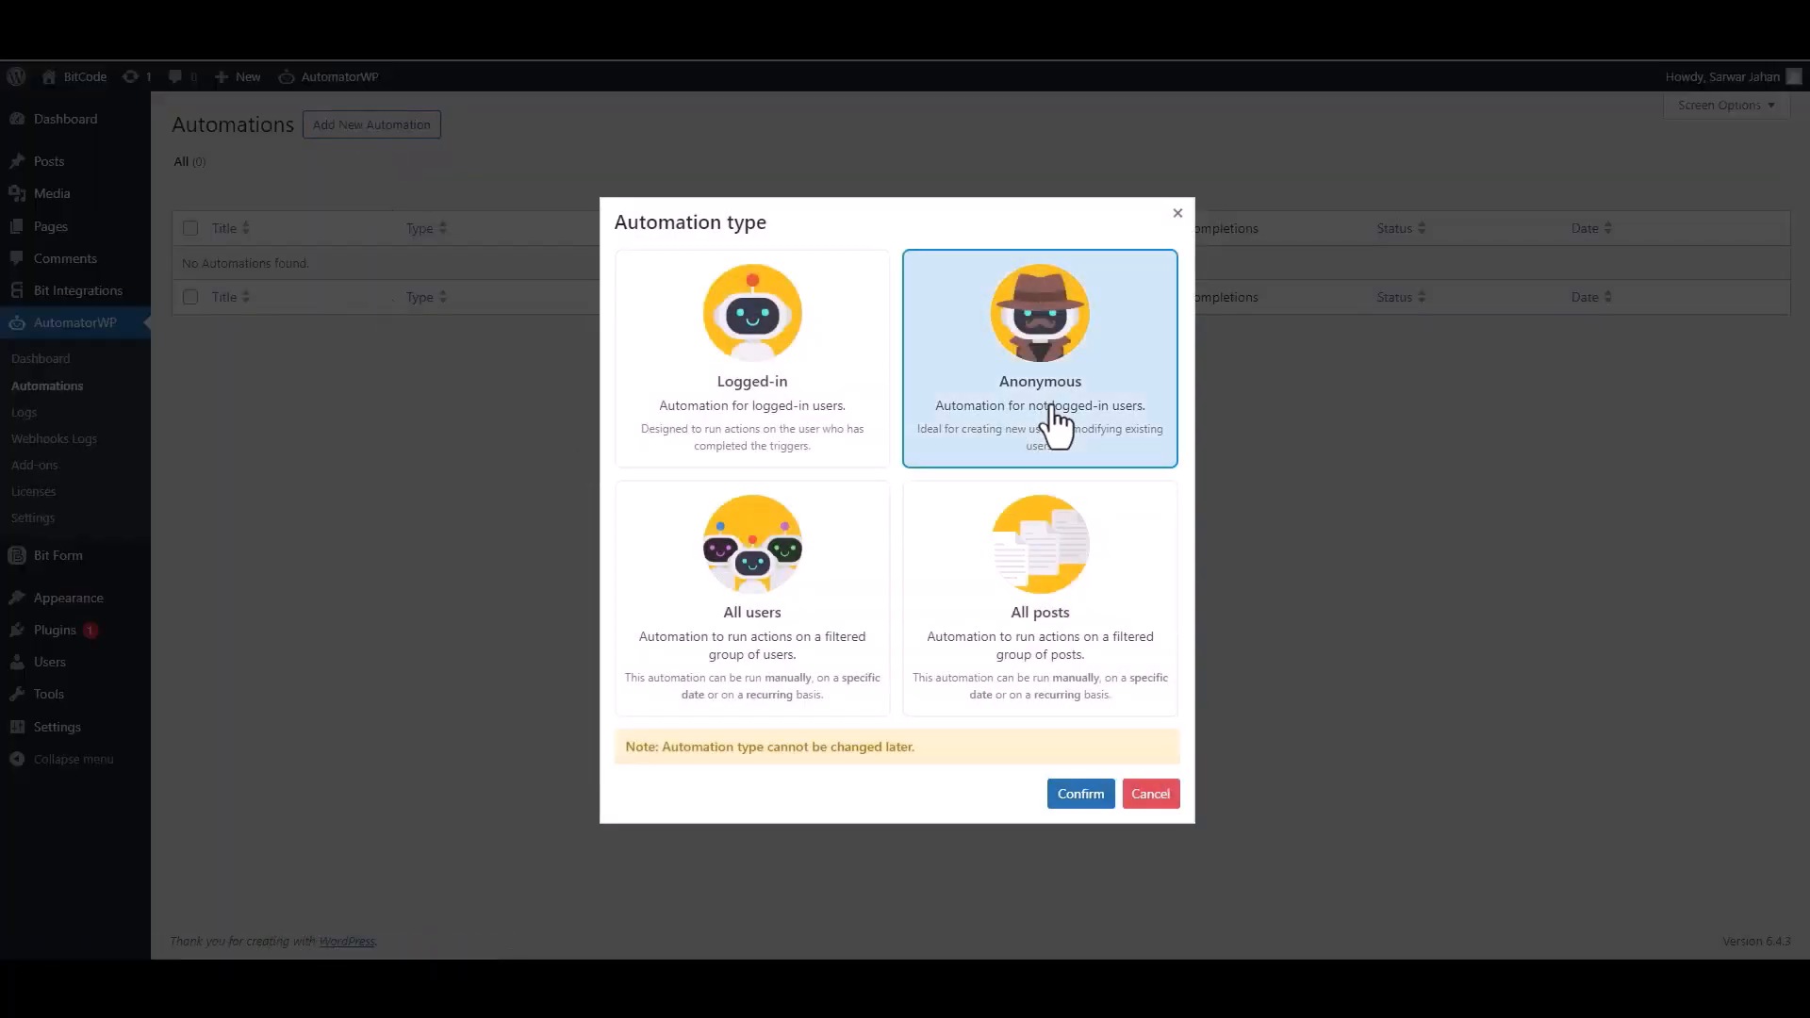
left_click(1081, 796)
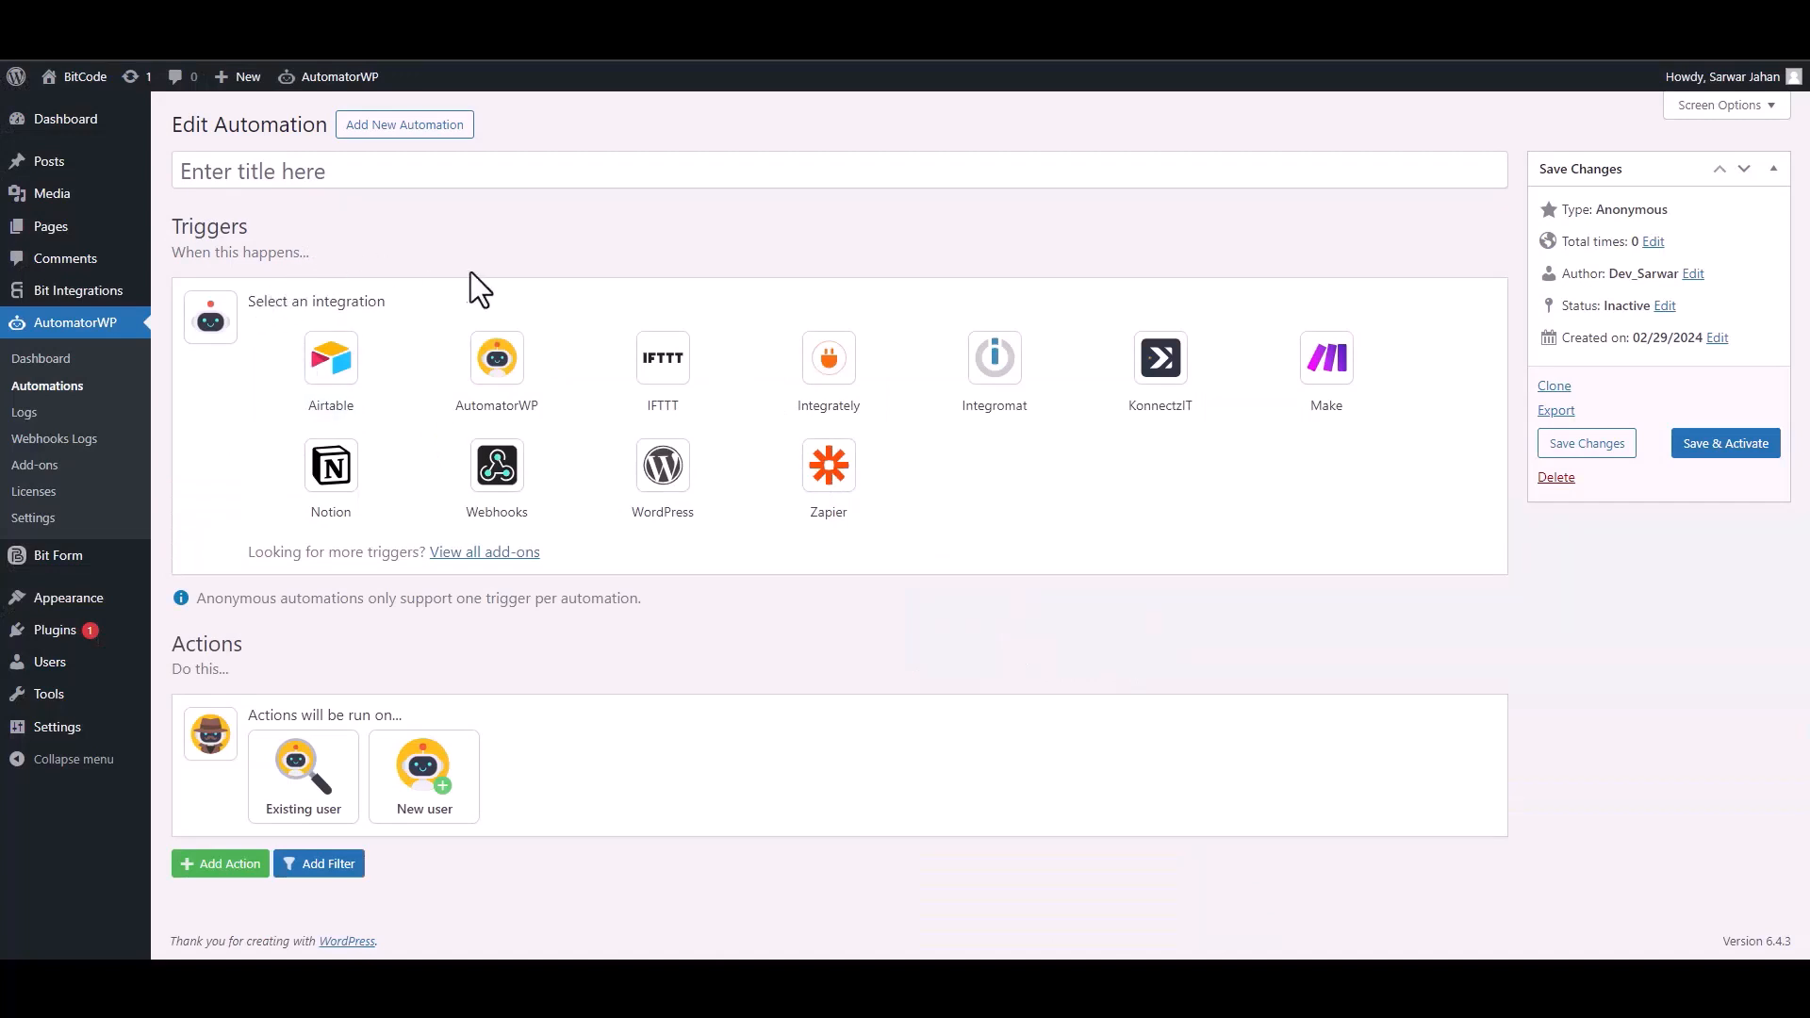
Use a Webhooks trigger, copy its webhook URL, and start listening for sample data.
left_click(516, 483)
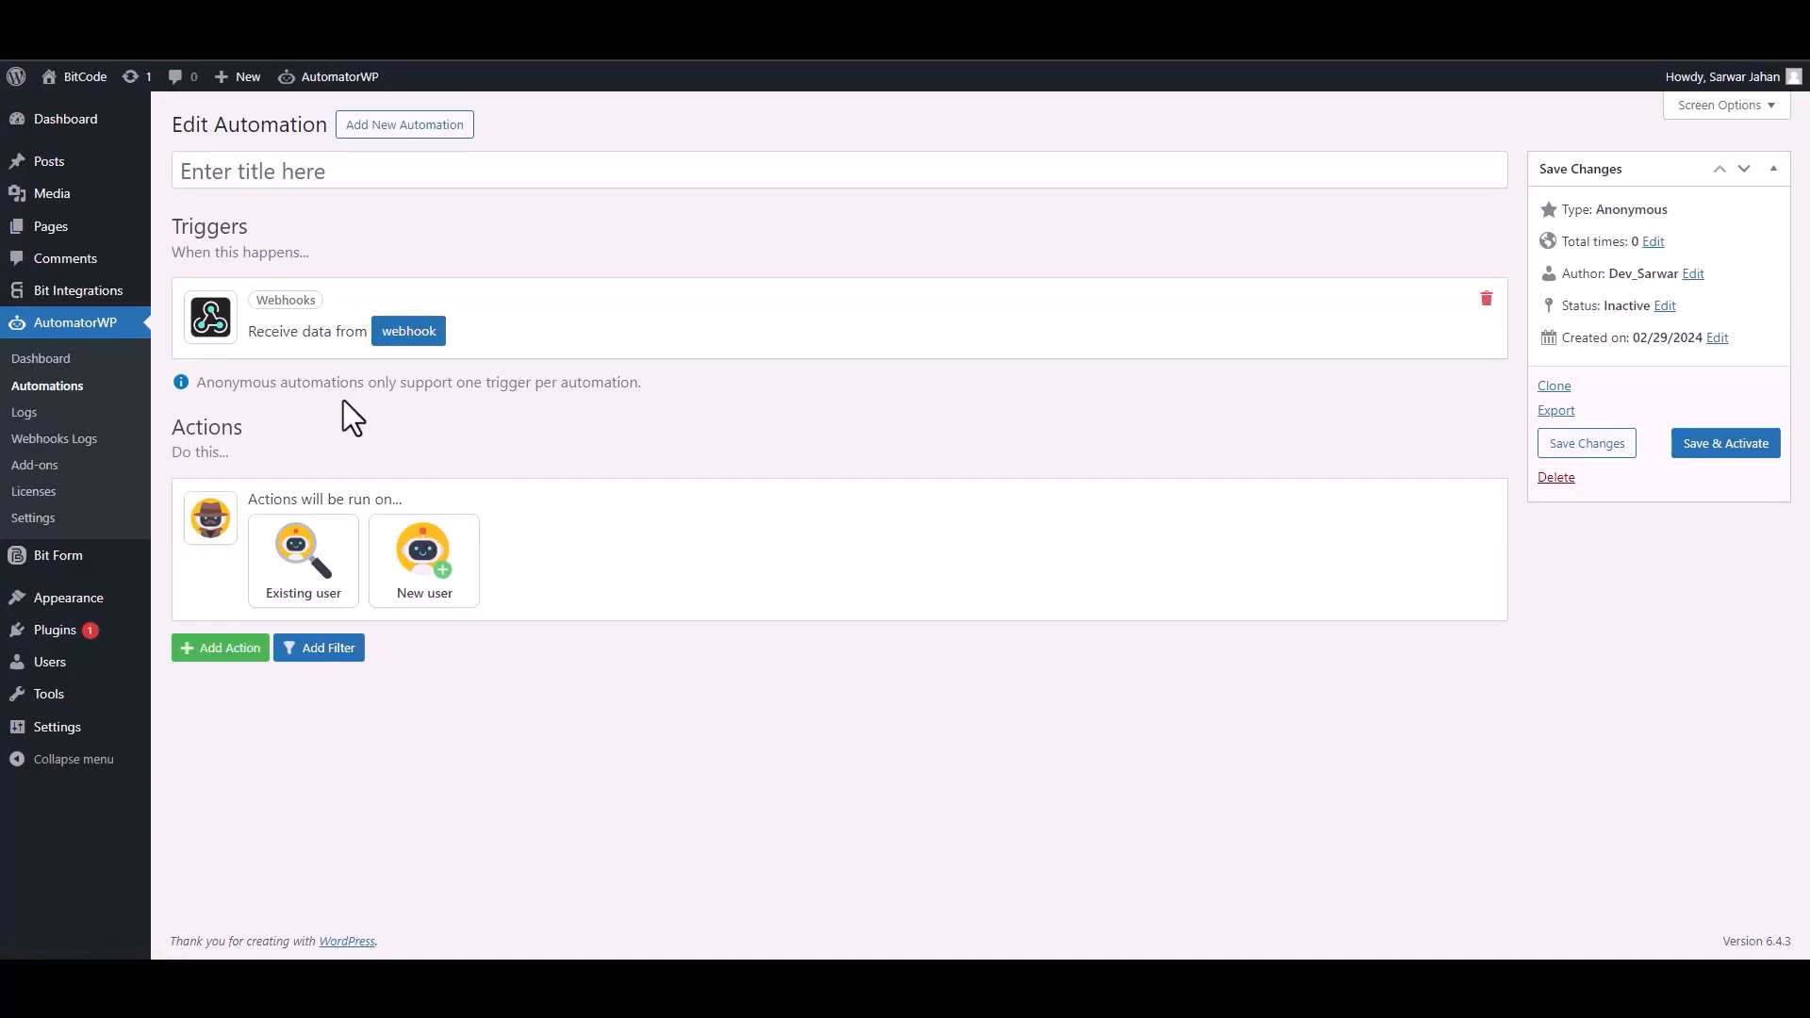
left_click(403, 334)
triple_click(402, 417)
key("ctrl+c")
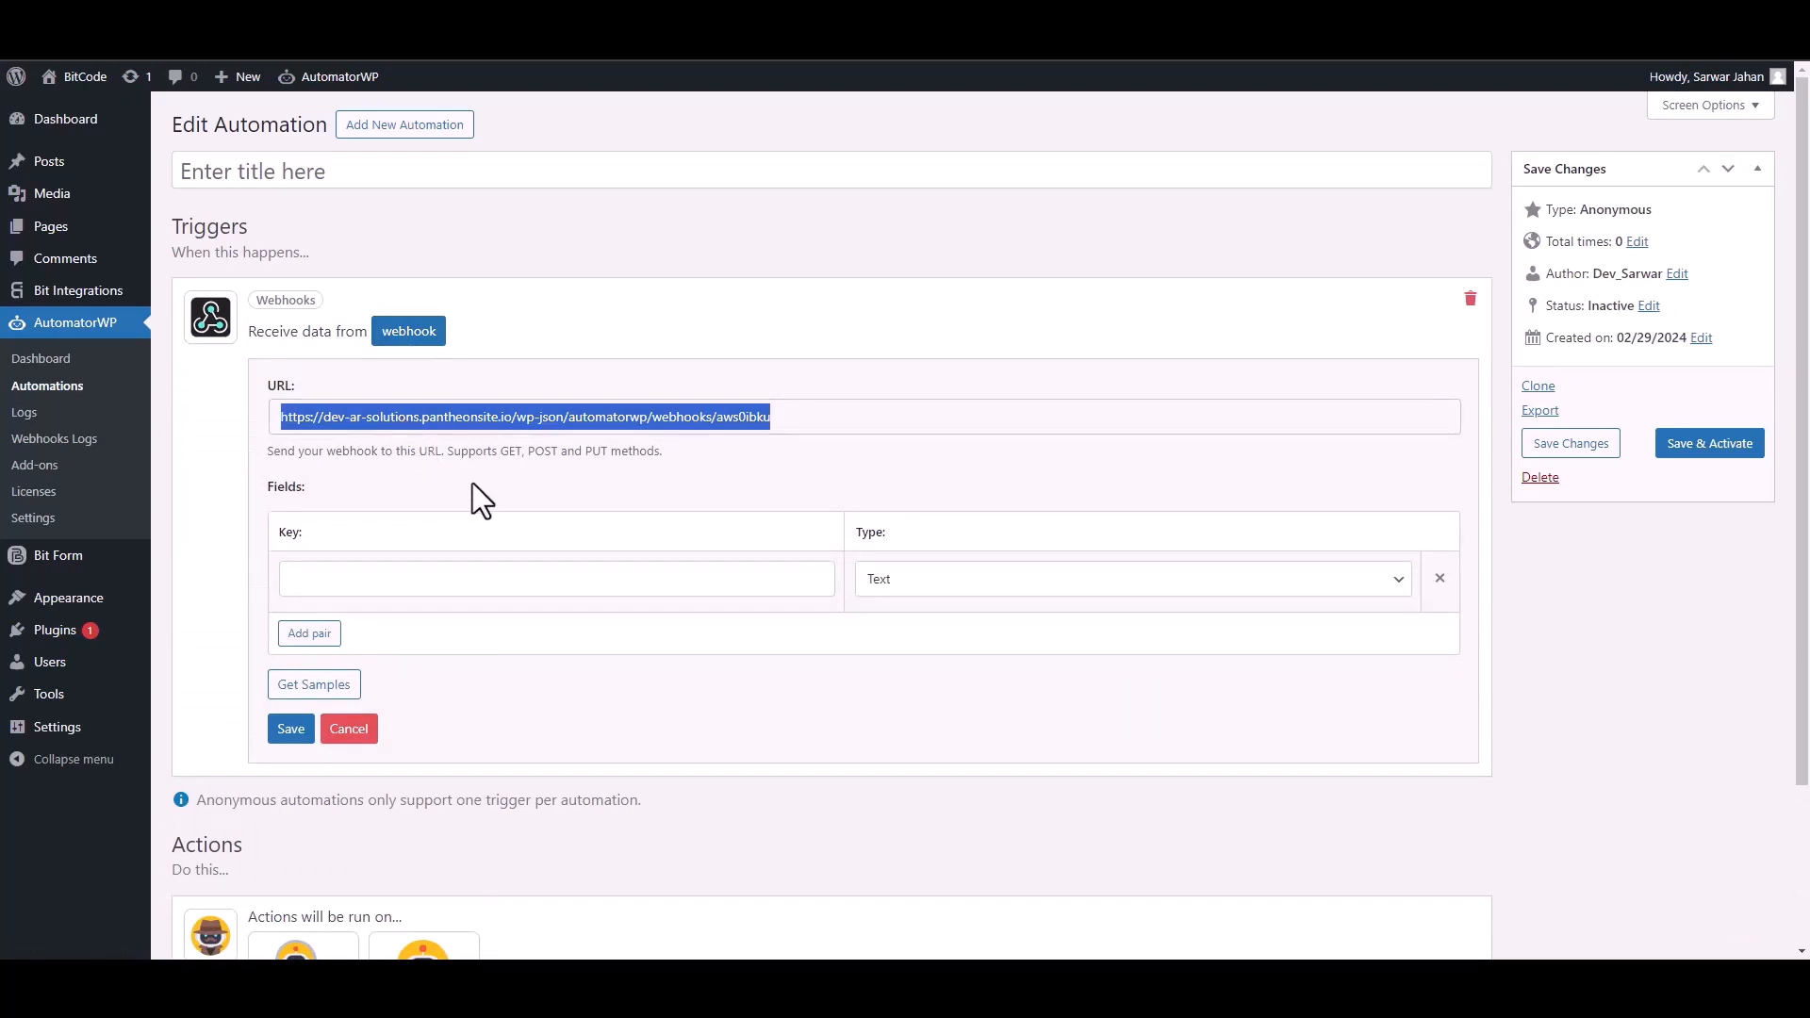
left_click(330, 688)
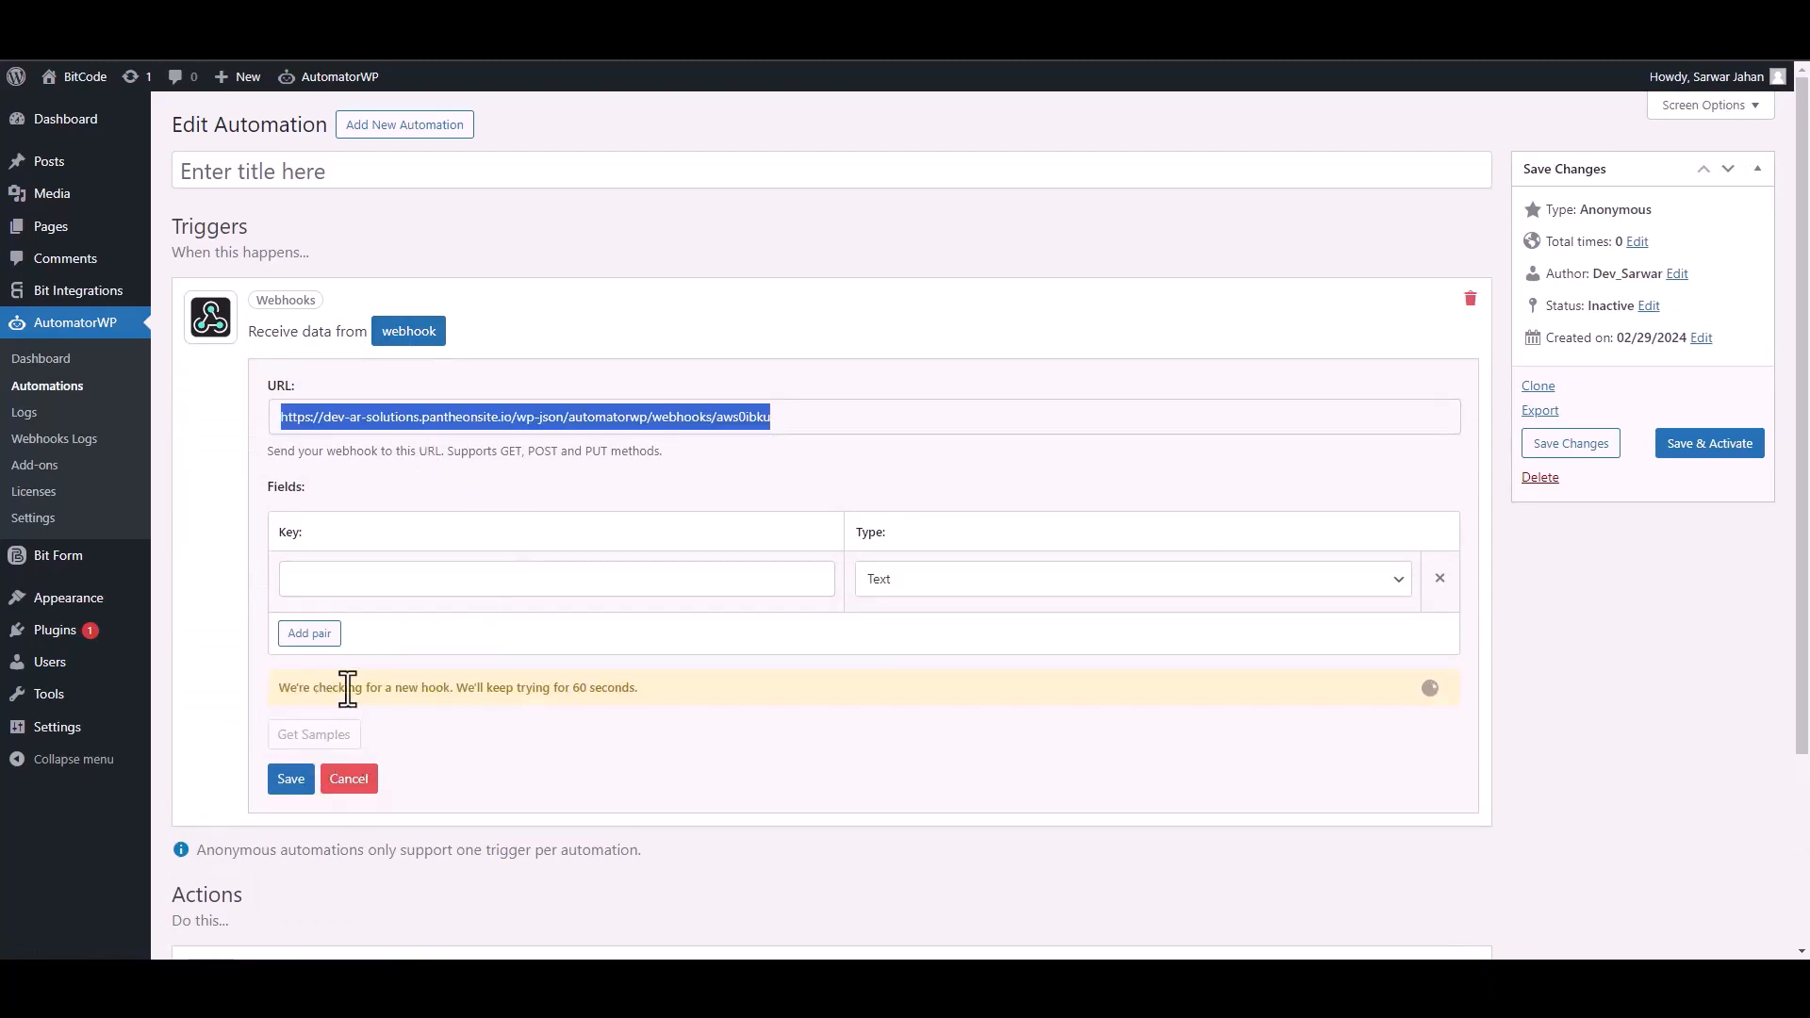
left_click(314, 47)
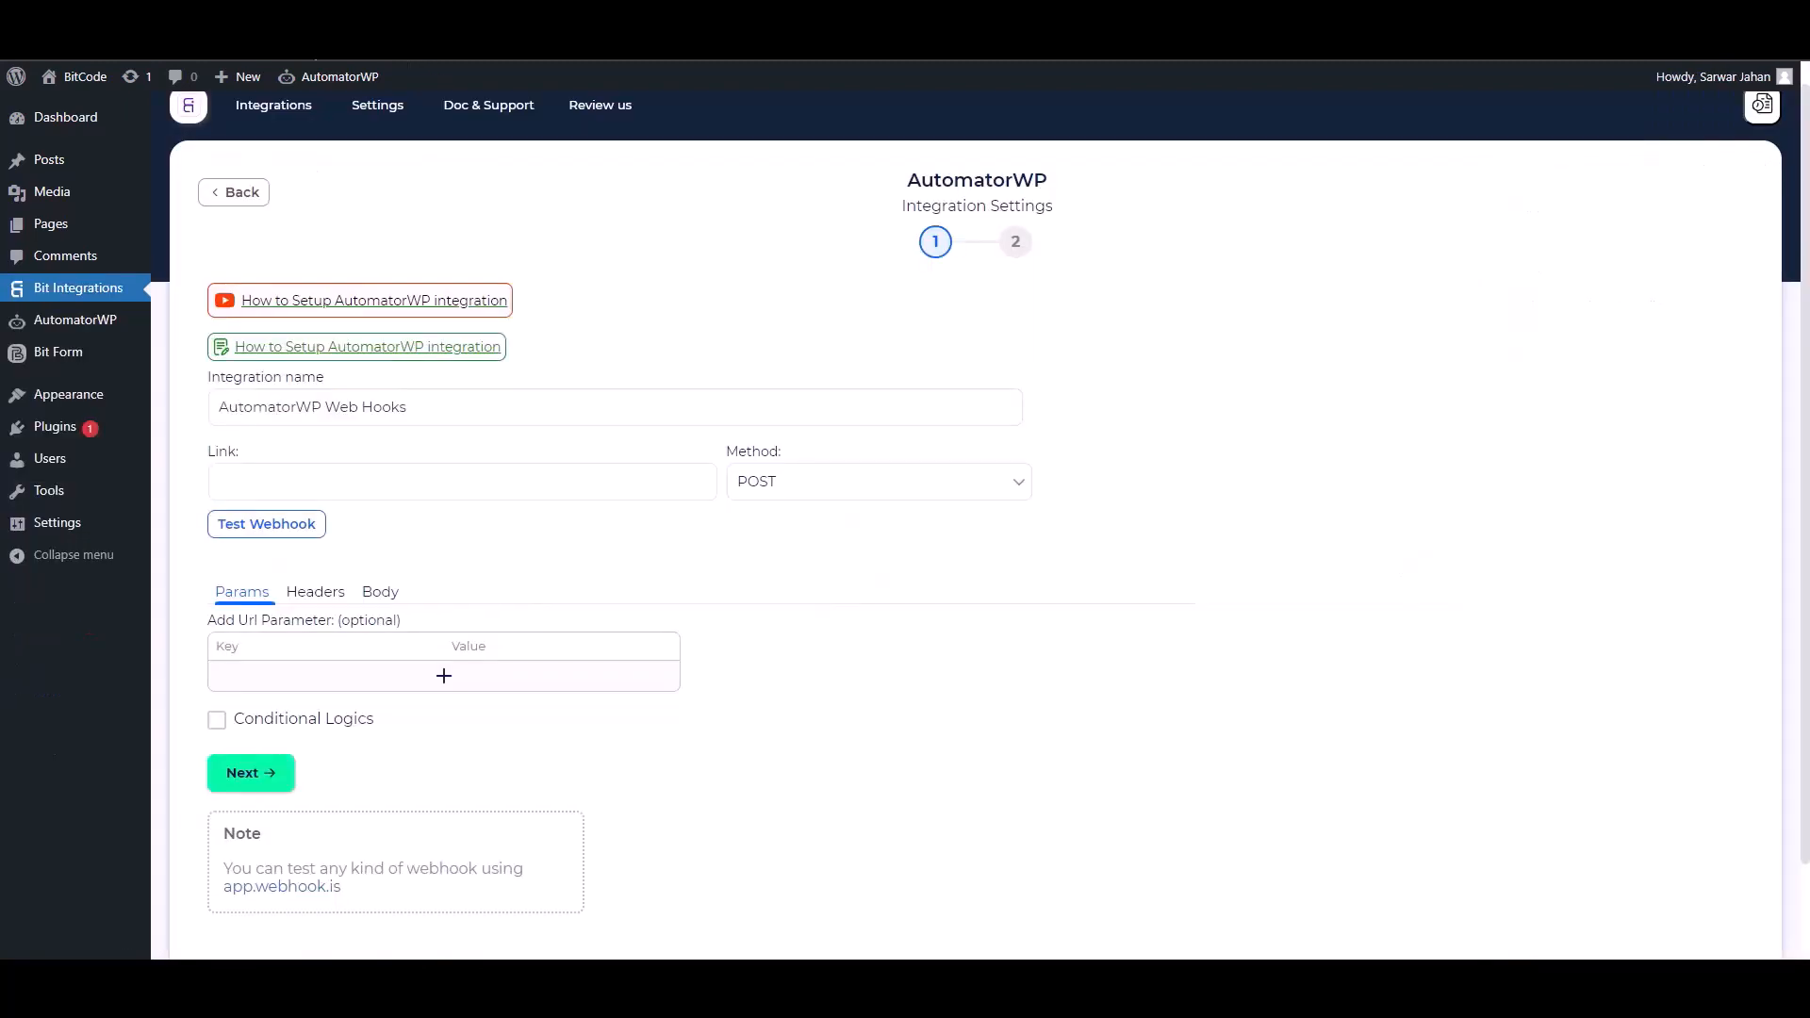
Paste the AutomatorWP webhook URL as the Link, sending all form data as application/json.
left_click(329, 478)
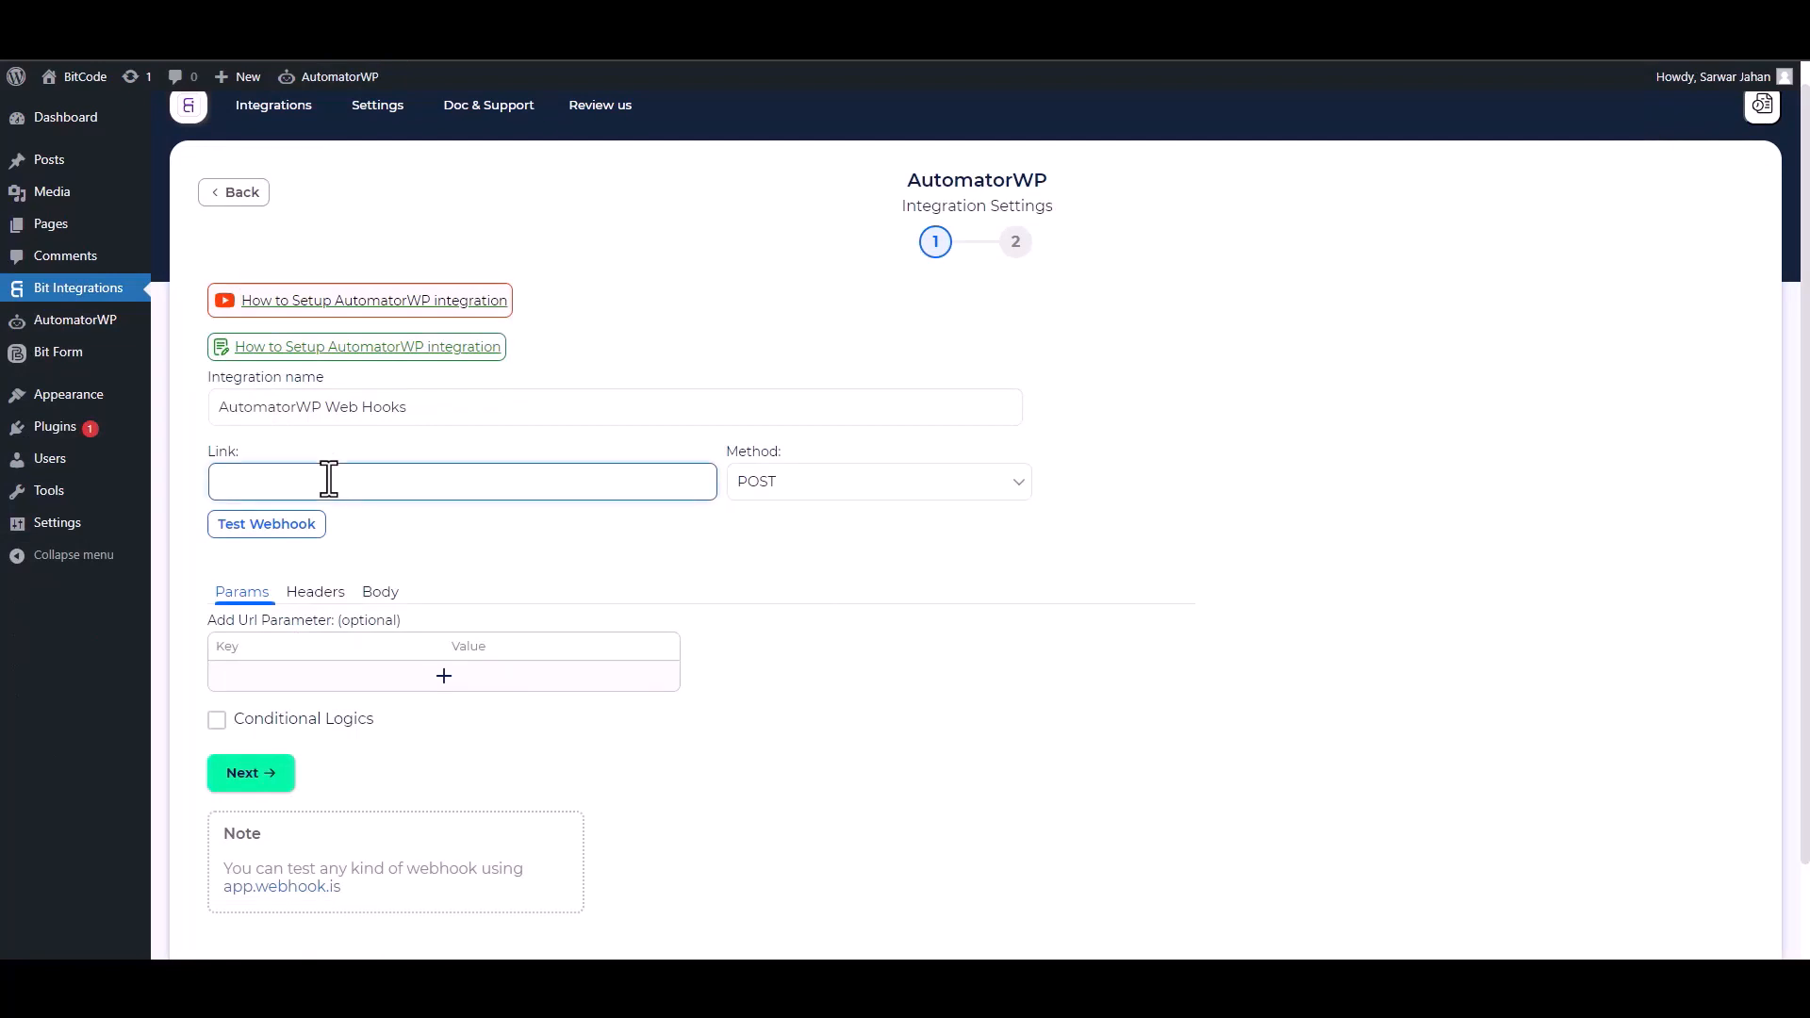
key("ctrl+v")
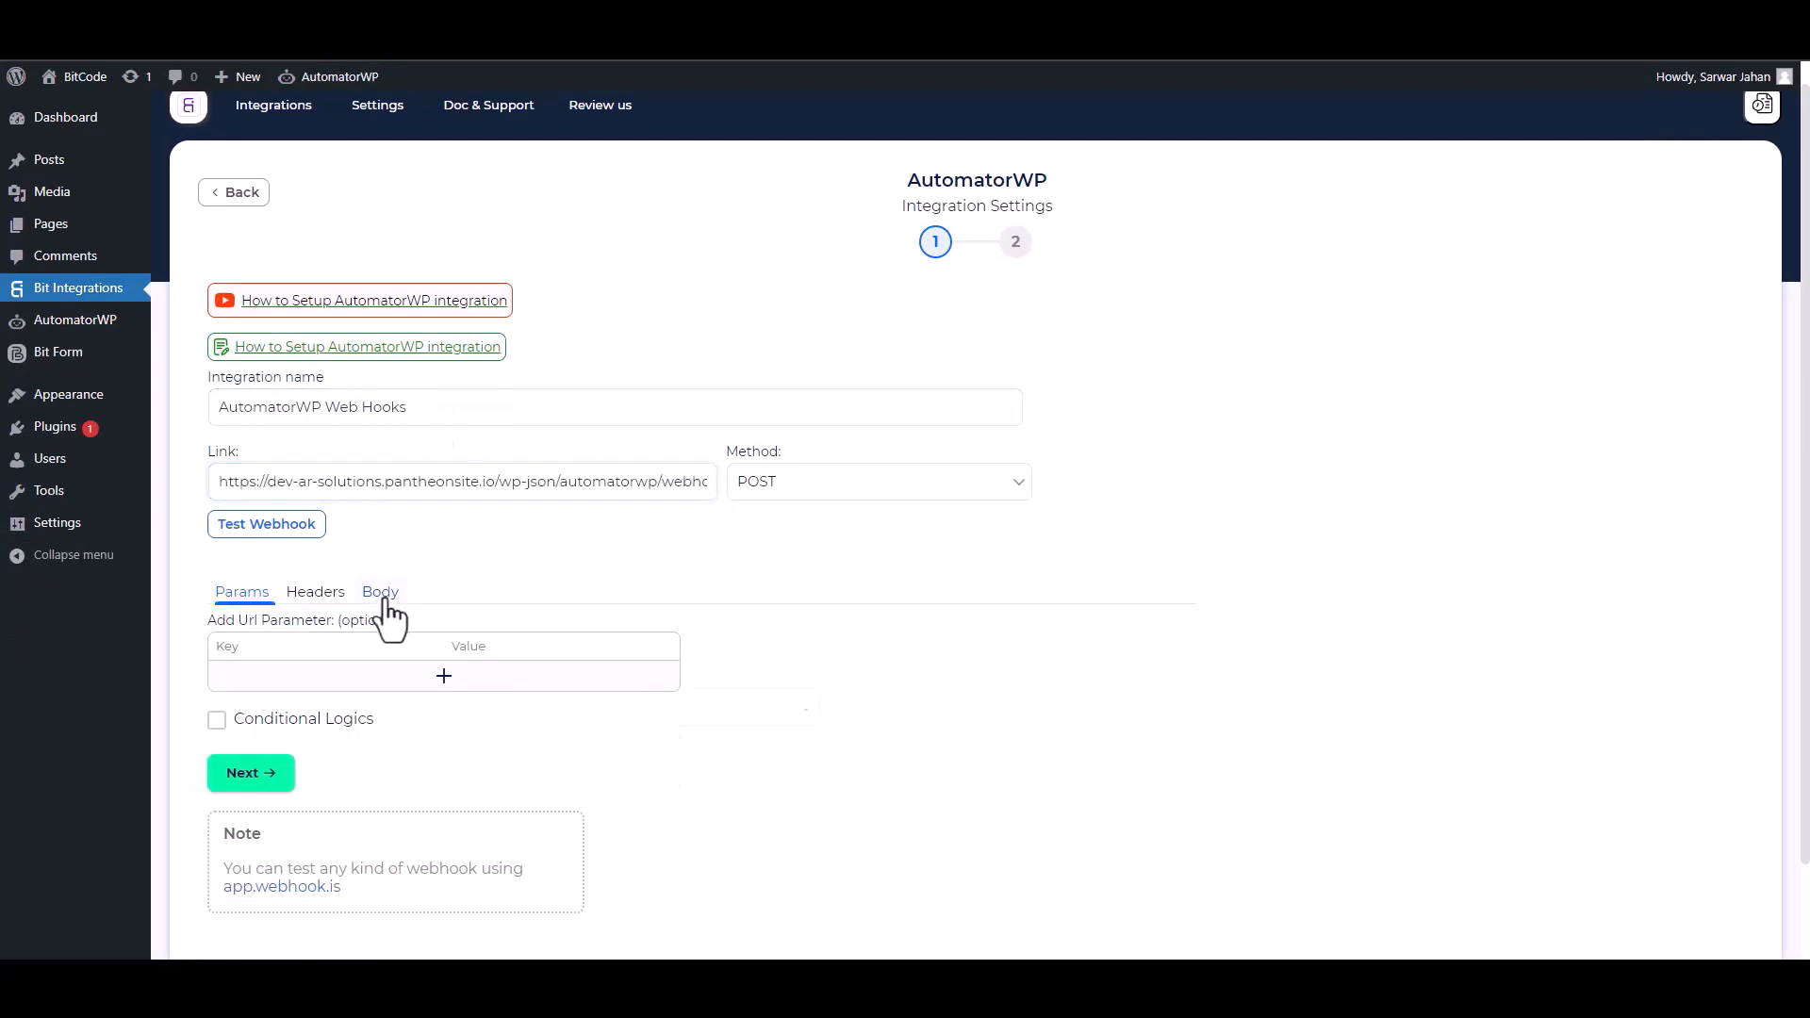
left_click(383, 596)
left_click(218, 641)
left_click(471, 709)
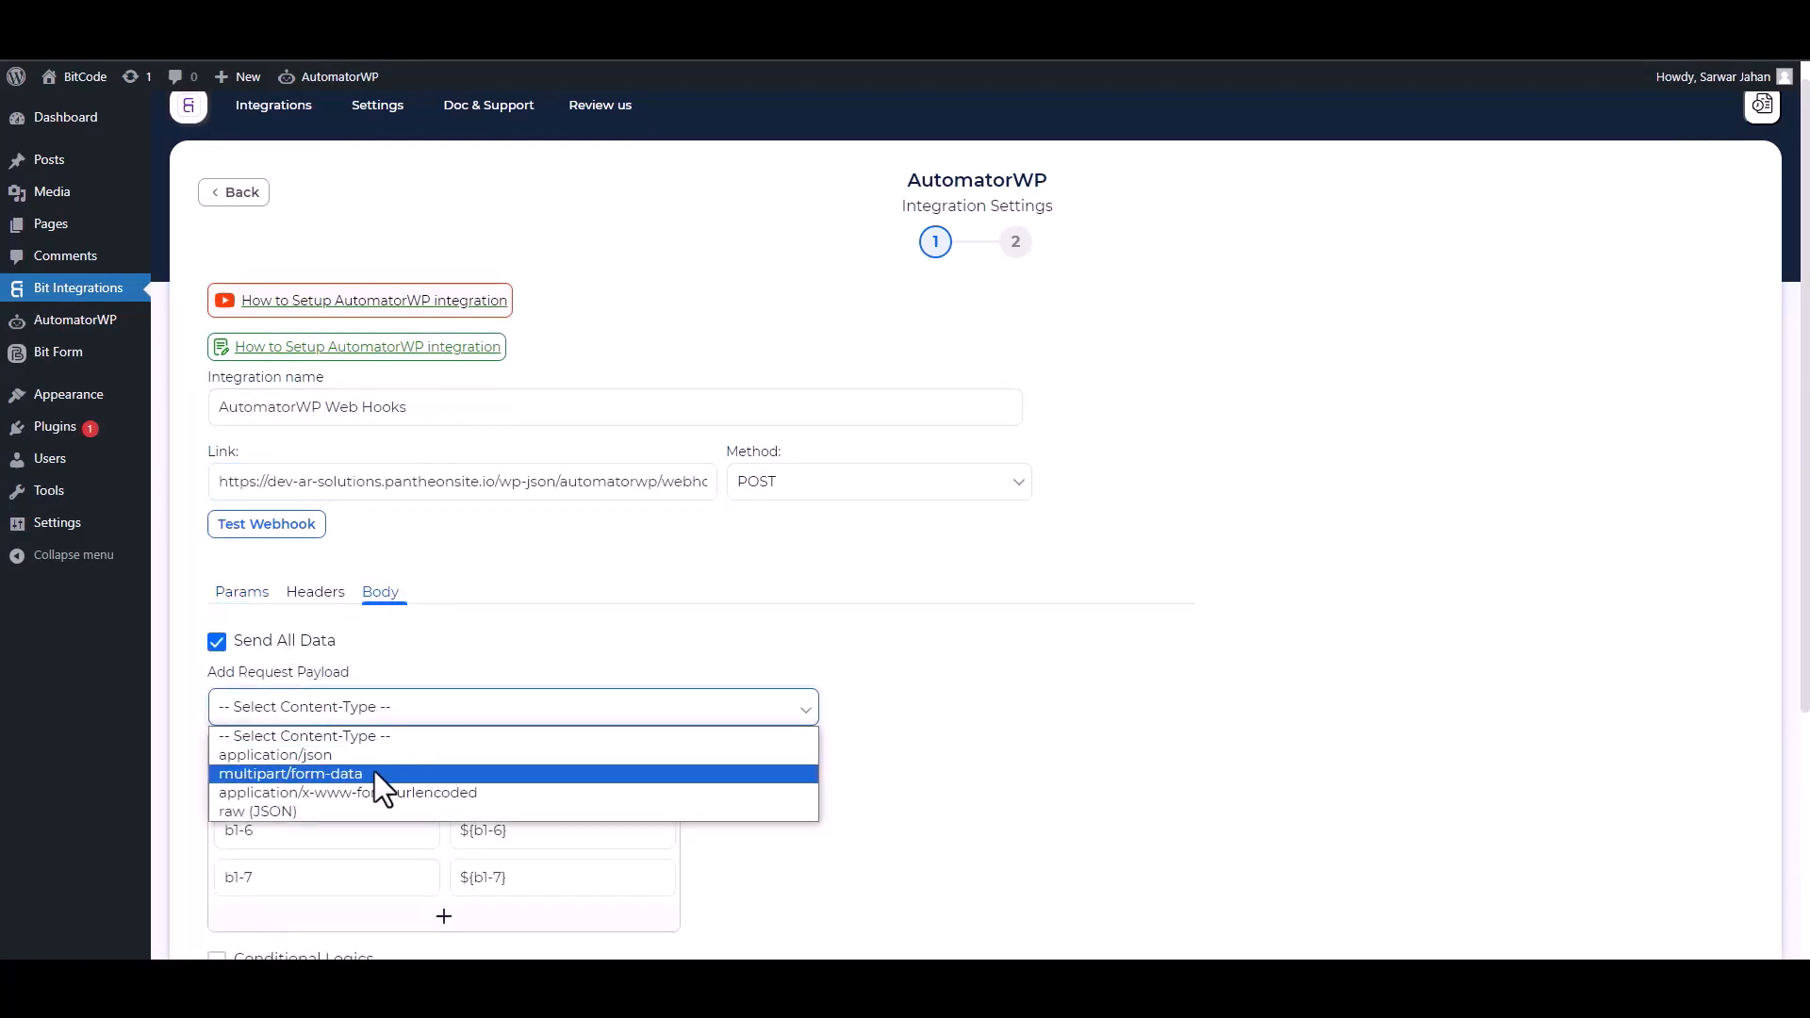
left_click(343, 758)
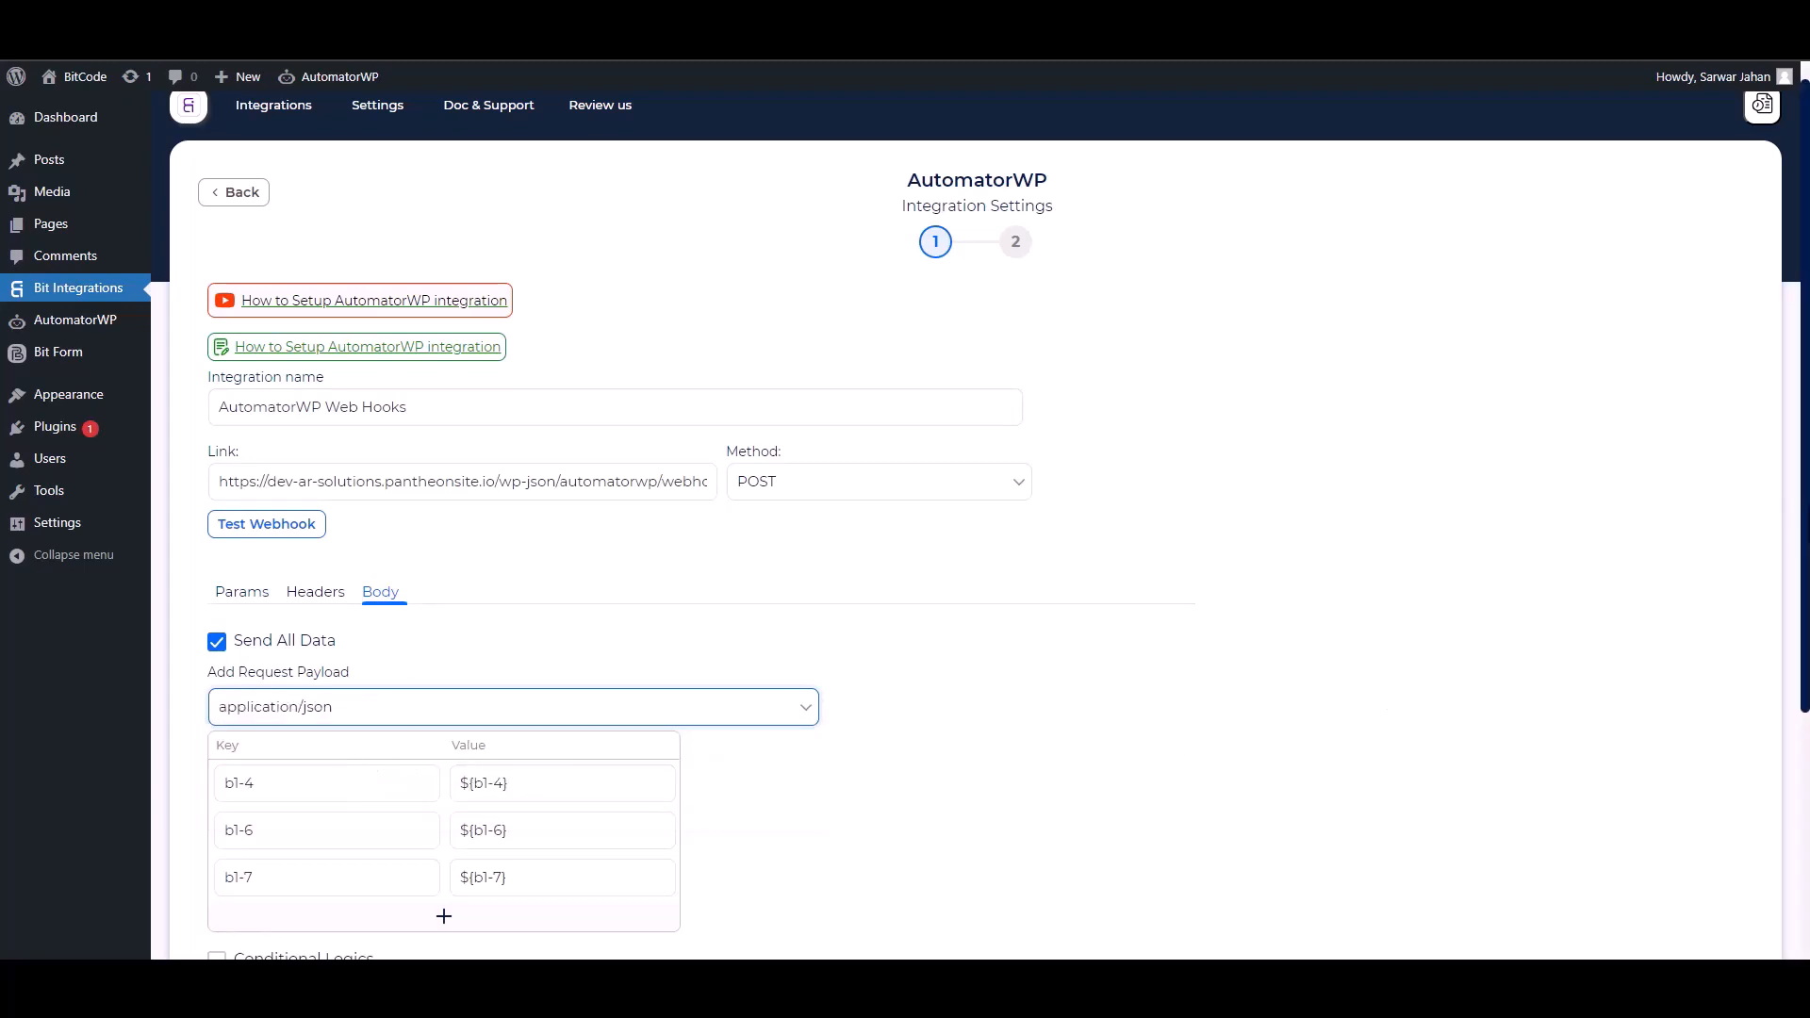
scroll(1791, 527, "down", 2)
Rename the body keys to Email and Name and remove the Phone key.
triple_click(352, 614)
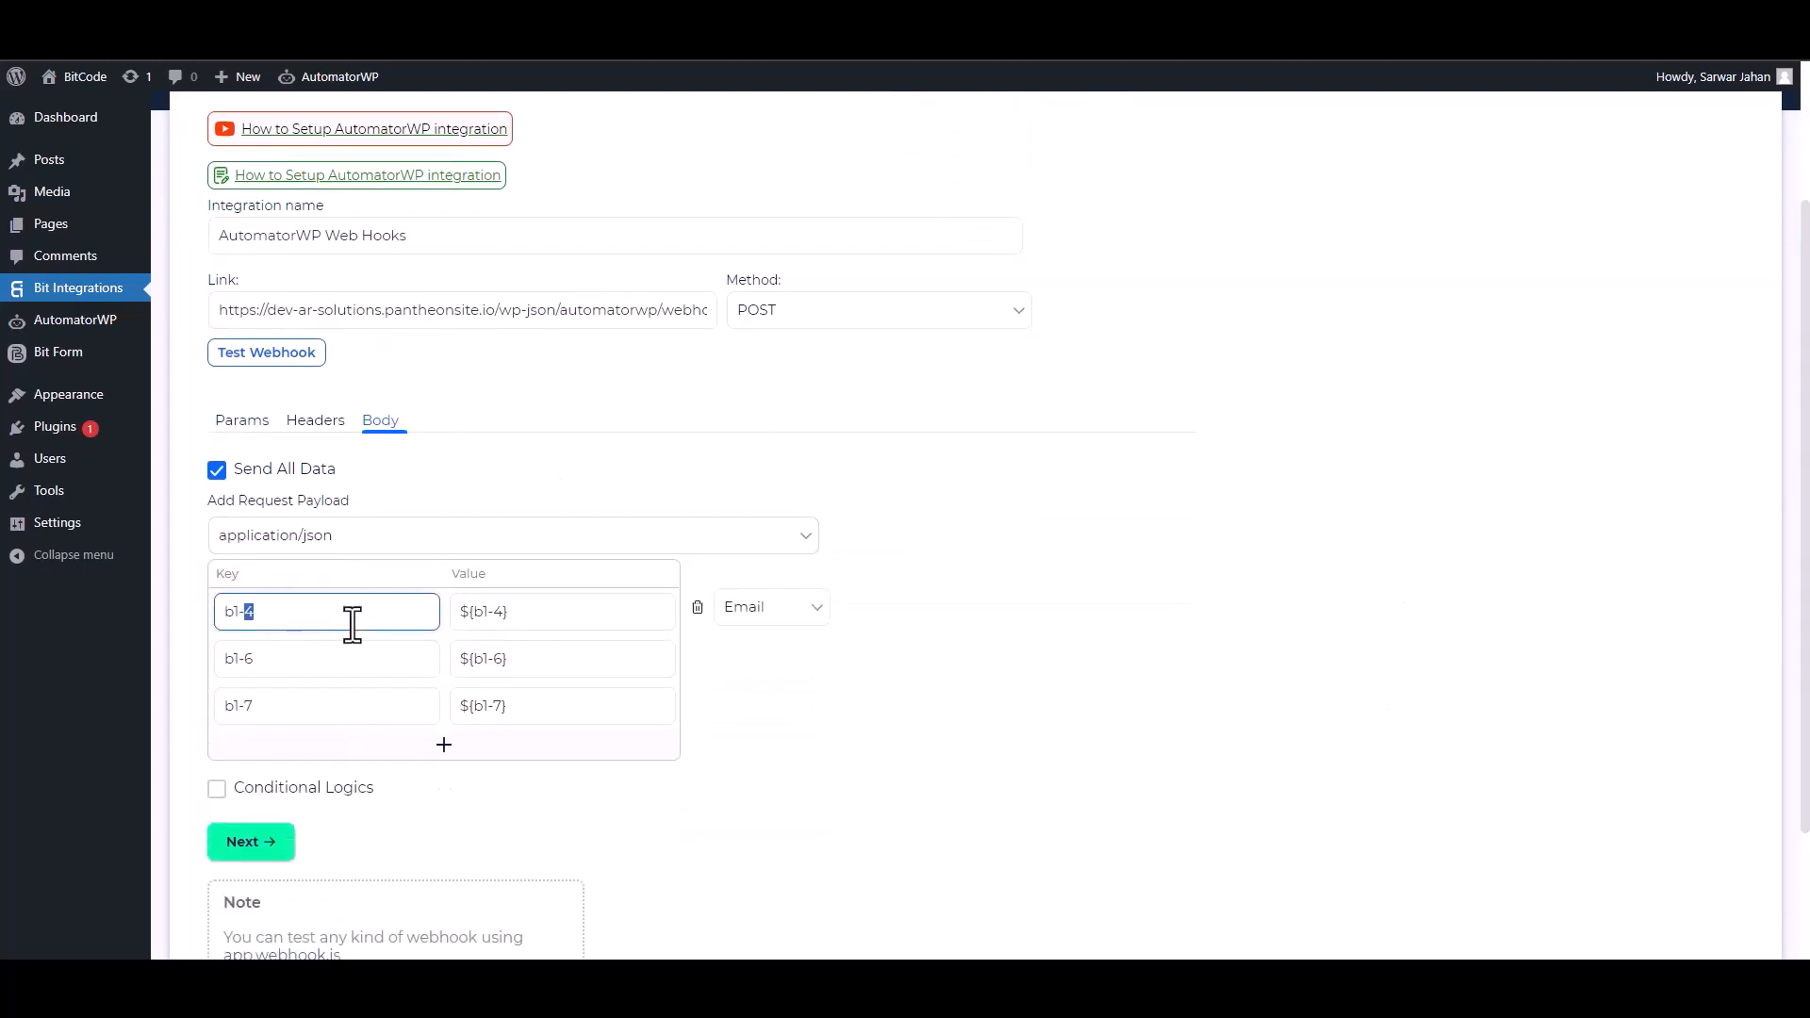
type("Email")
triple_click(352, 651)
type("Phone")
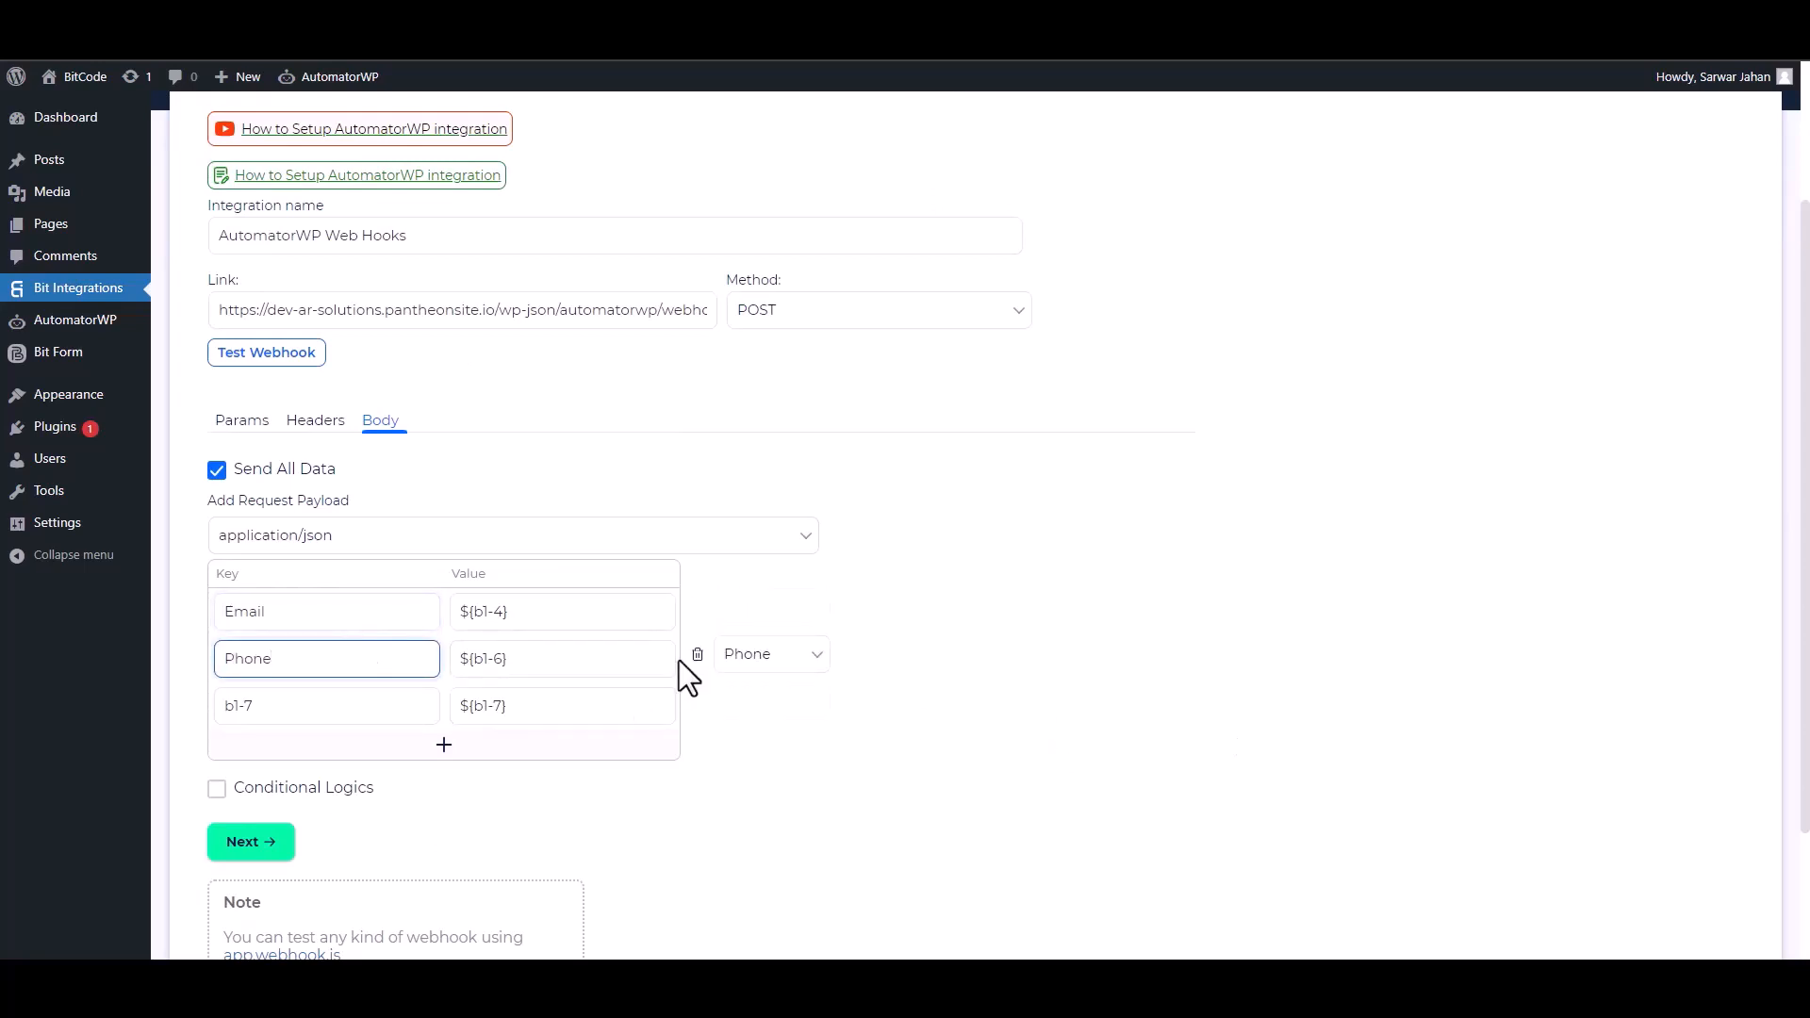
left_click(697, 654)
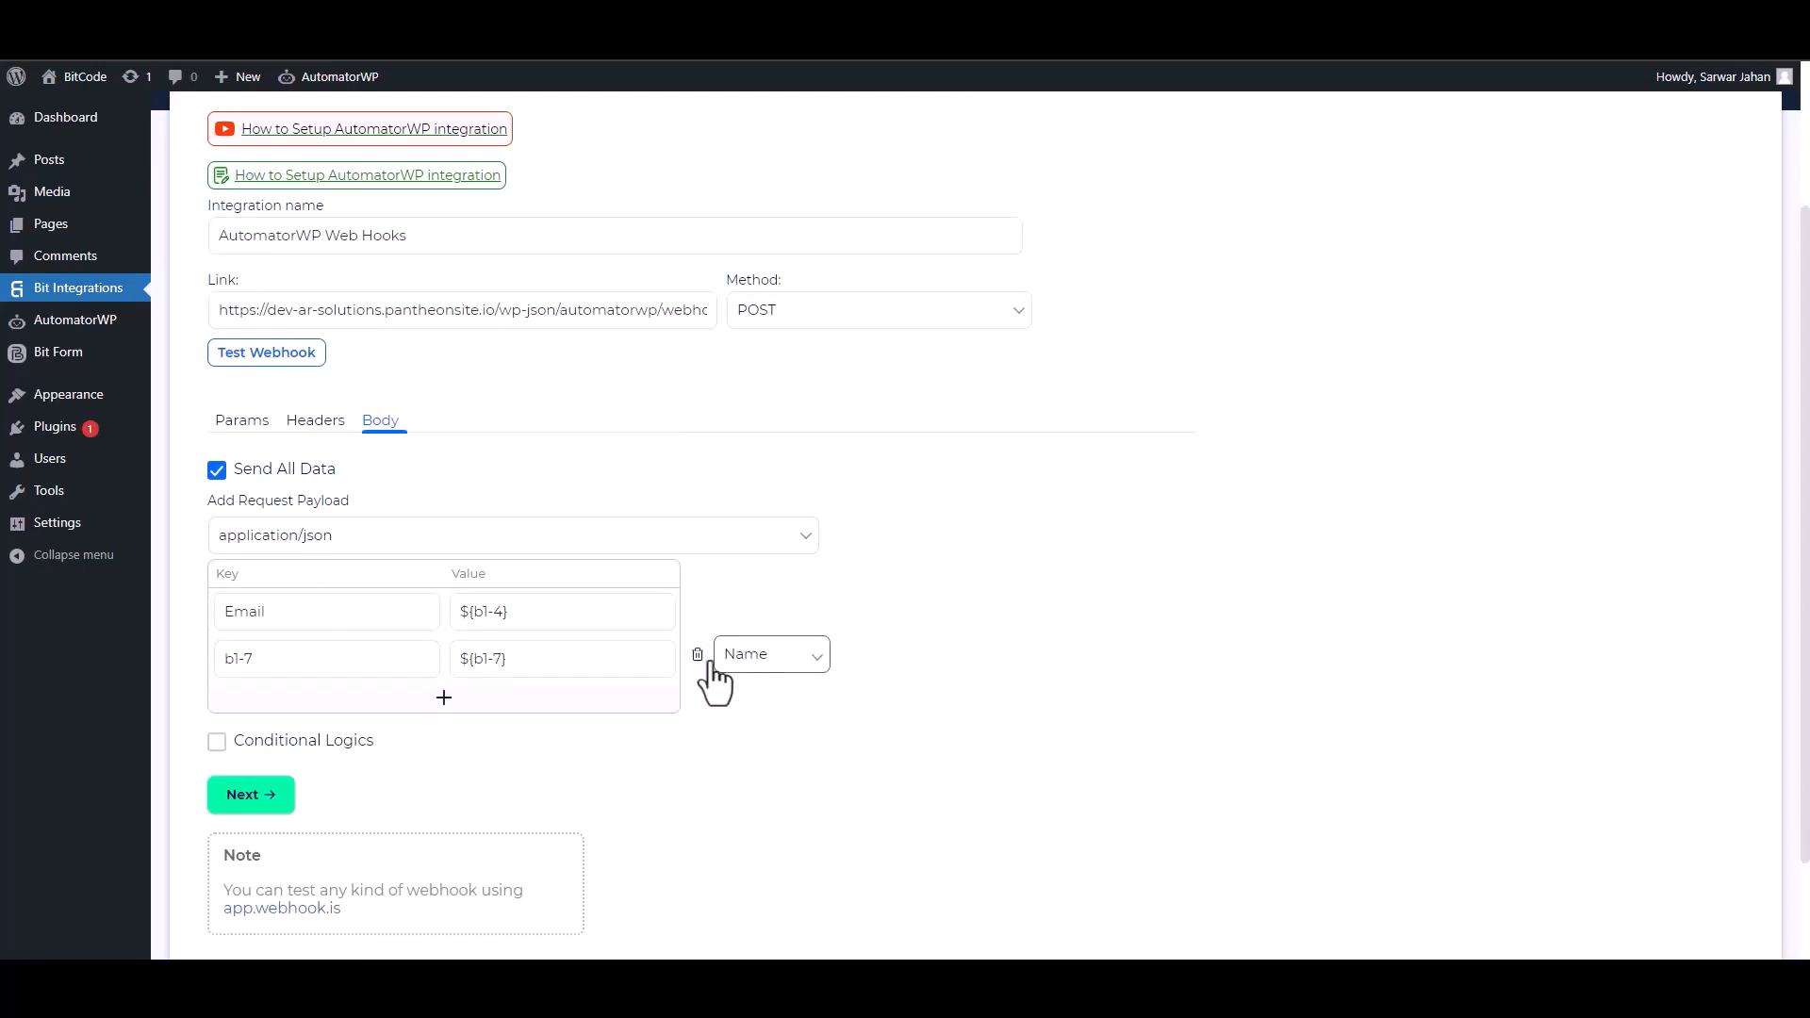
triple_click(310, 657)
type("Name")
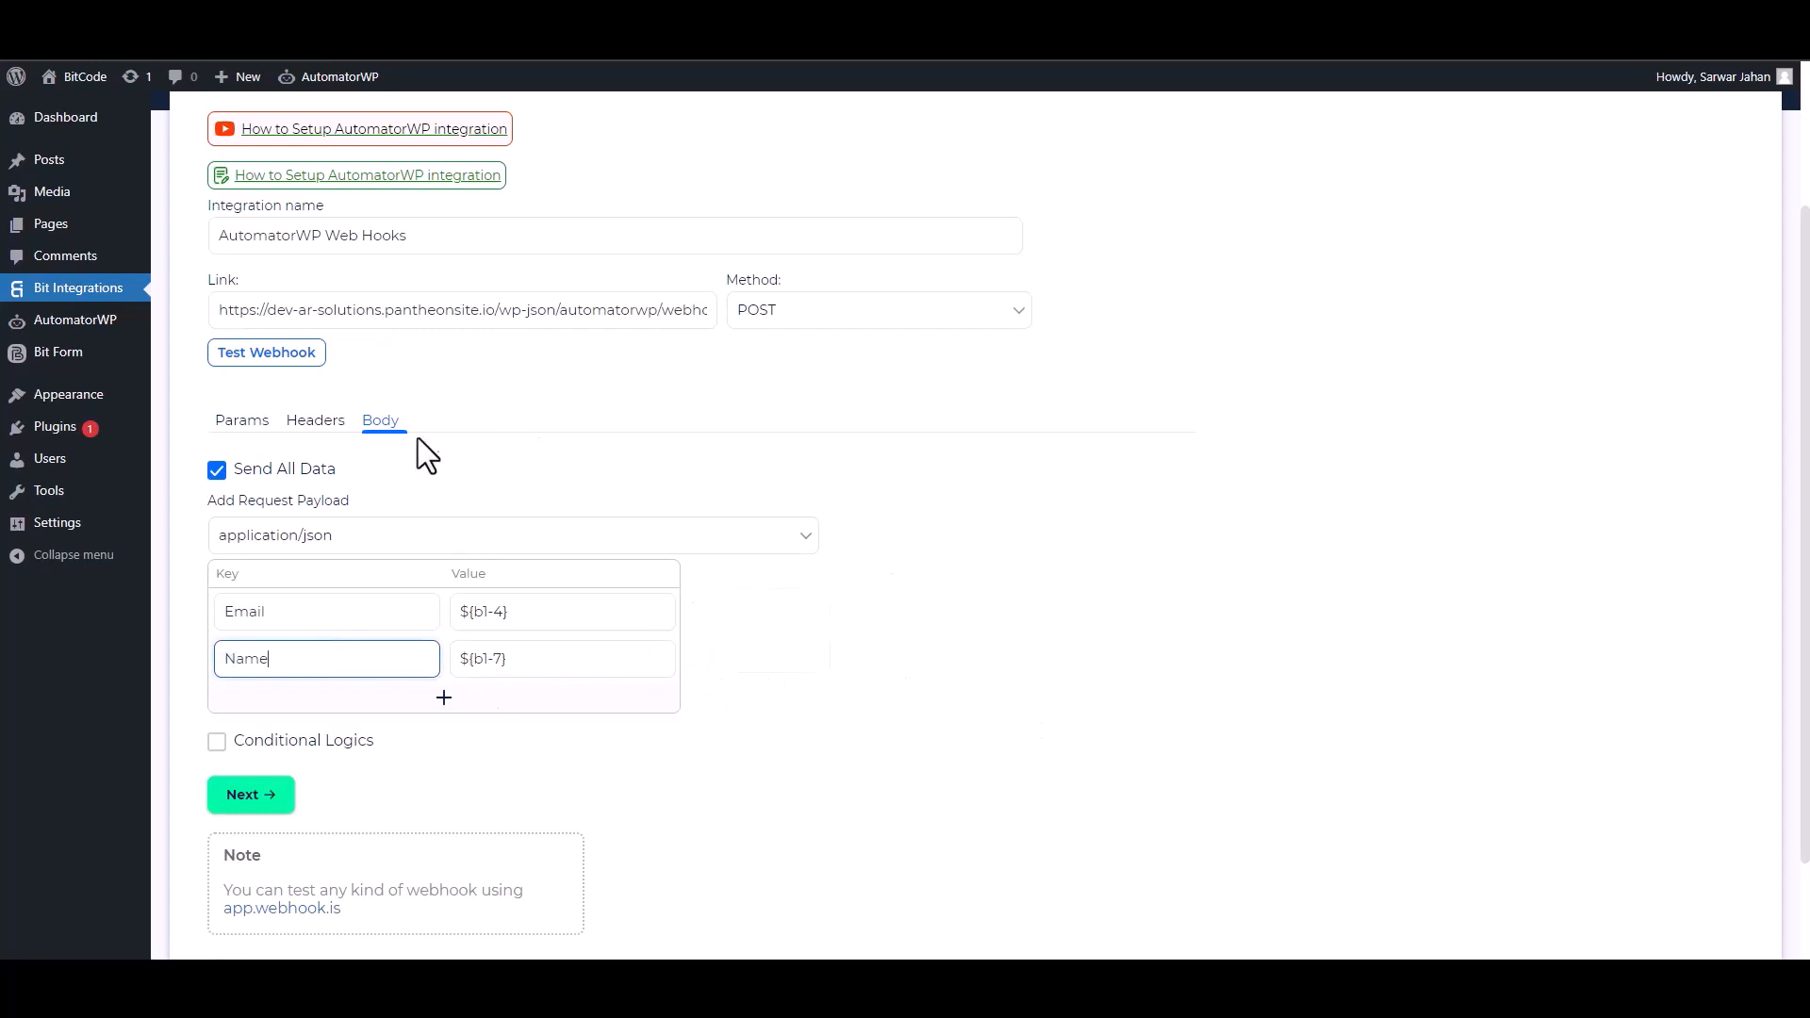
scroll(222, 755, "down", 2)
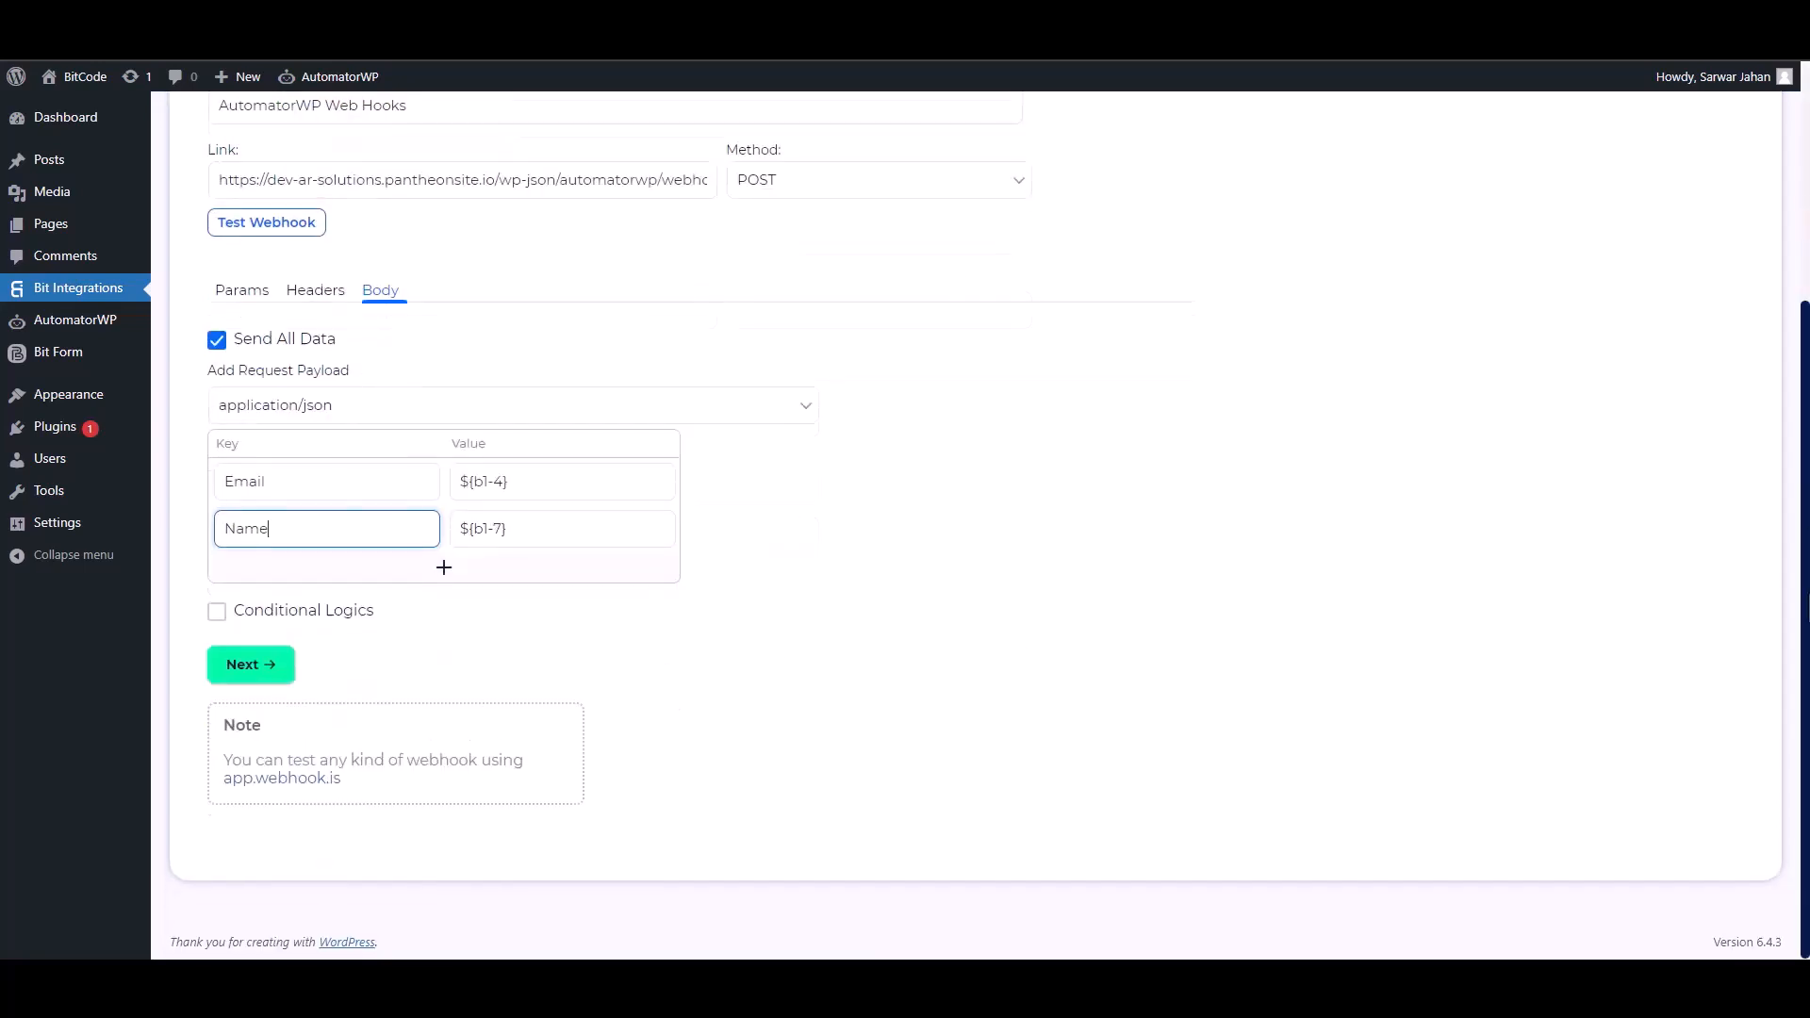
Test the webhook, then finish and save the AutomatorWP integration.
left_click(216, 609)
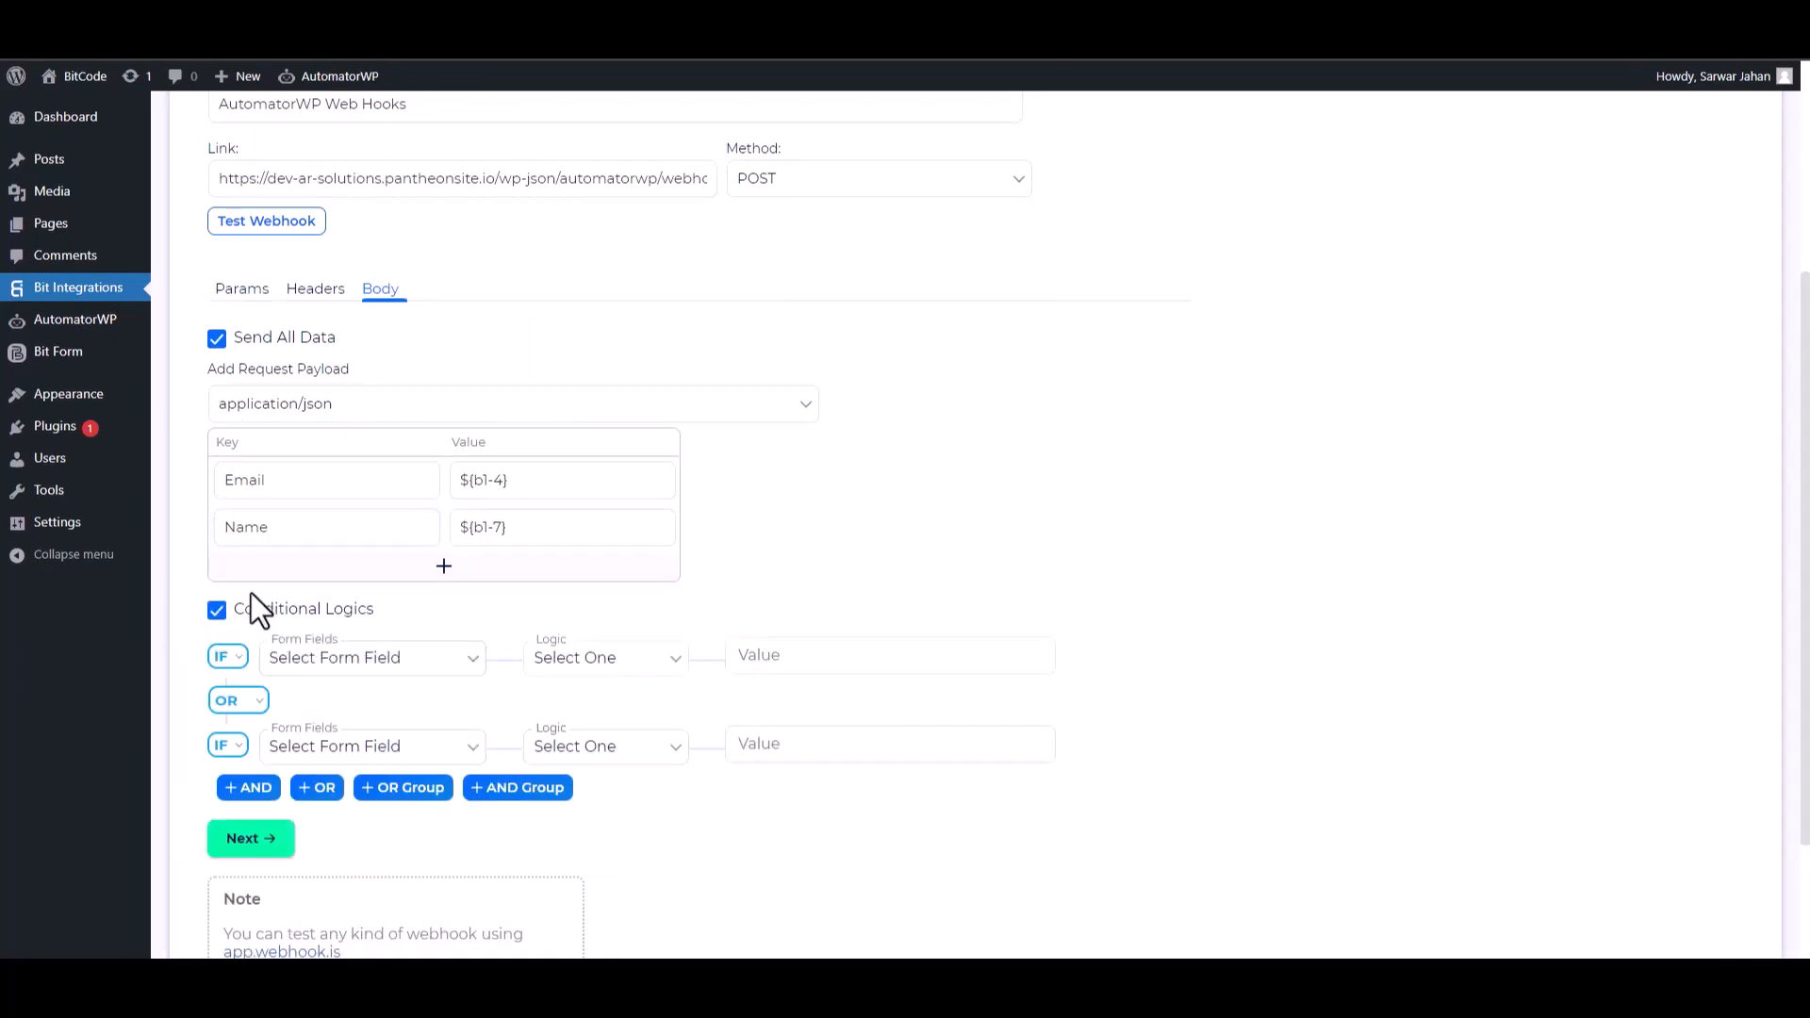
left_click(217, 610)
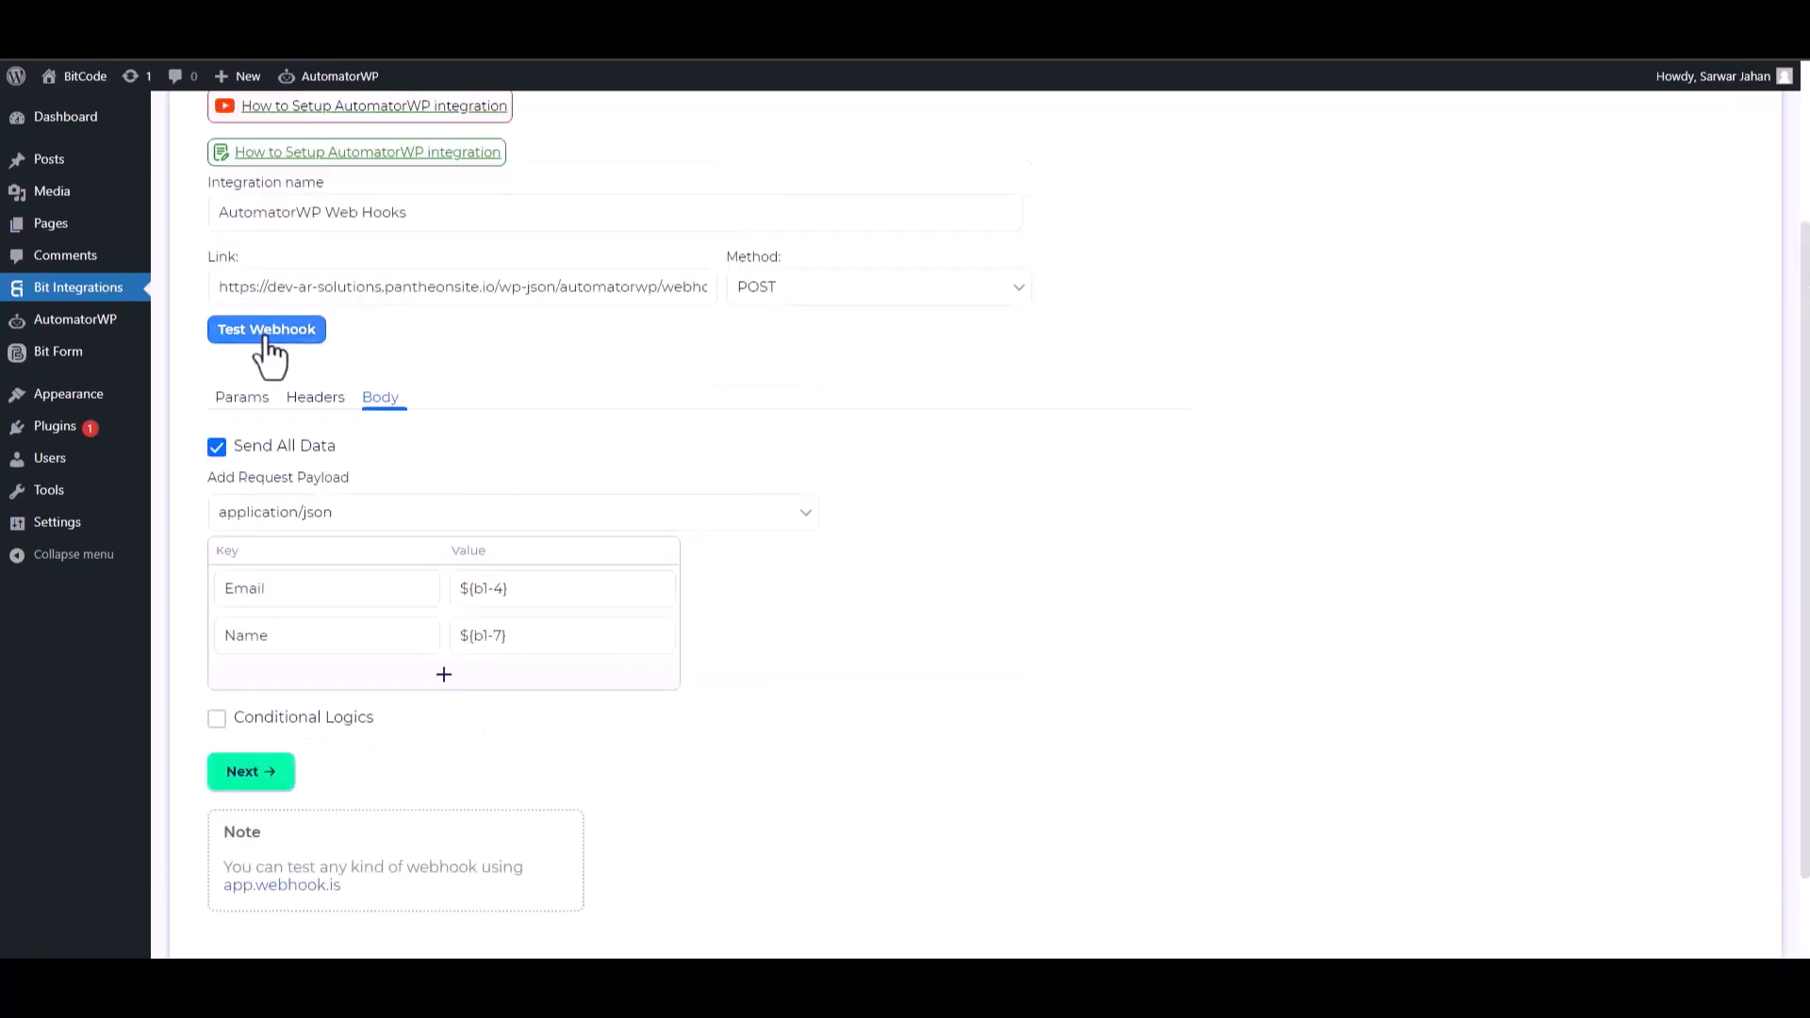
left_click(269, 330)
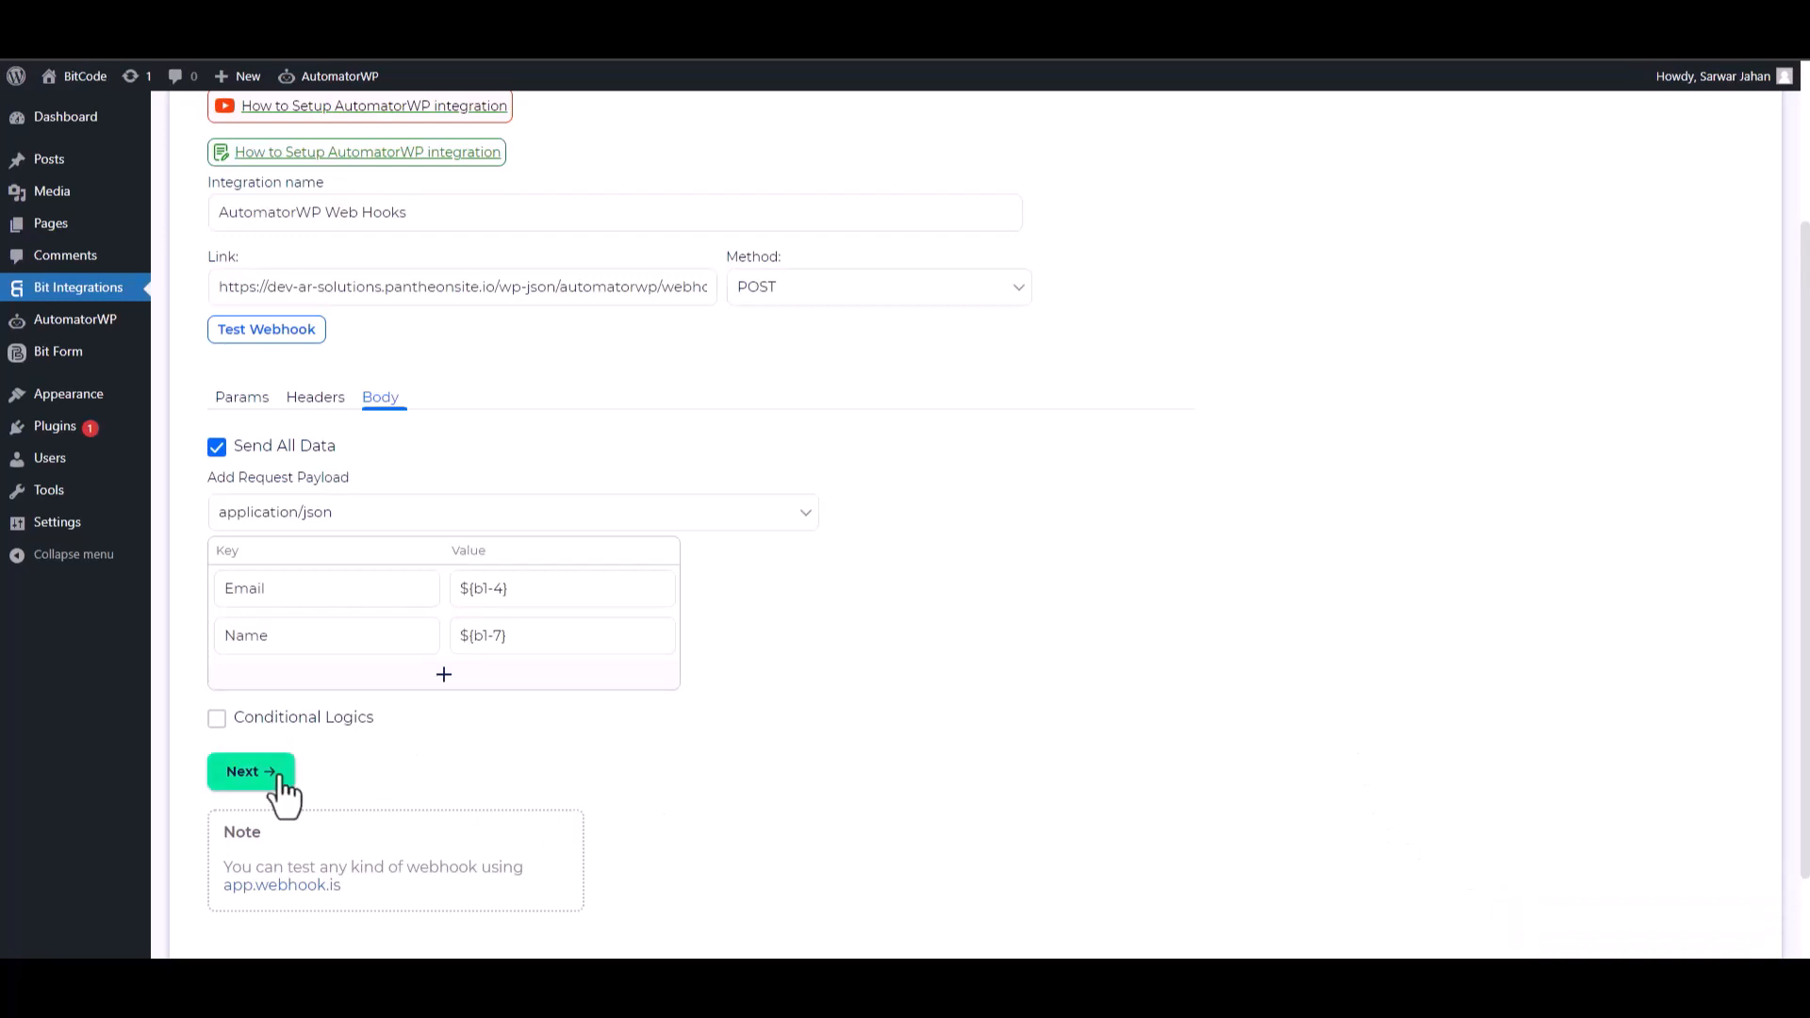
left_click(253, 771)
left_click(957, 382)
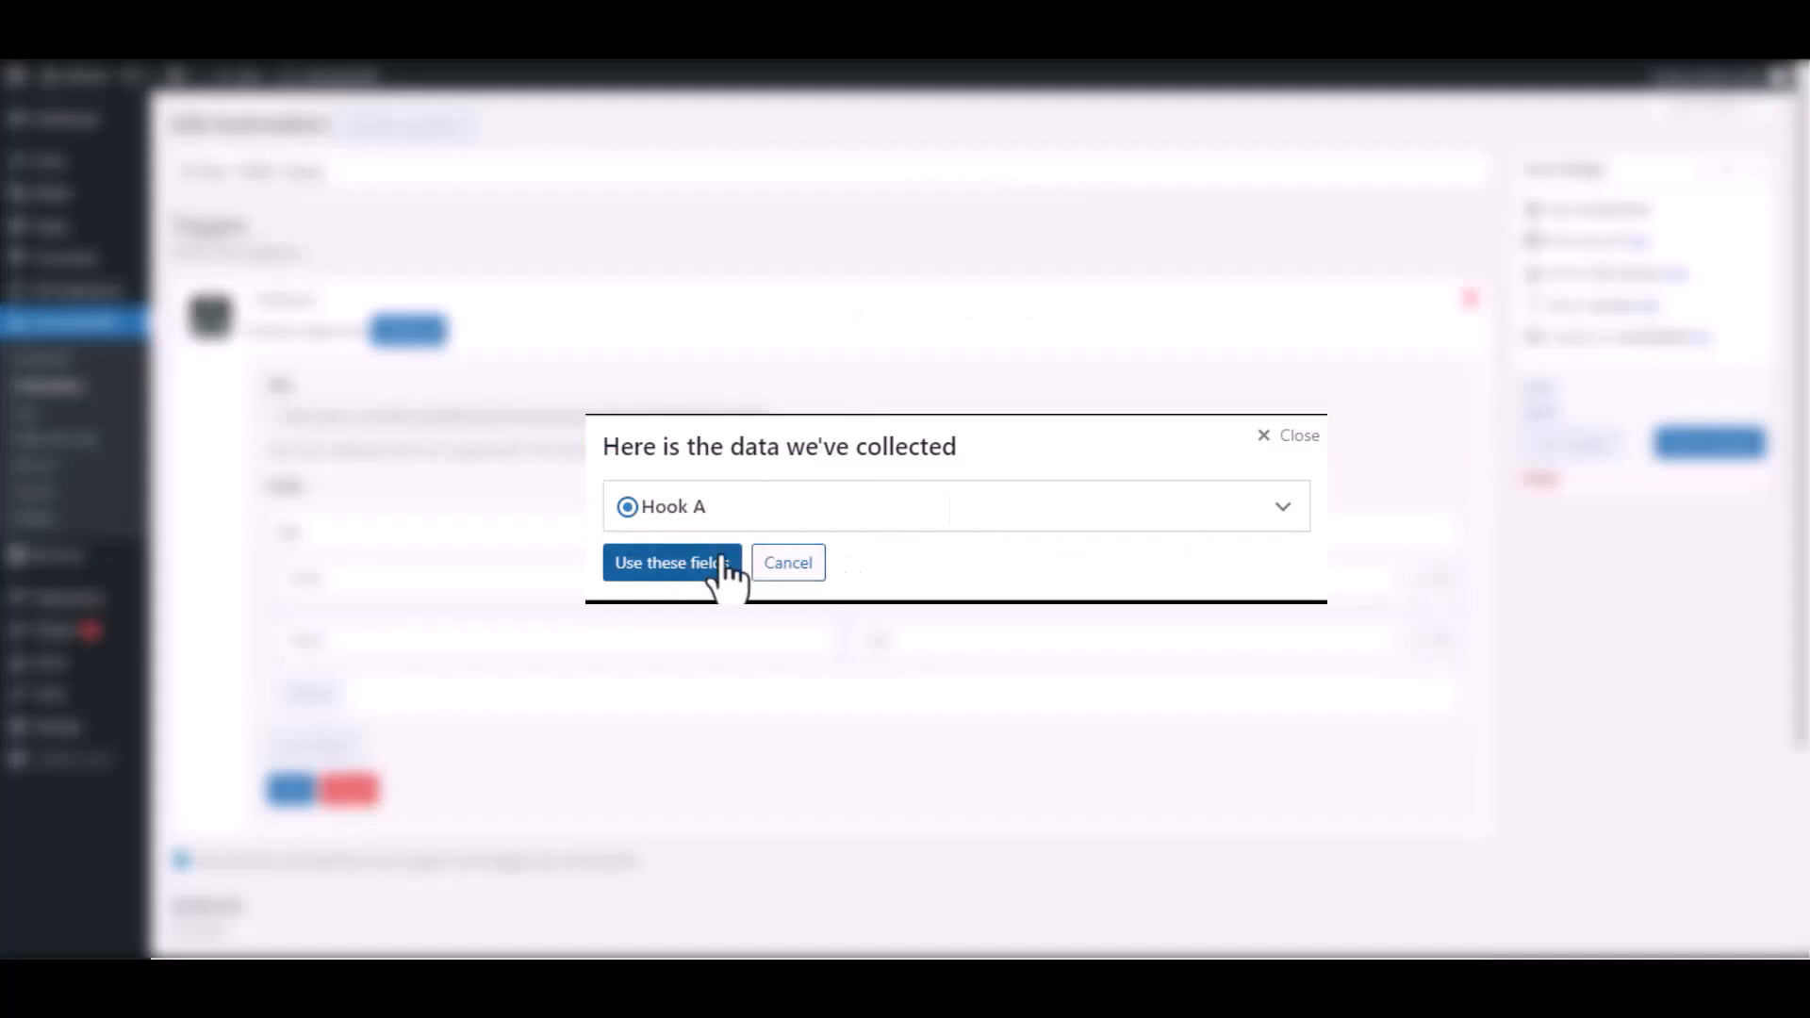
Apply Hook A's collected Email and Name fields to the webhook trigger and save it.
left_click(1281, 511)
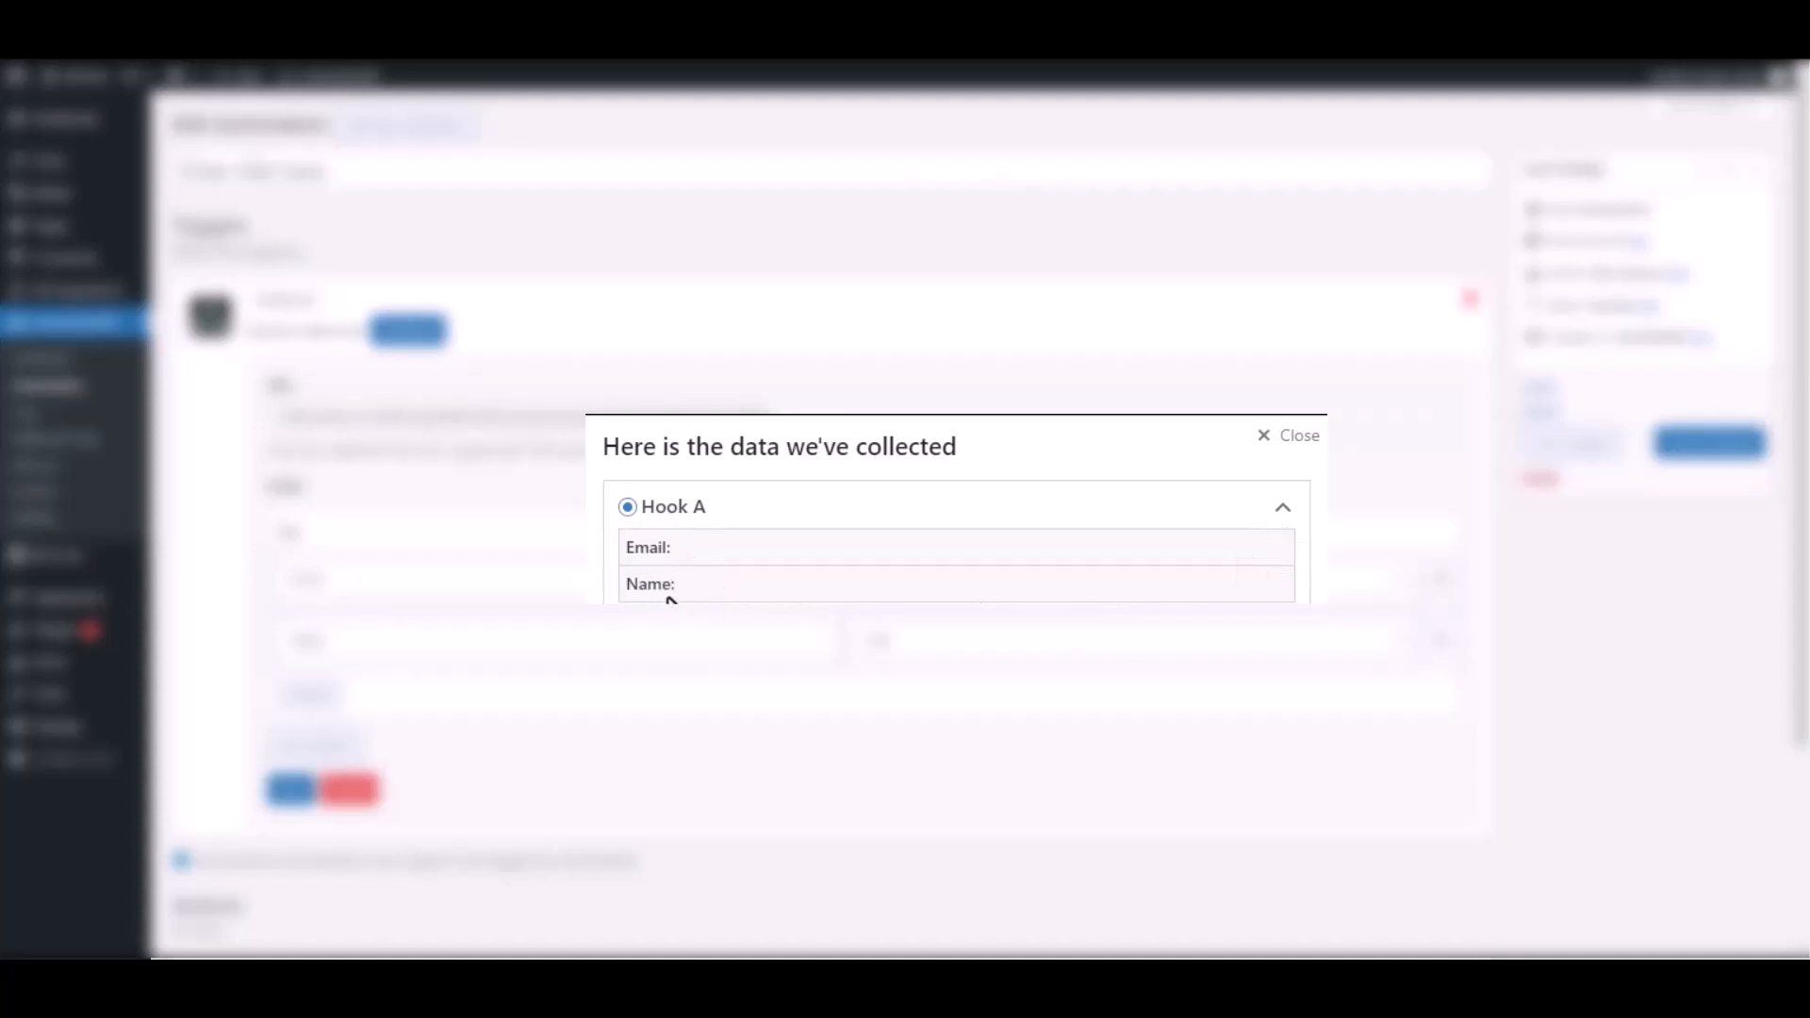
left_click(687, 572)
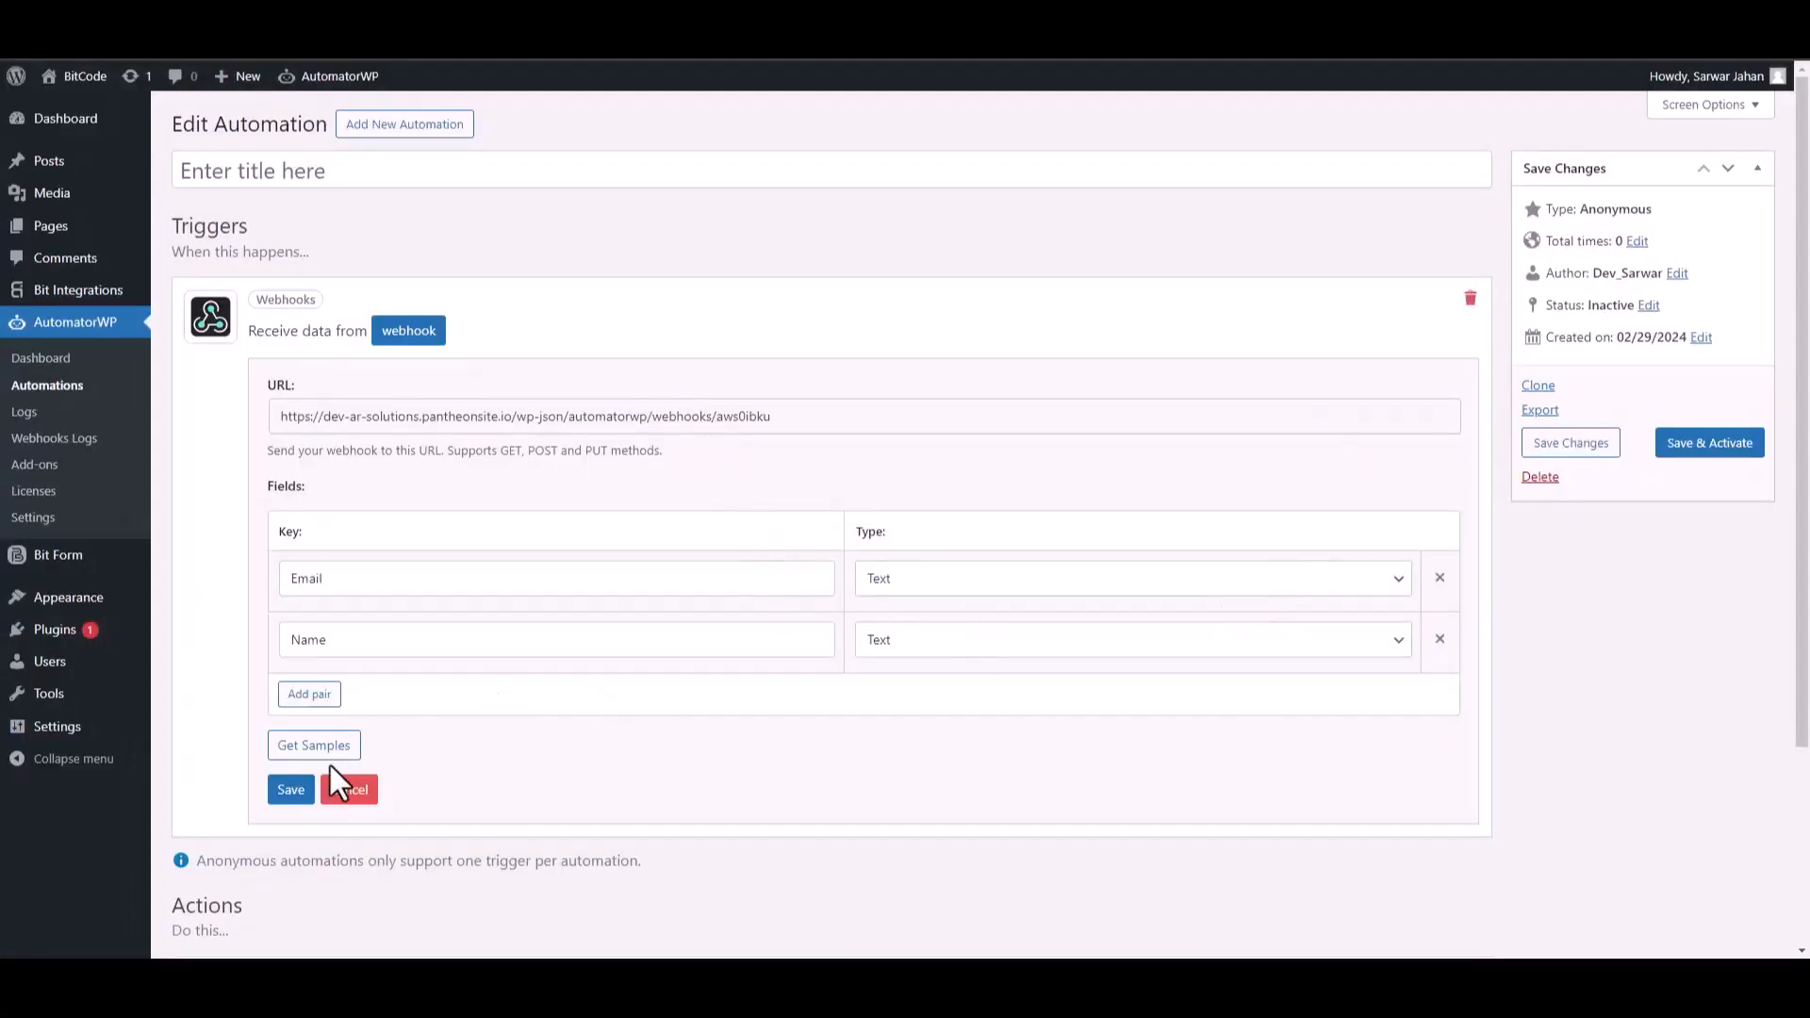
left_click(292, 792)
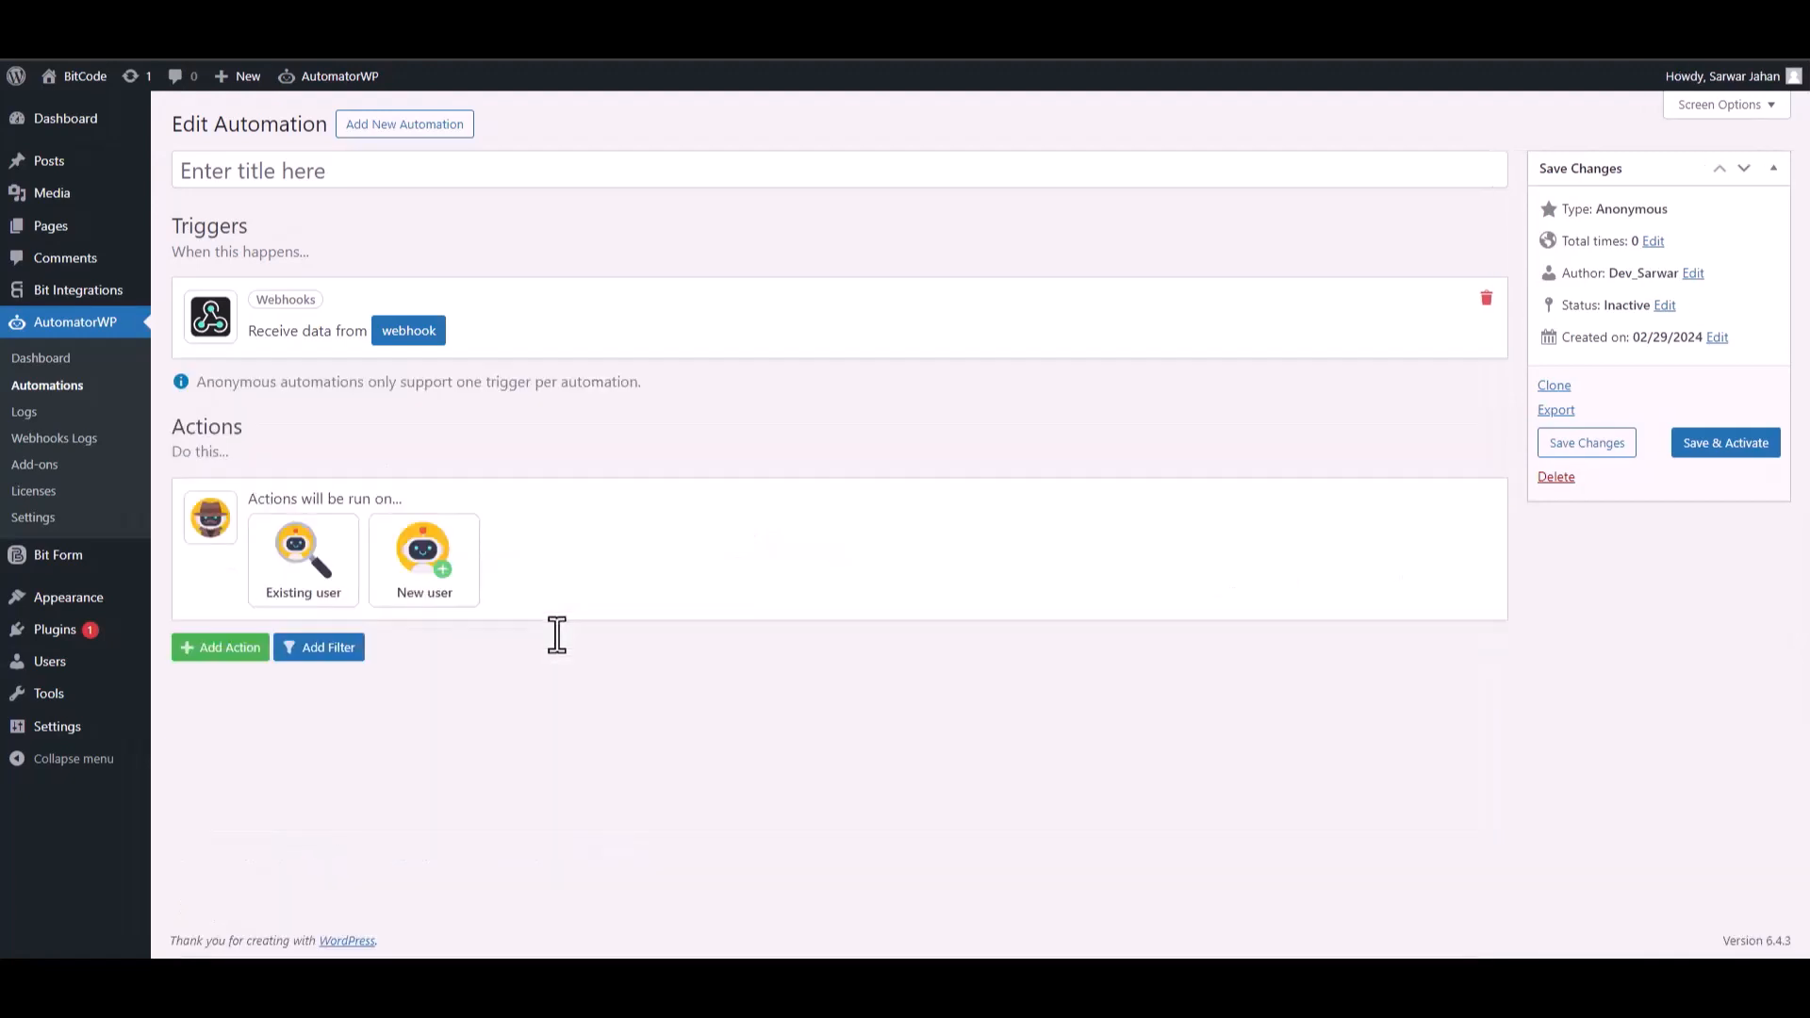
Add a New user action with Username set to the webhook tag {45:Name}.
left_click_drag(290, 498, 391, 500)
left_click(422, 593)
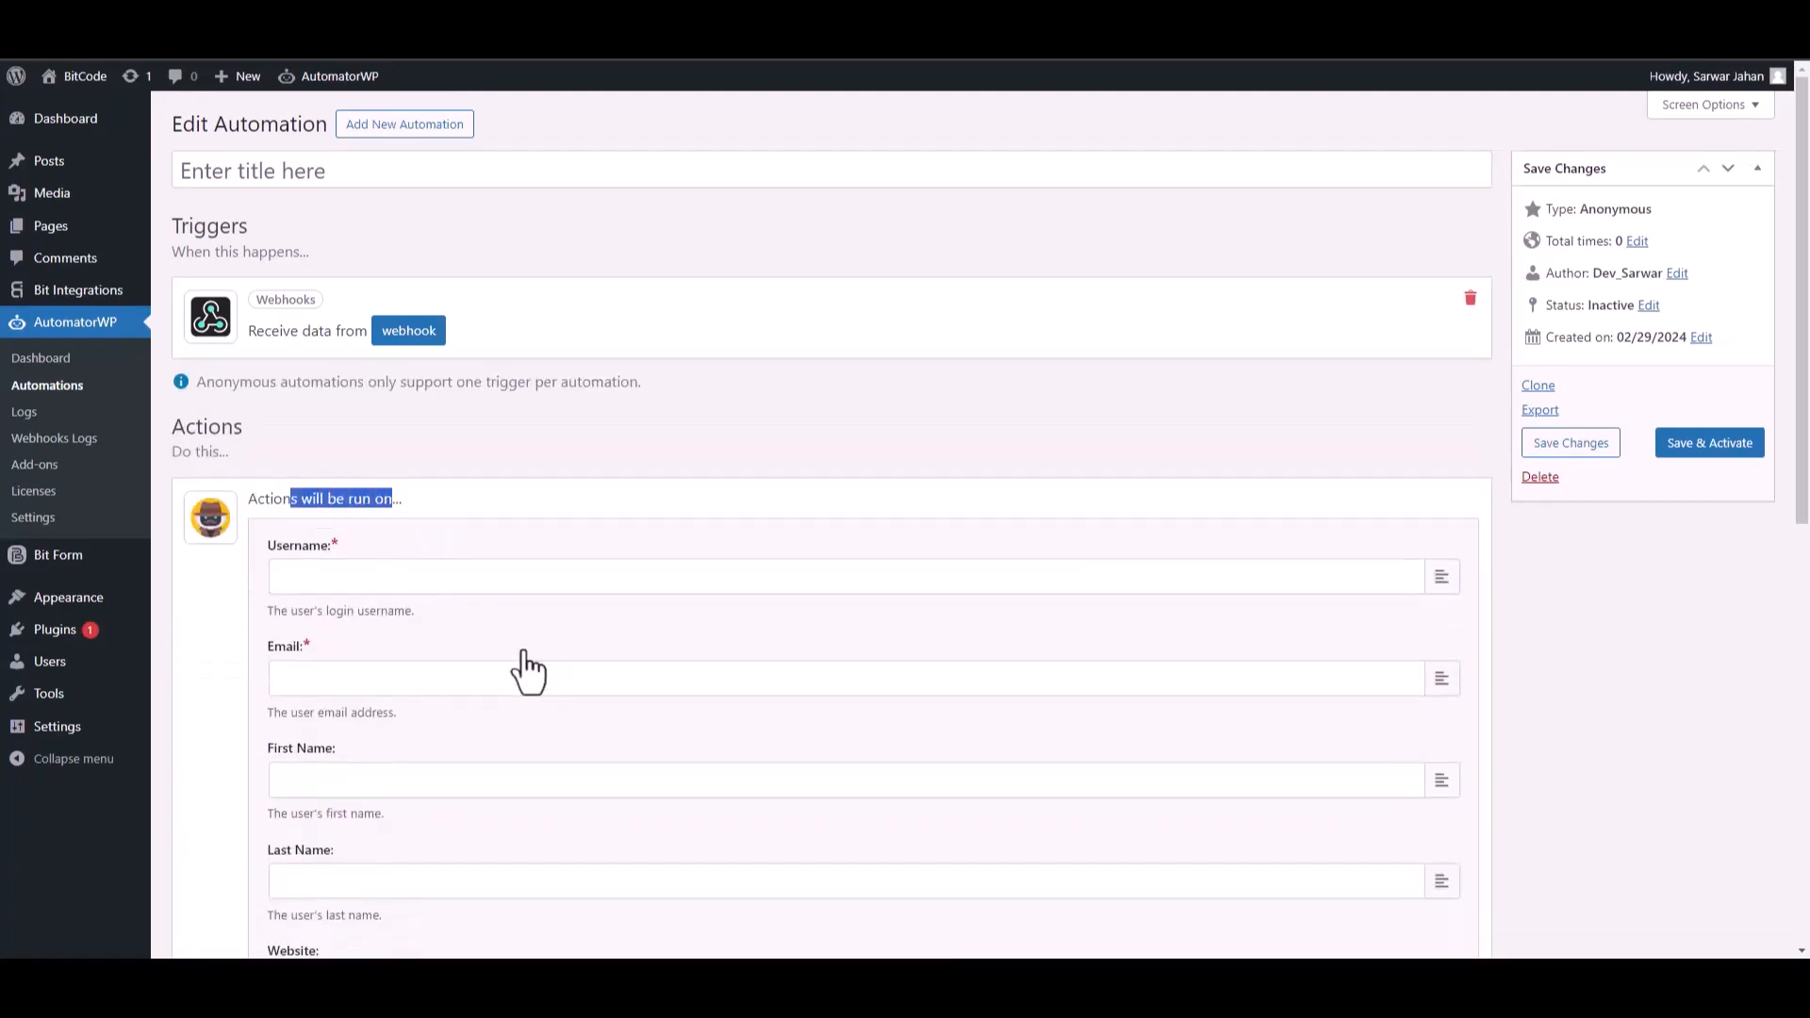
left_click(512, 518)
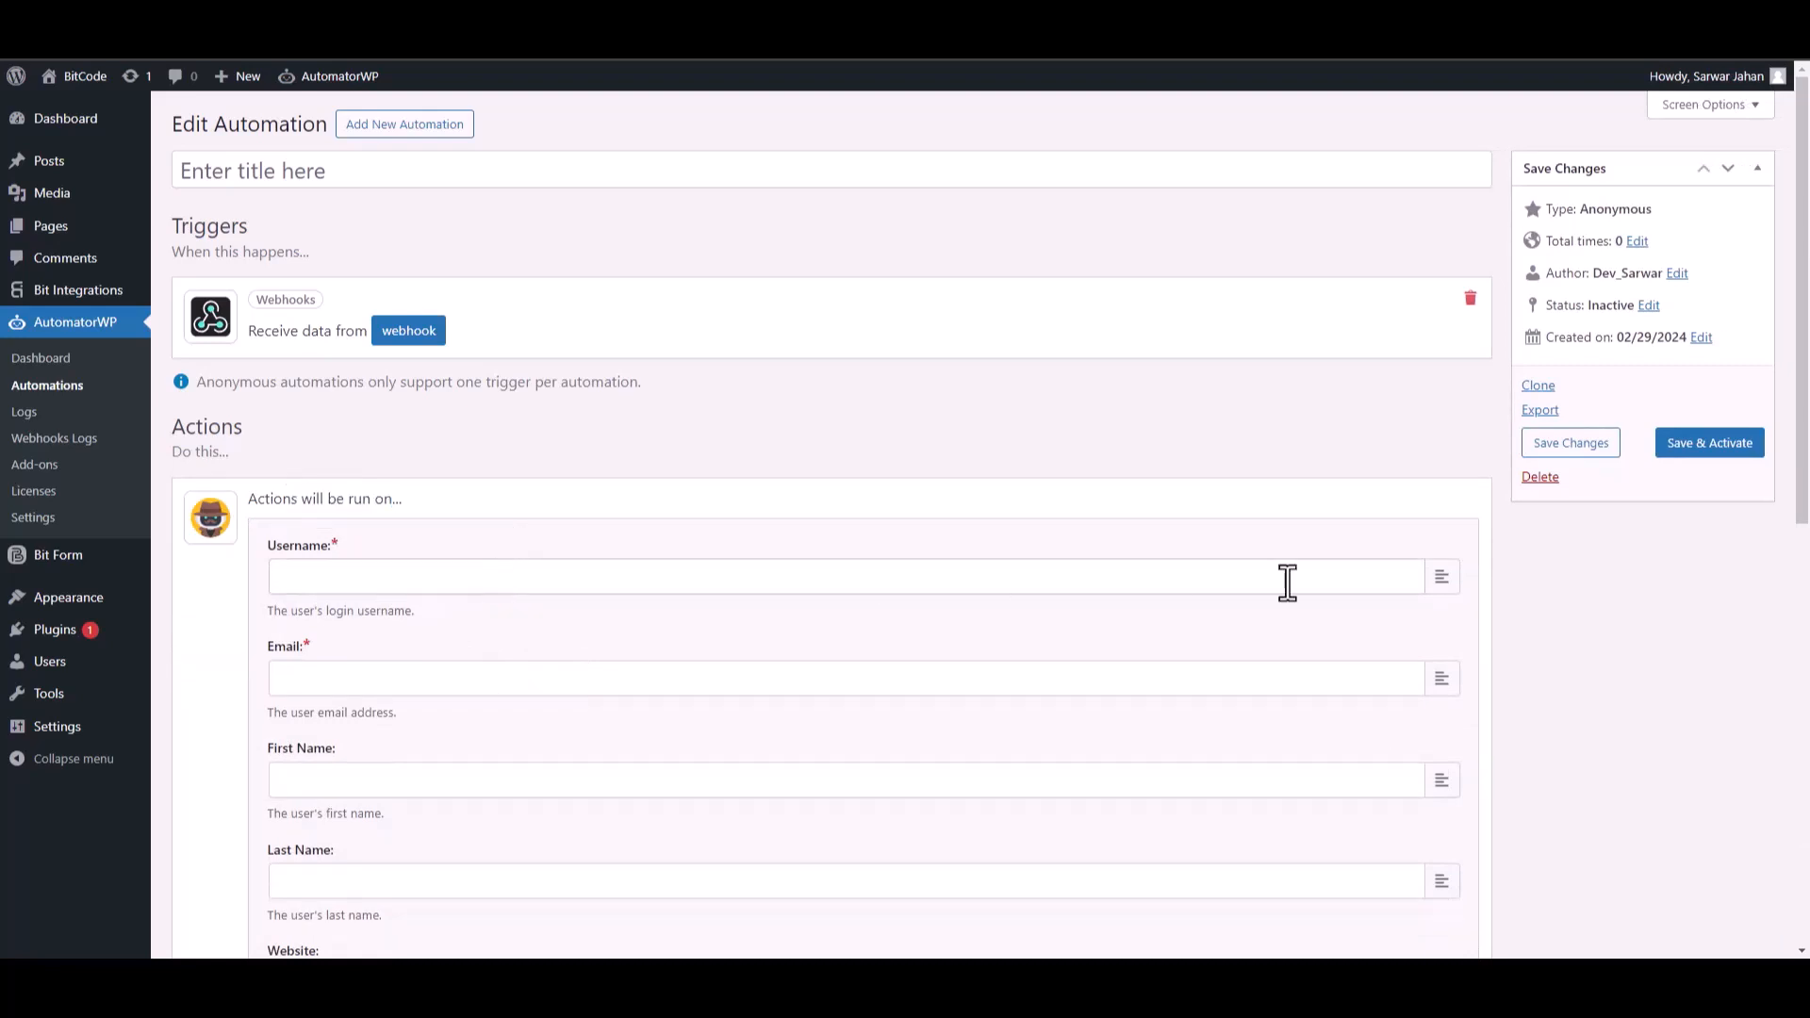
left_click(1441, 578)
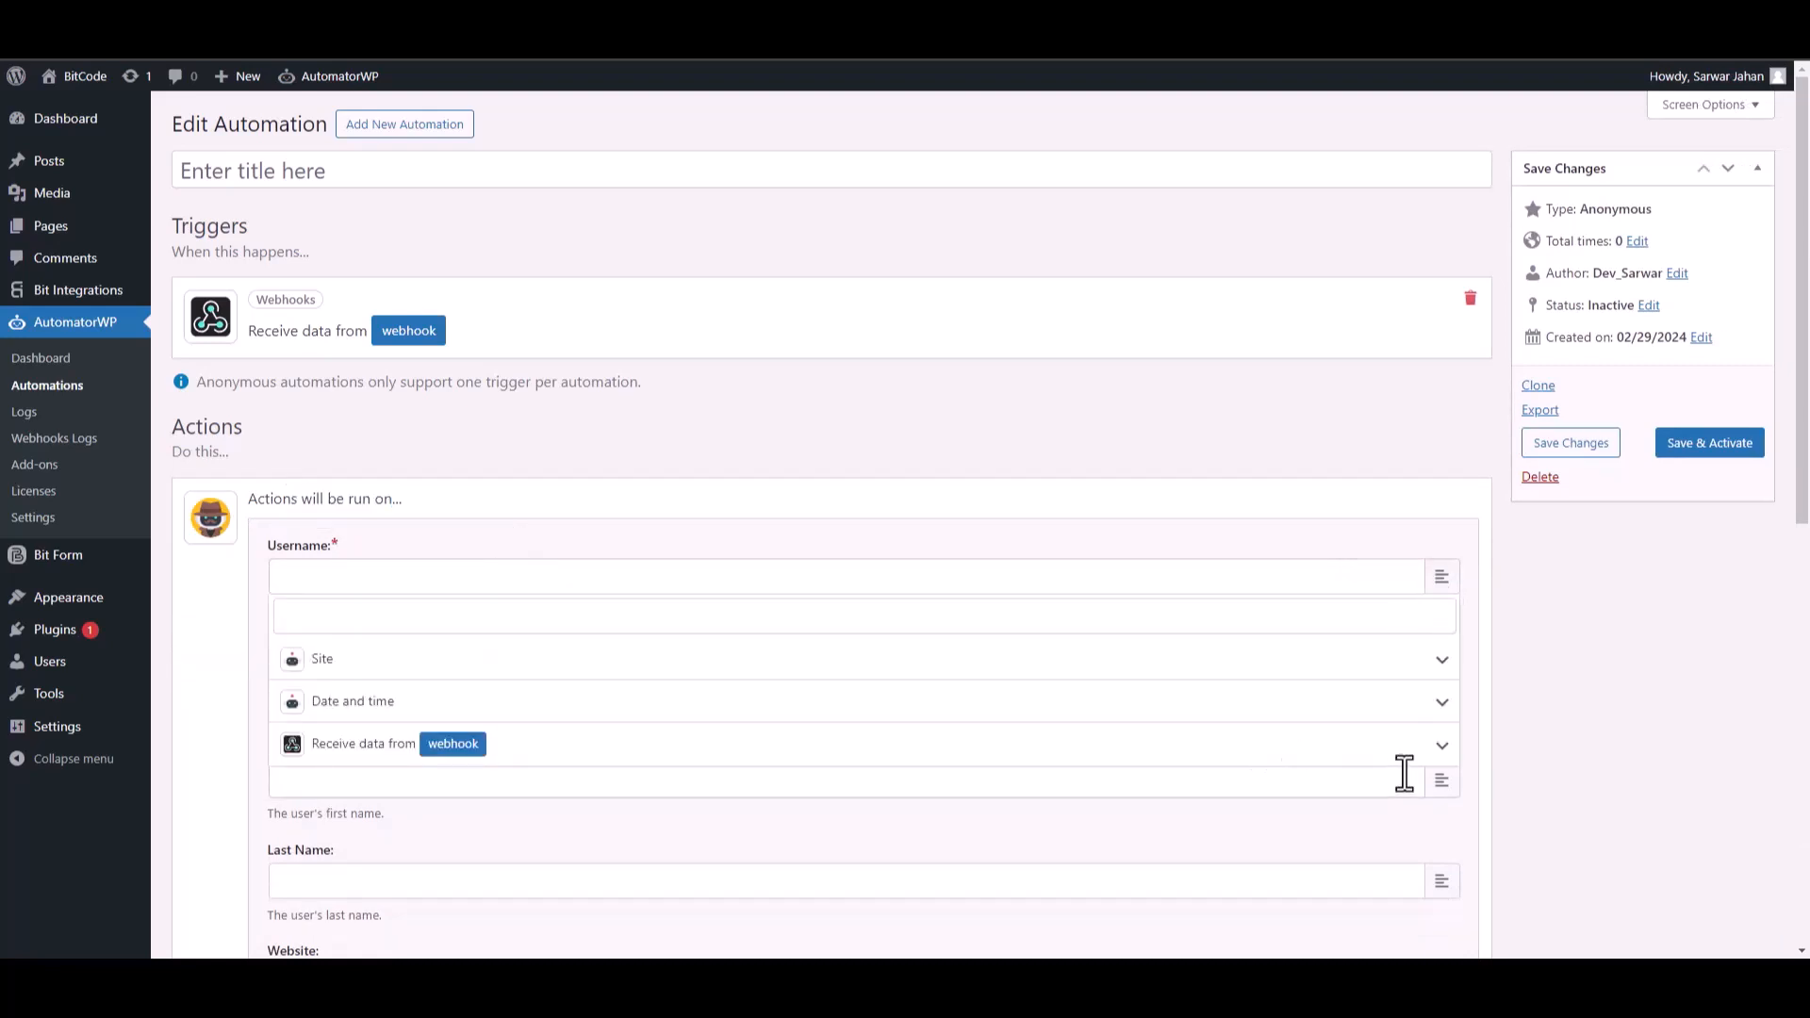
left_click(1441, 748)
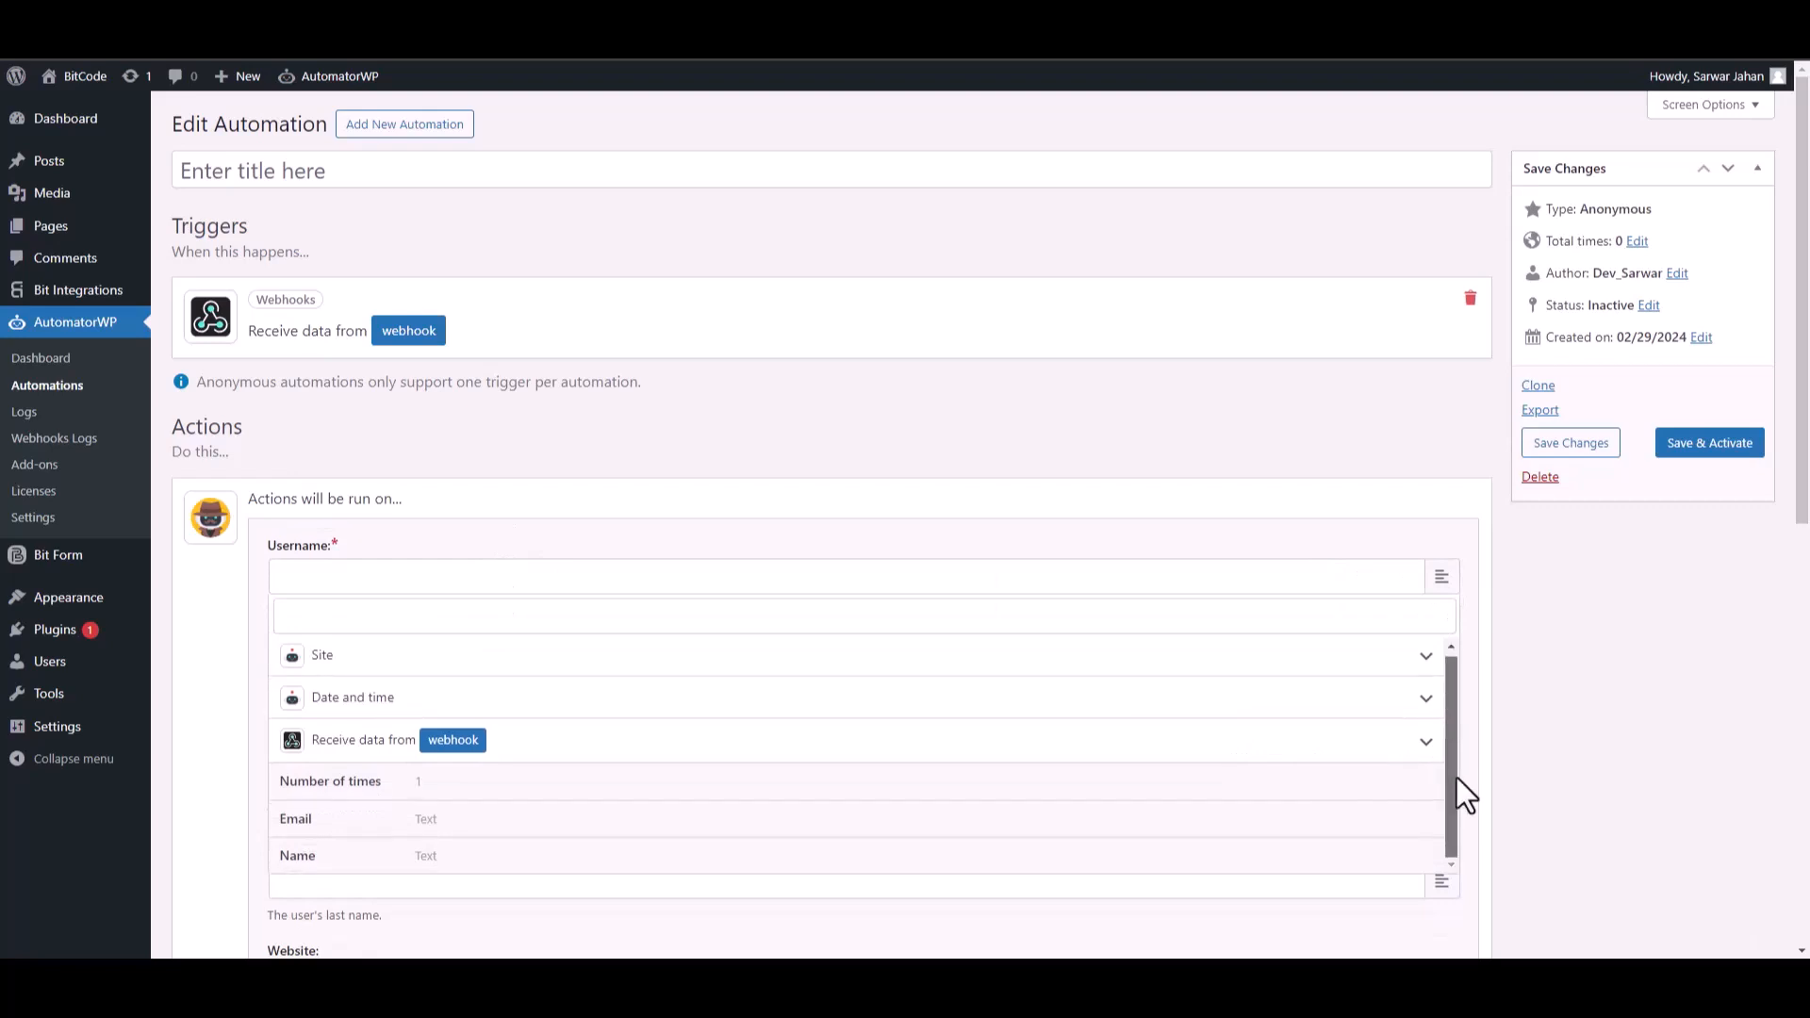
left_click(345, 858)
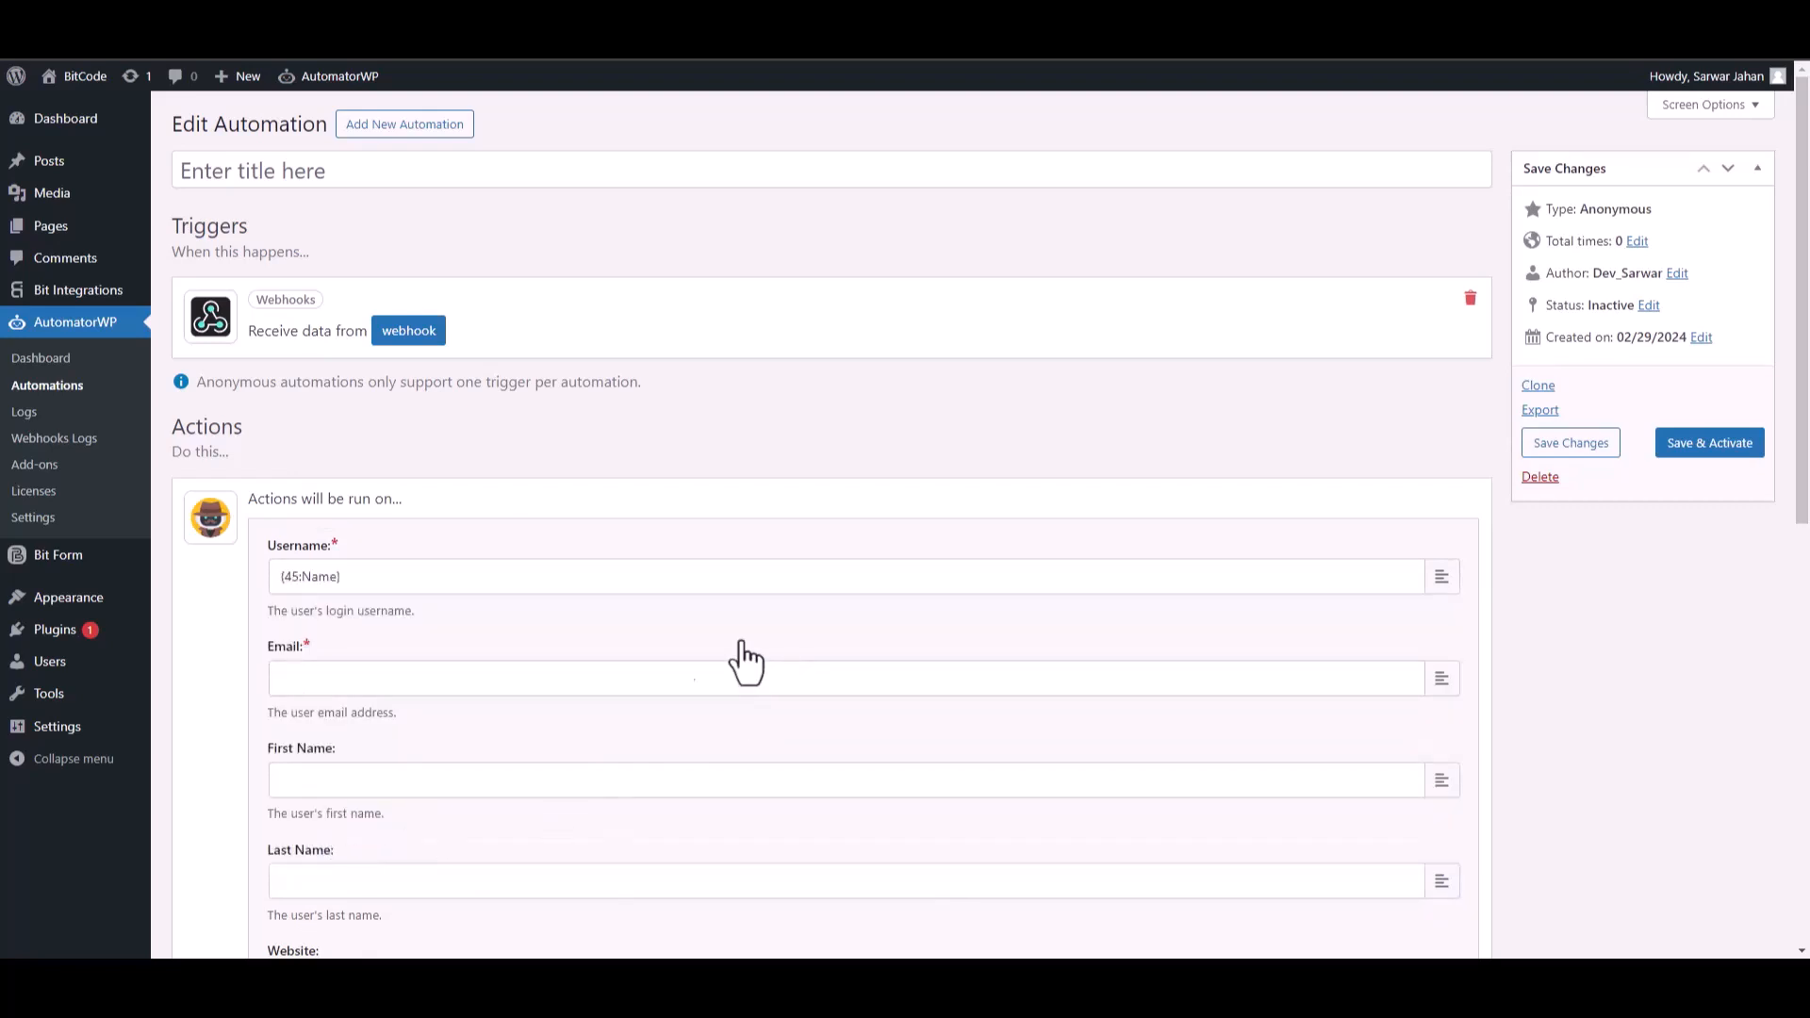
Set the action's Email to {45:Email}, save it, and save and activate the automation.
left_click(1441, 686)
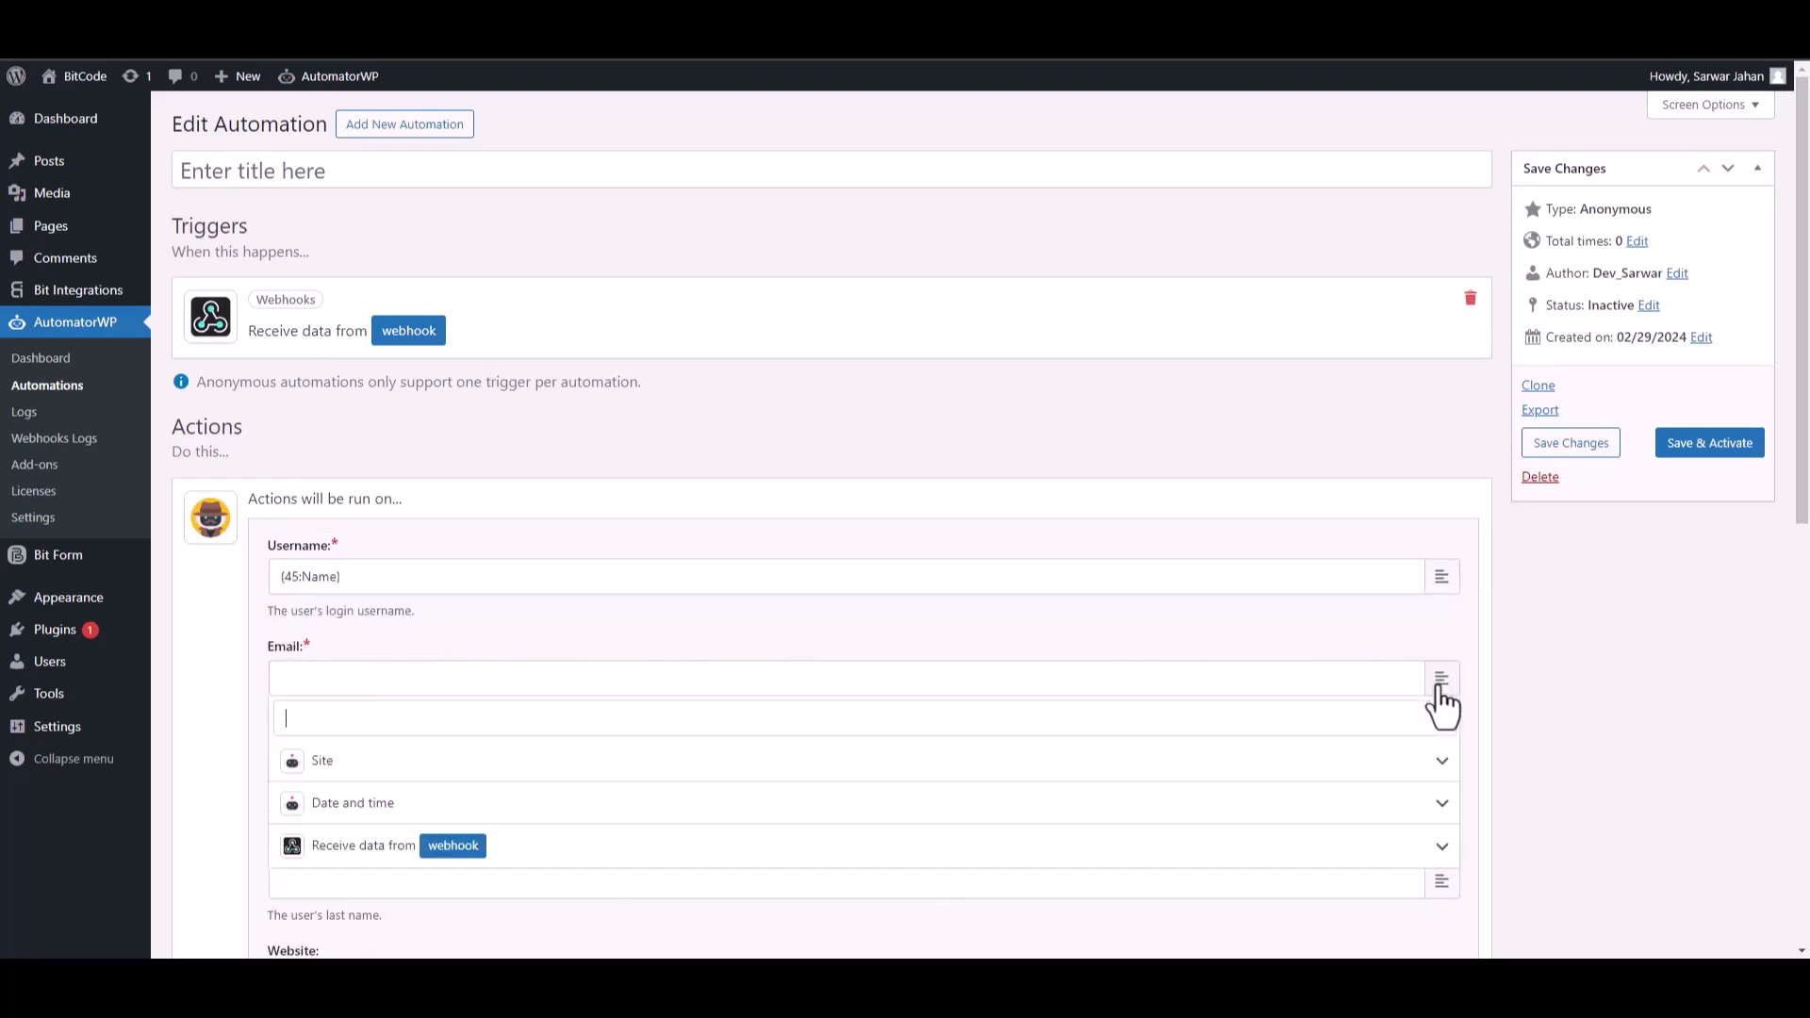
left_click(1440, 849)
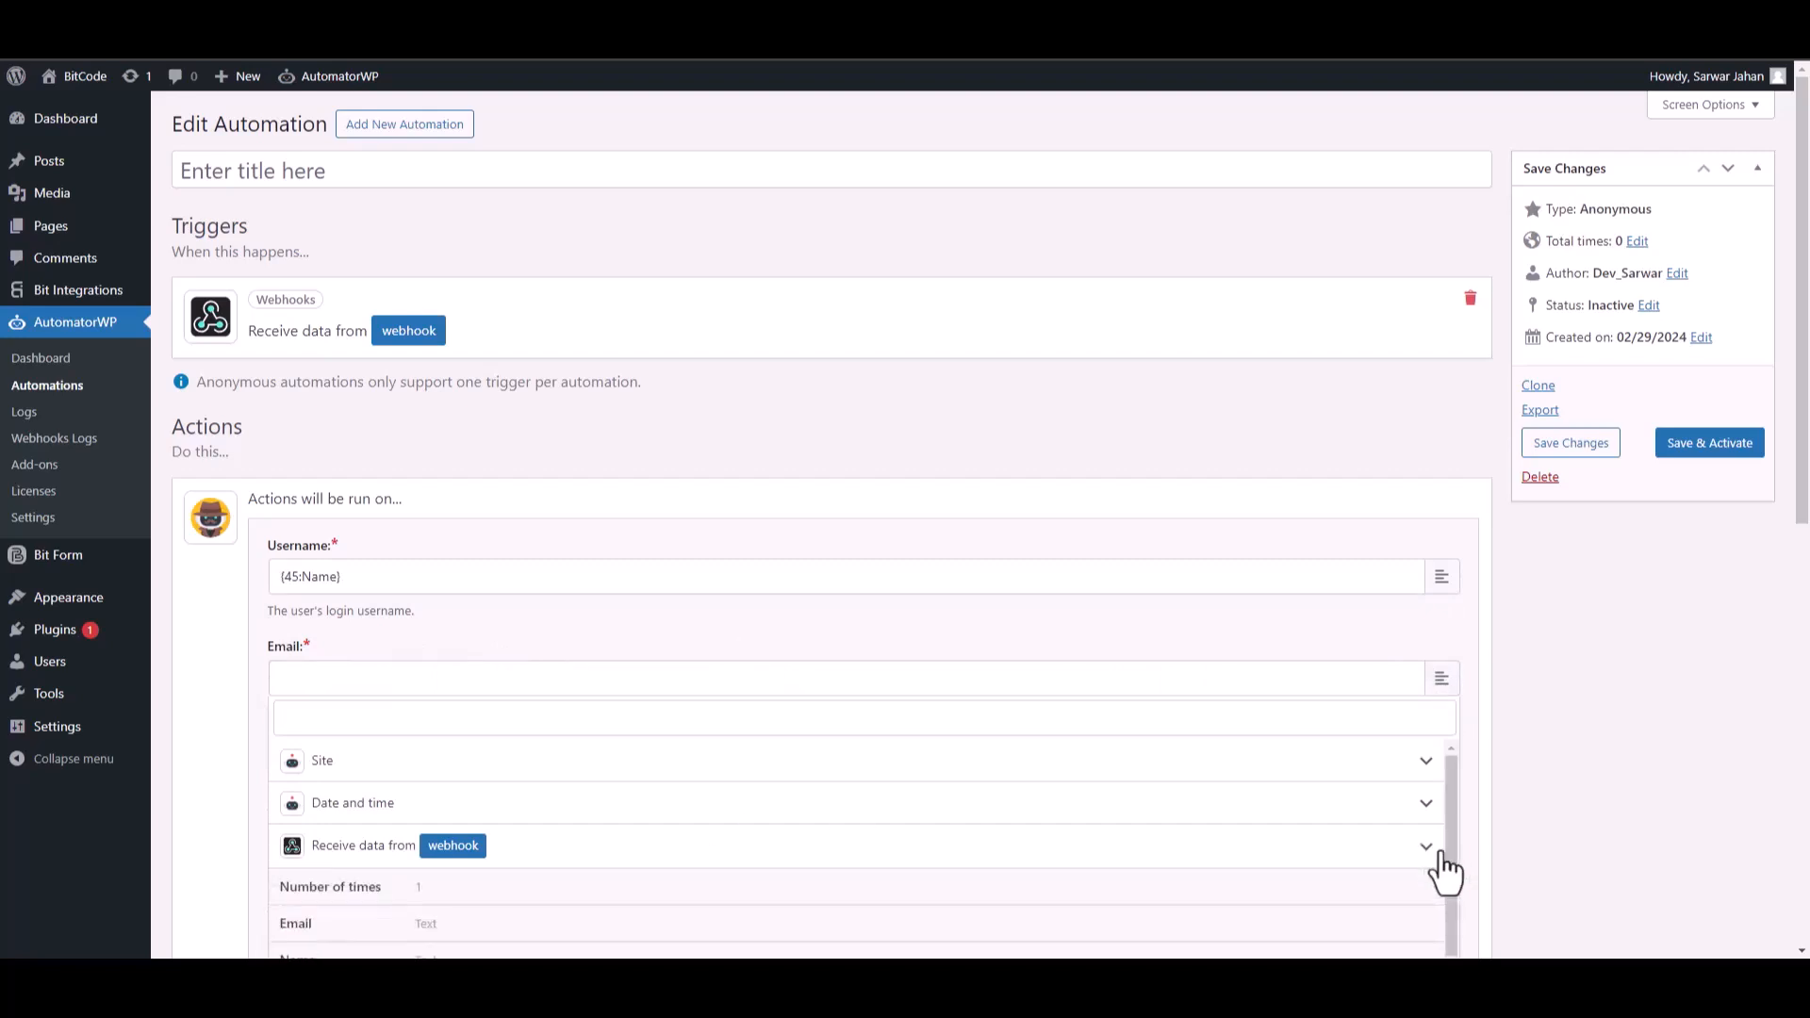
left_click(462, 926)
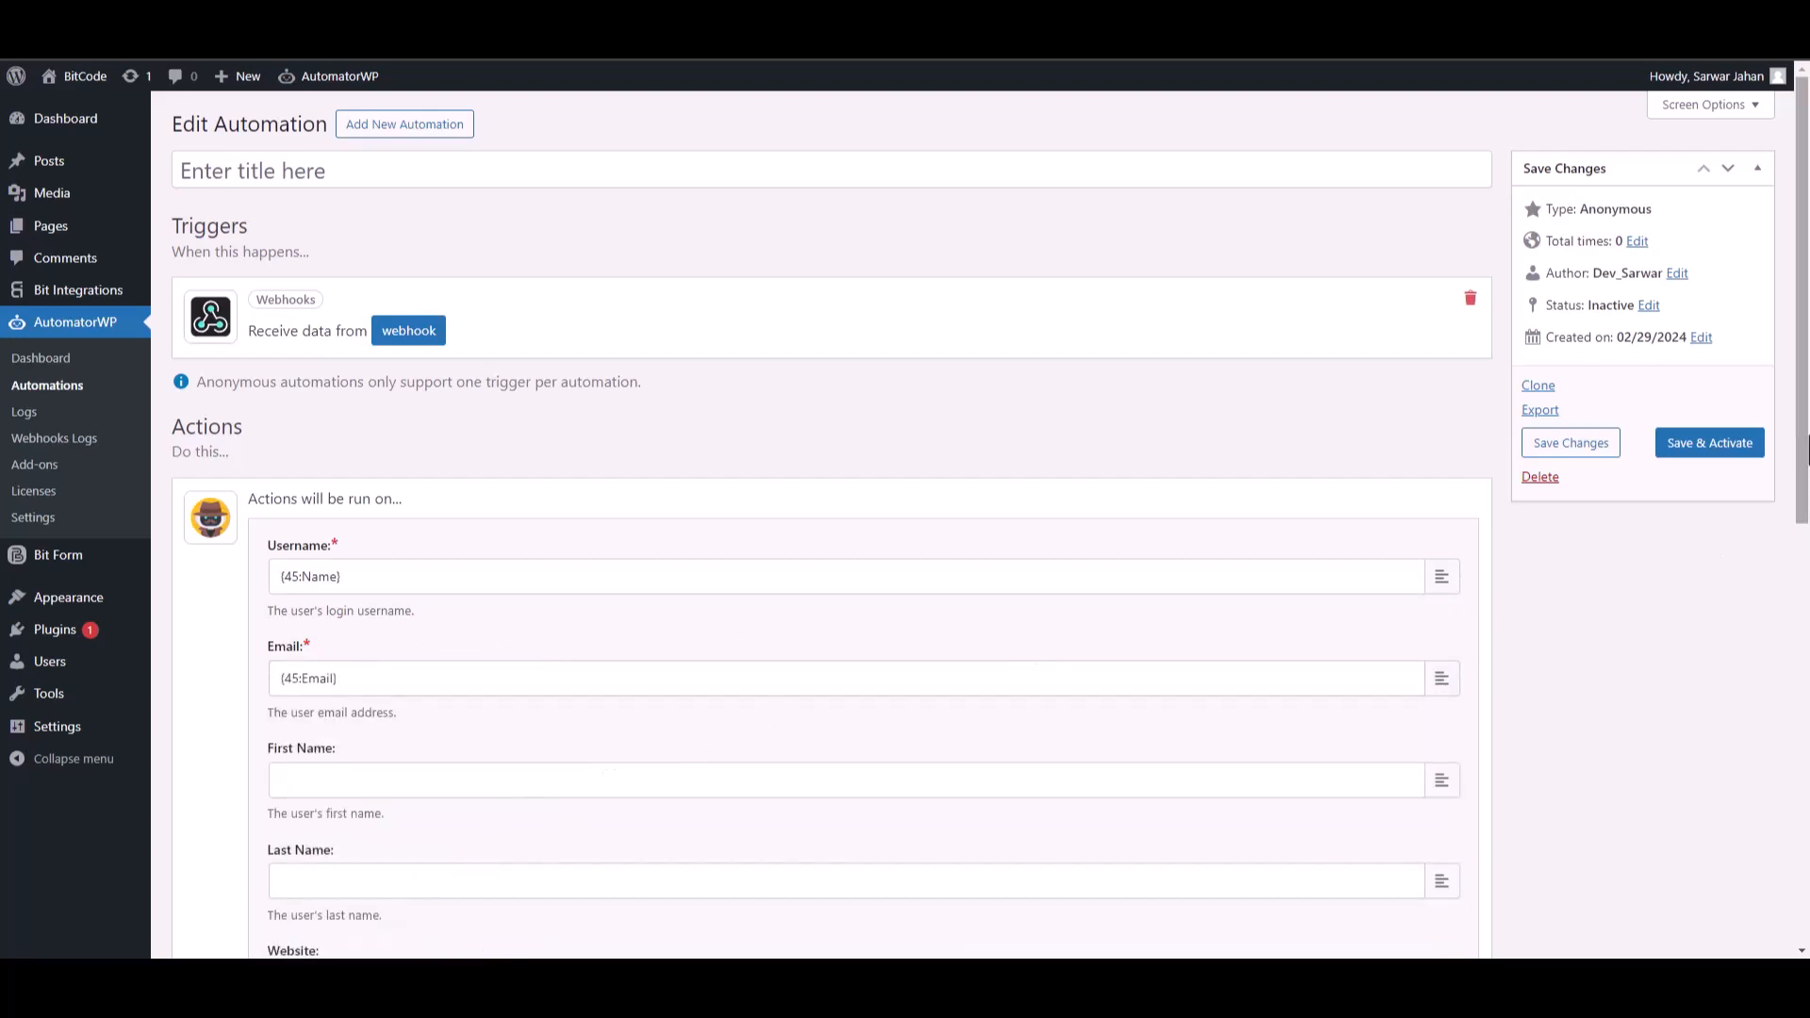
left_click_drag(1806, 424, 1806, 792)
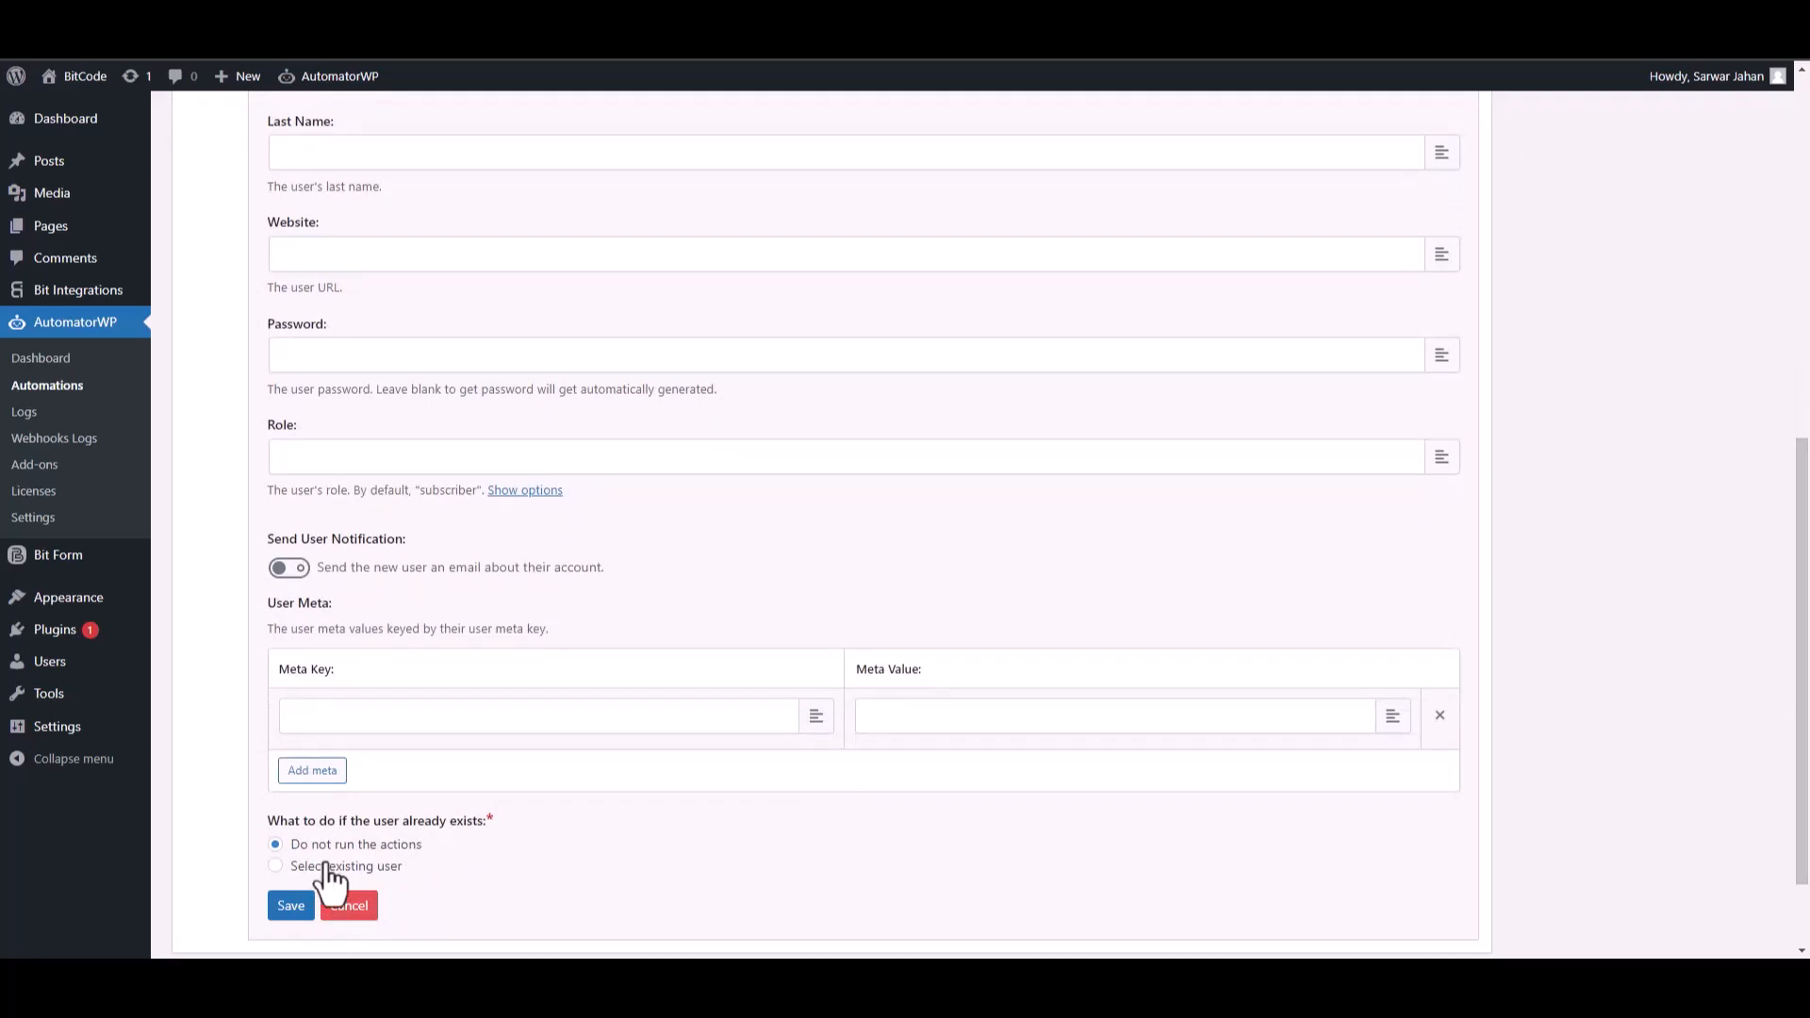
left_click(292, 908)
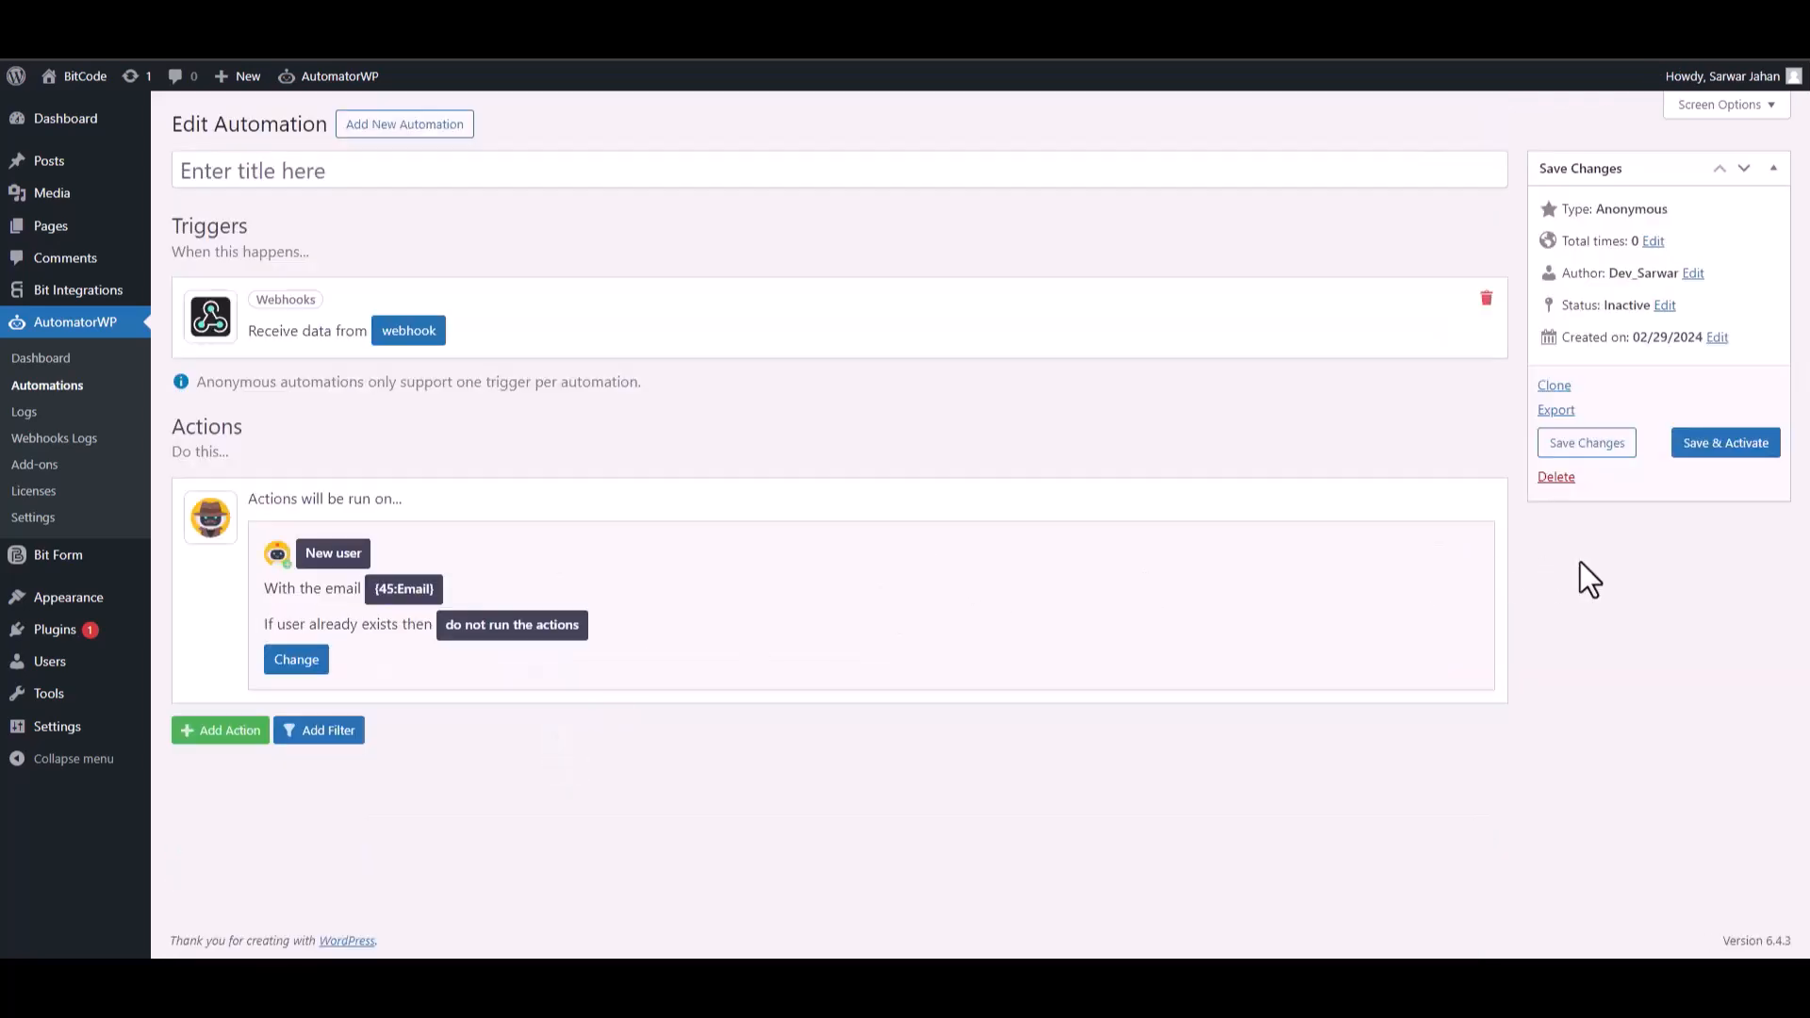
left_click(1709, 451)
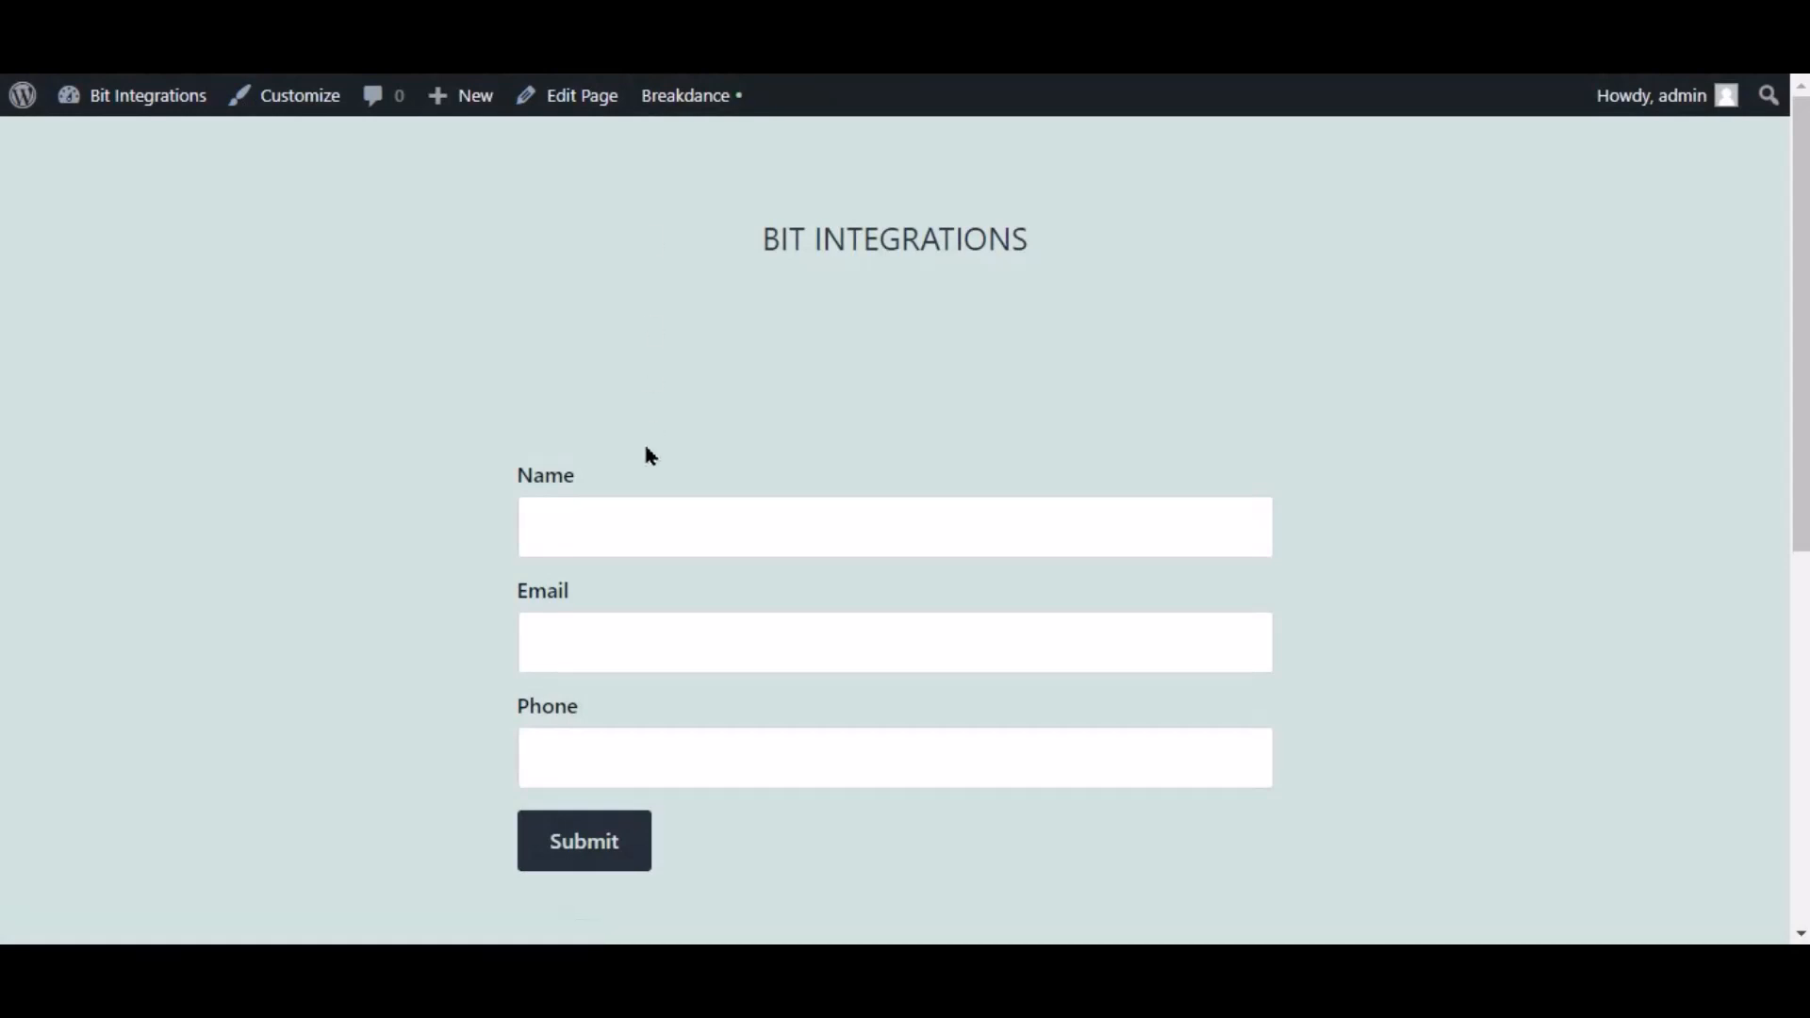
Submit the contact form with Name 'Bit Integrations' plus a test e-mail and phone number.
left_click(634, 539)
type("Bi")
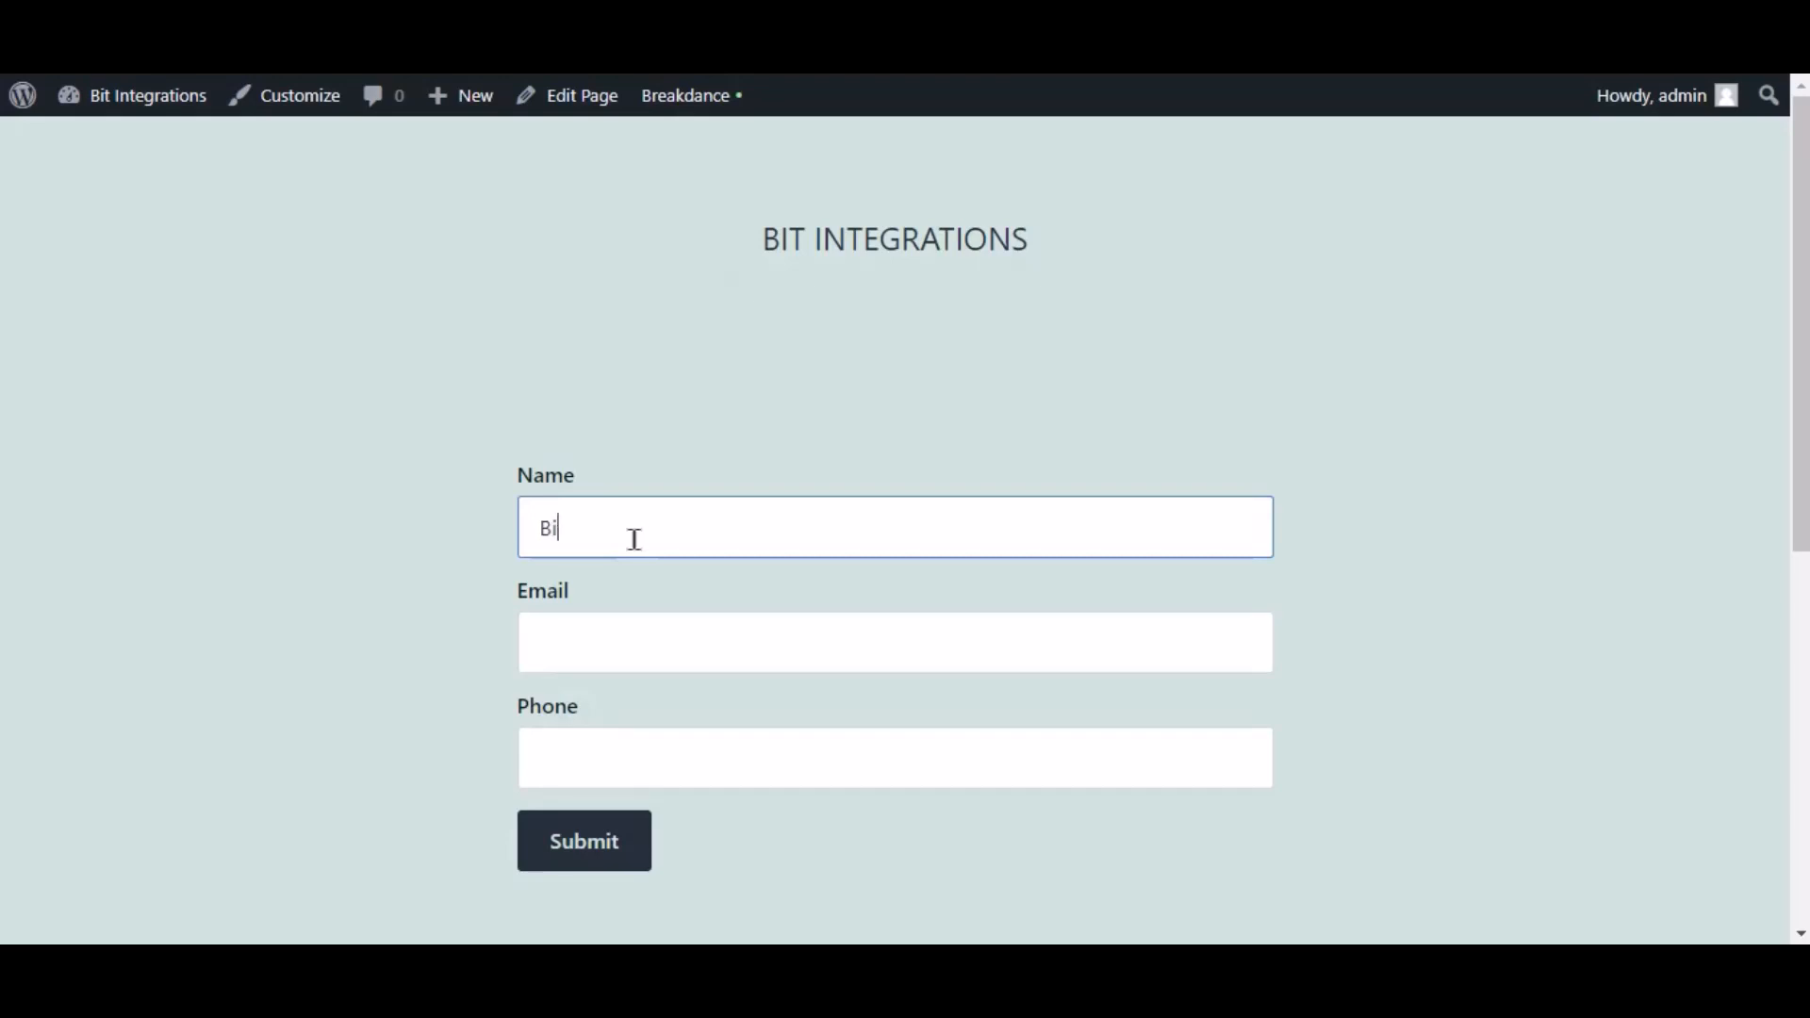
type("t Integrations")
key("Tab")
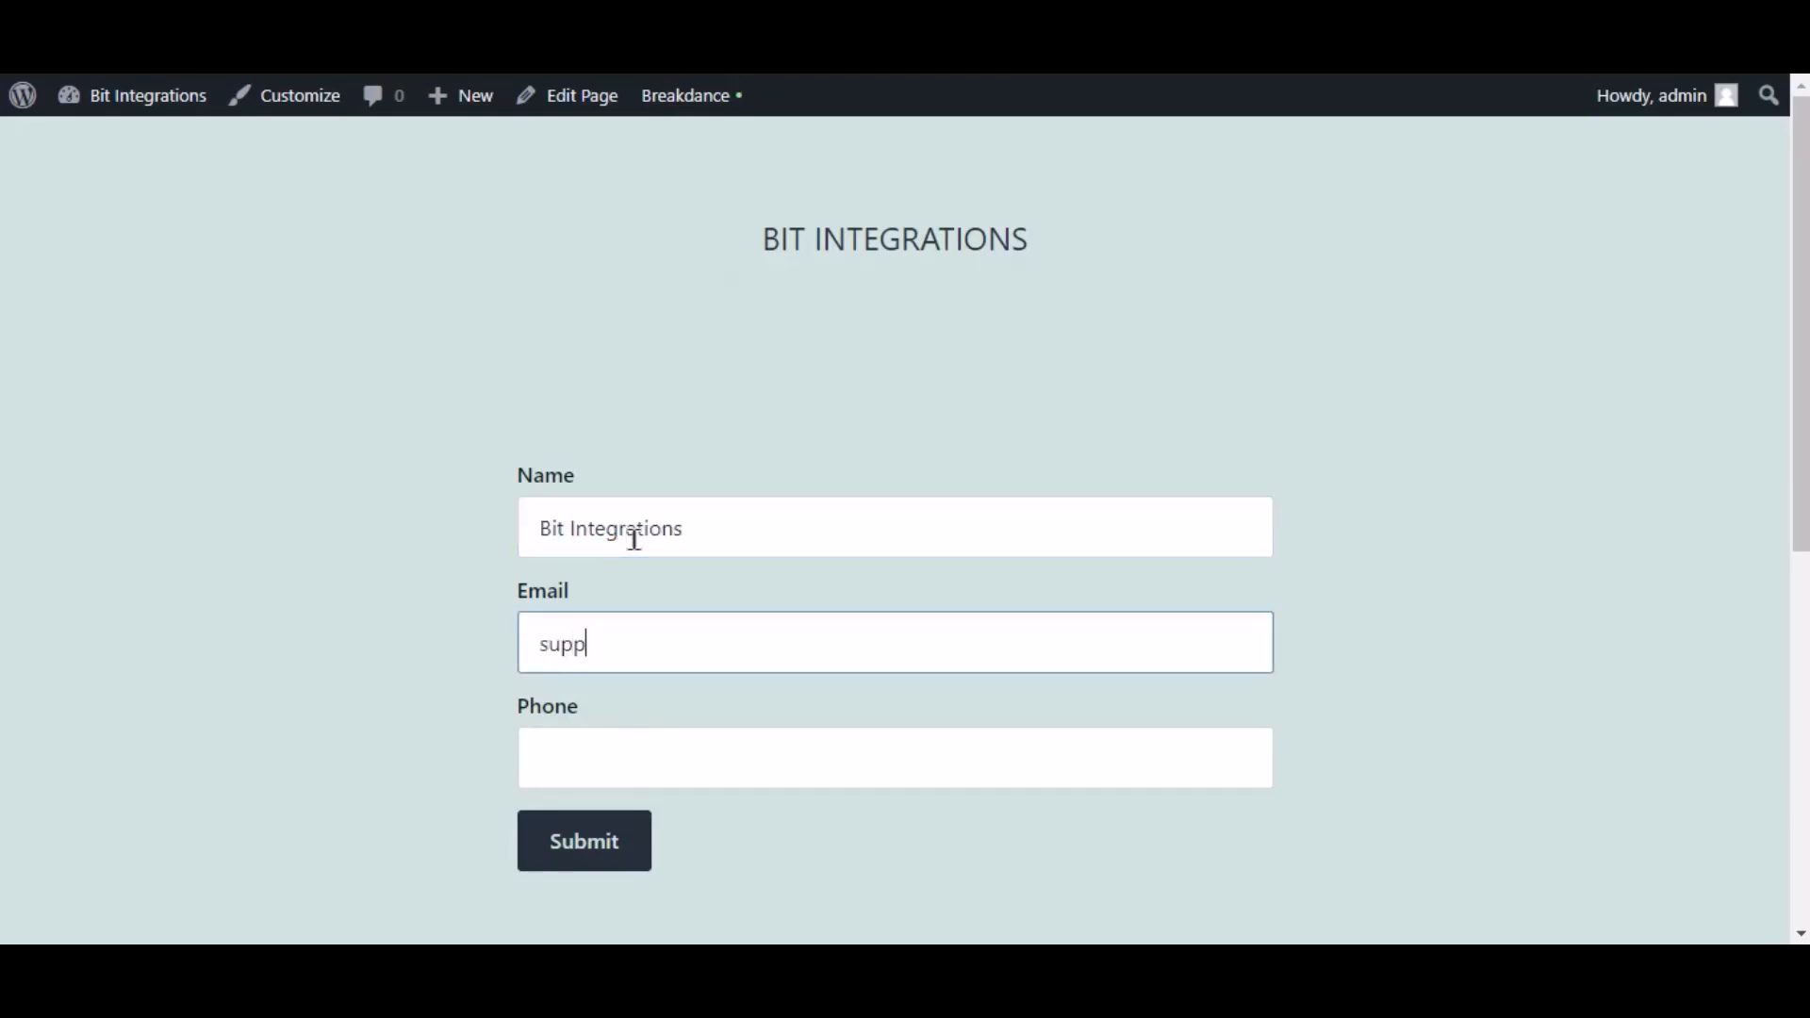
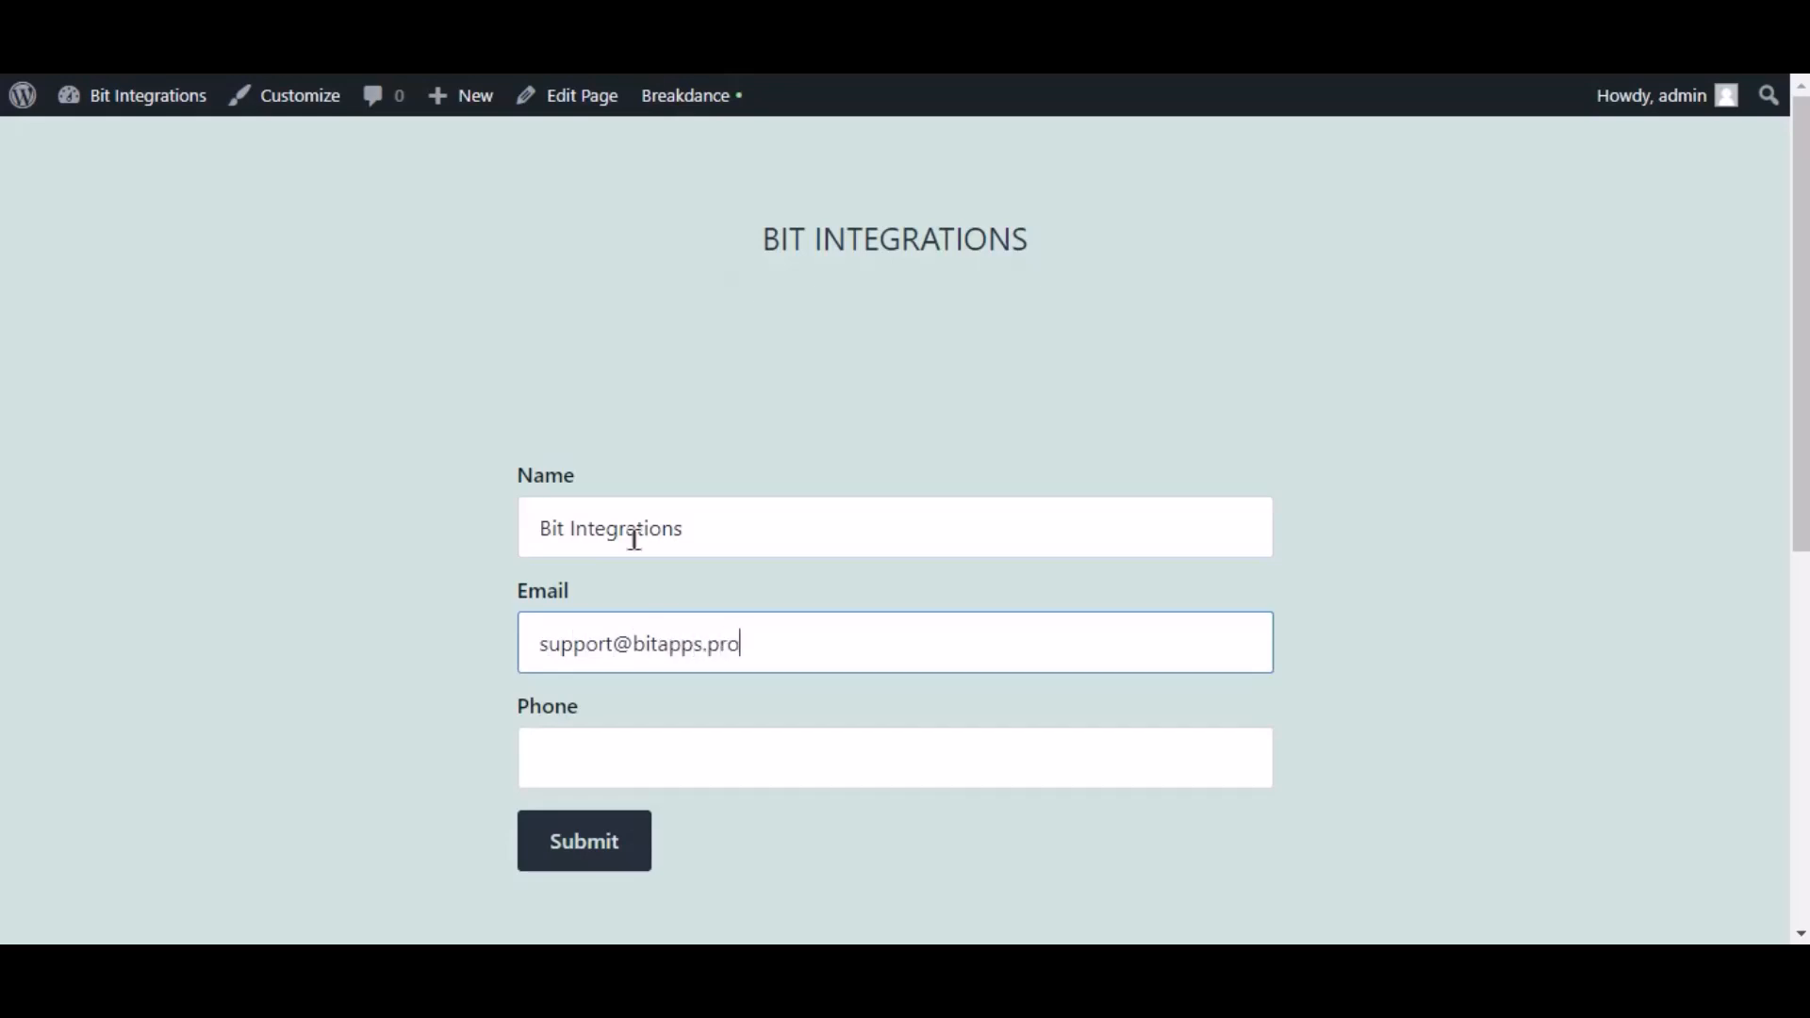
key("Tab")
type("444555666")
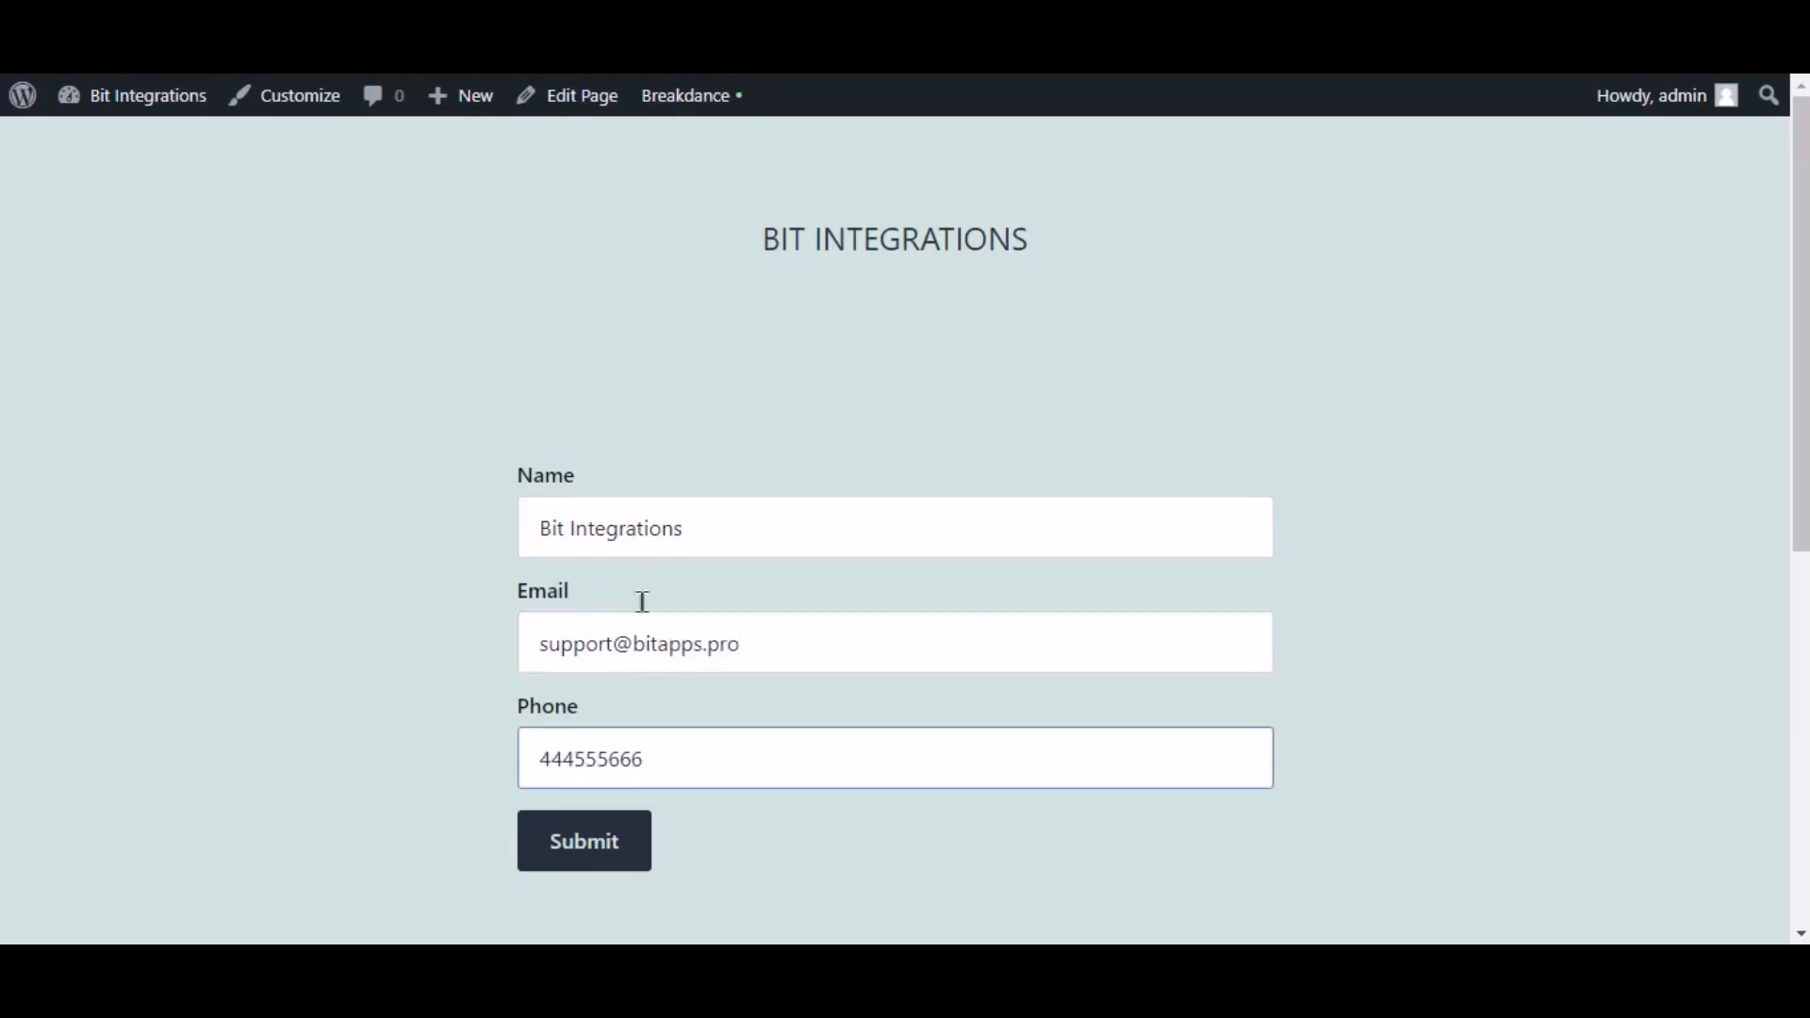
left_click(644, 856)
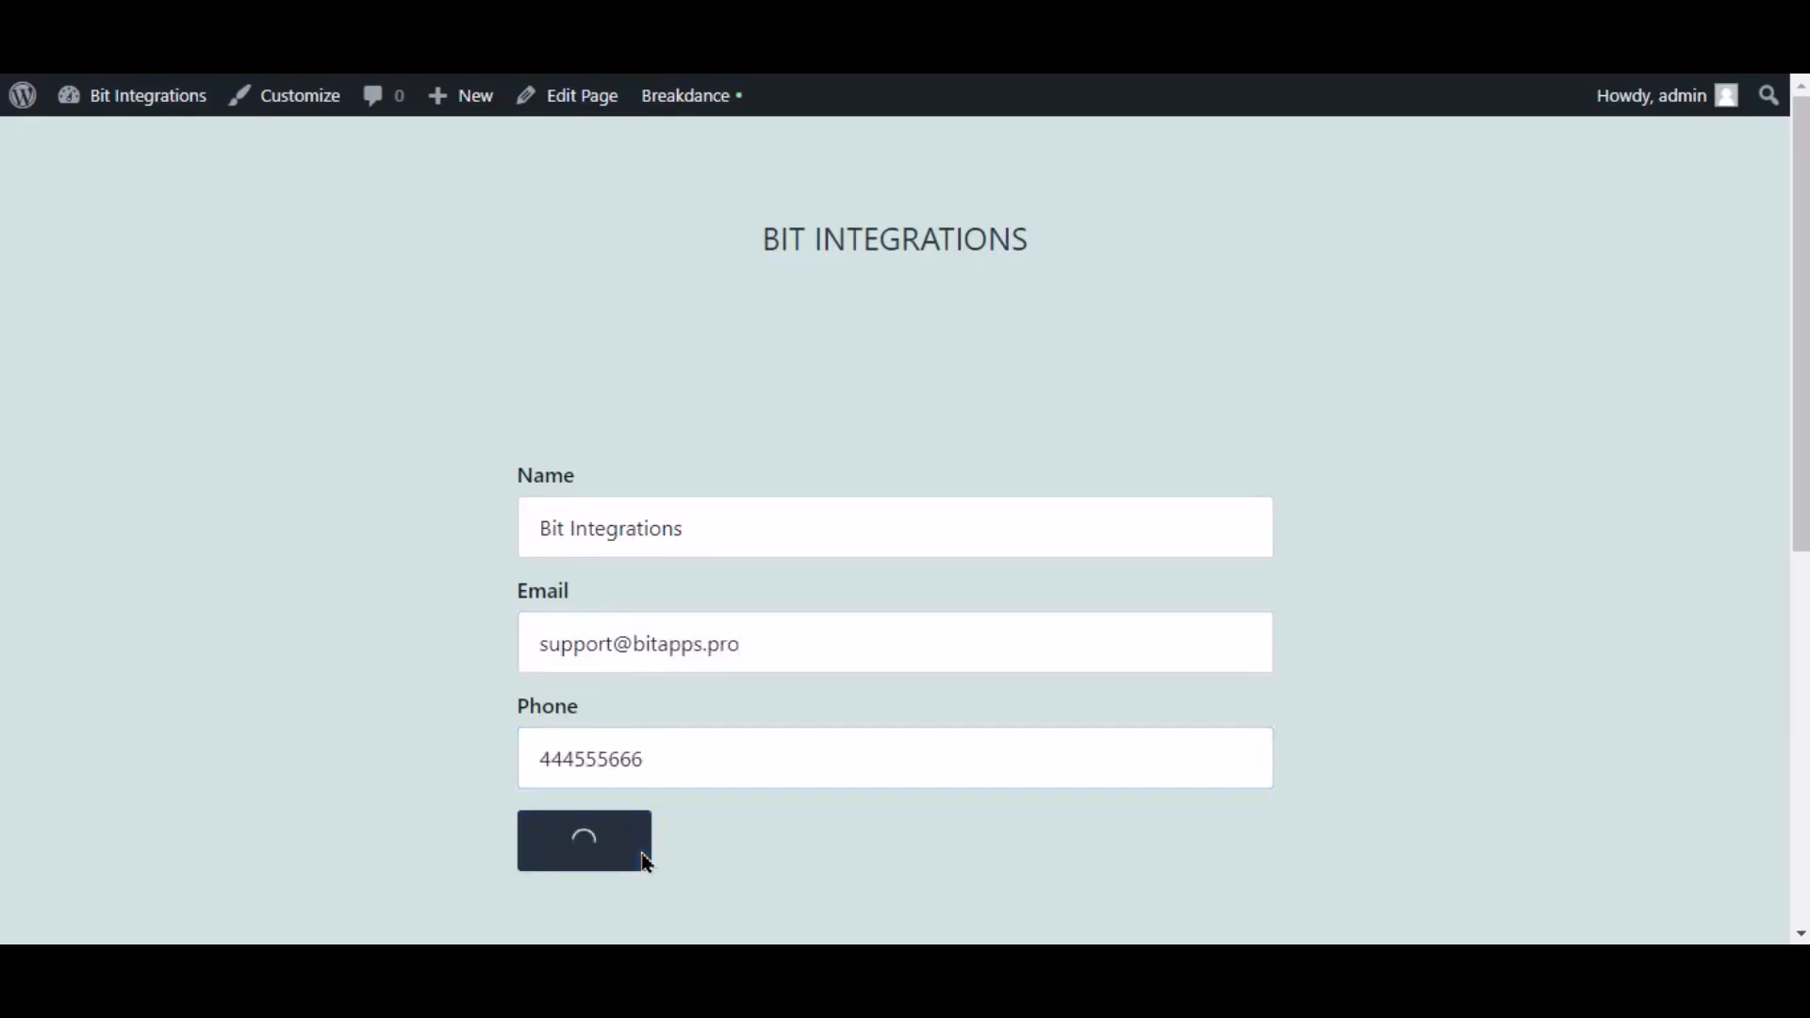
scroll(750, 809, "down", 4)
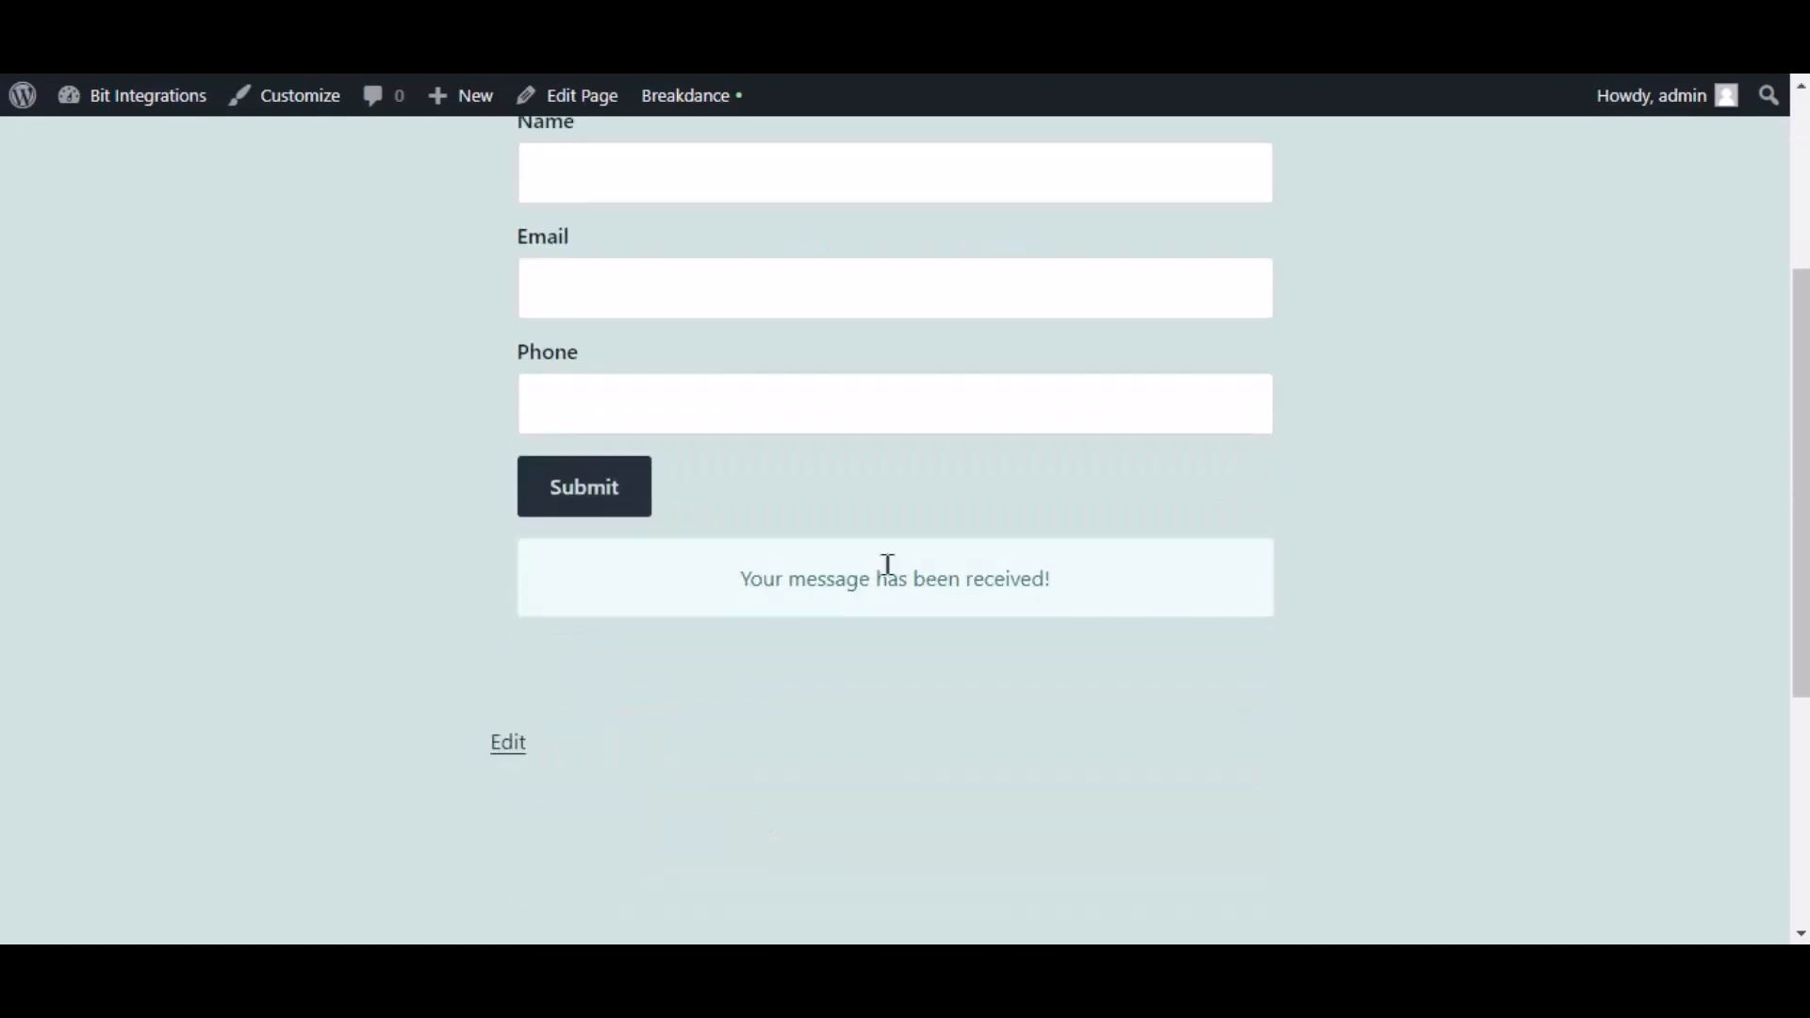